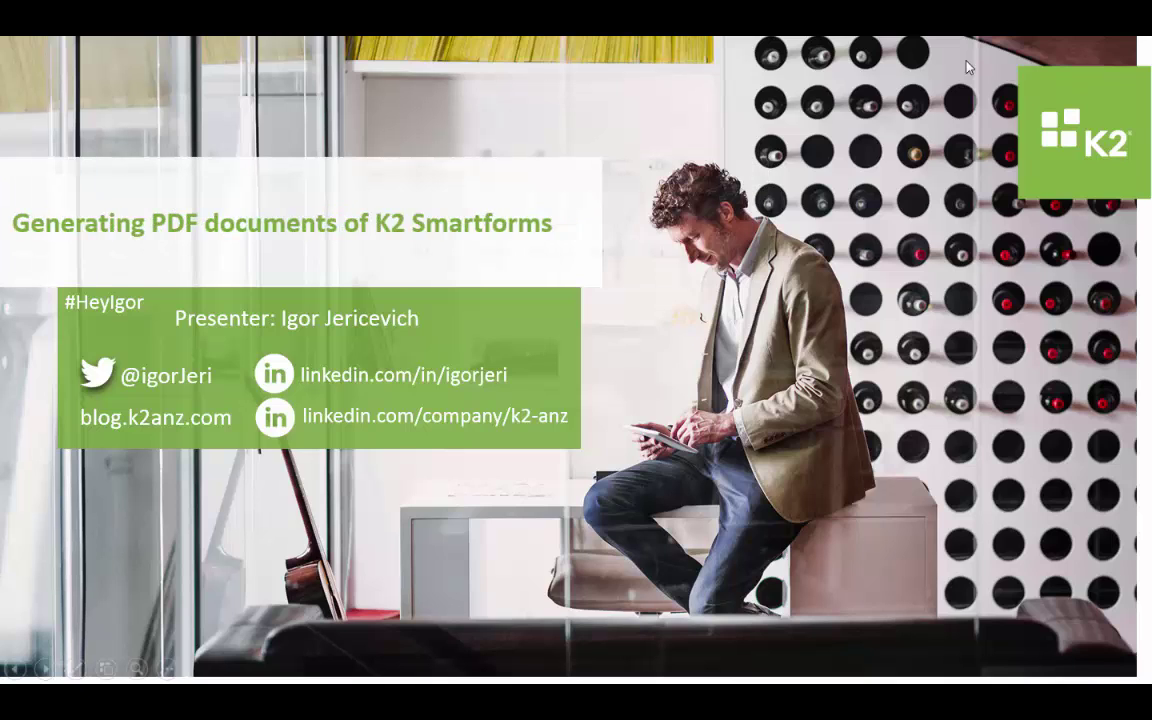
Step: Switch to the K2 Immersion Experience page in the browser and open the Travel Request app
key(alt+Tab)
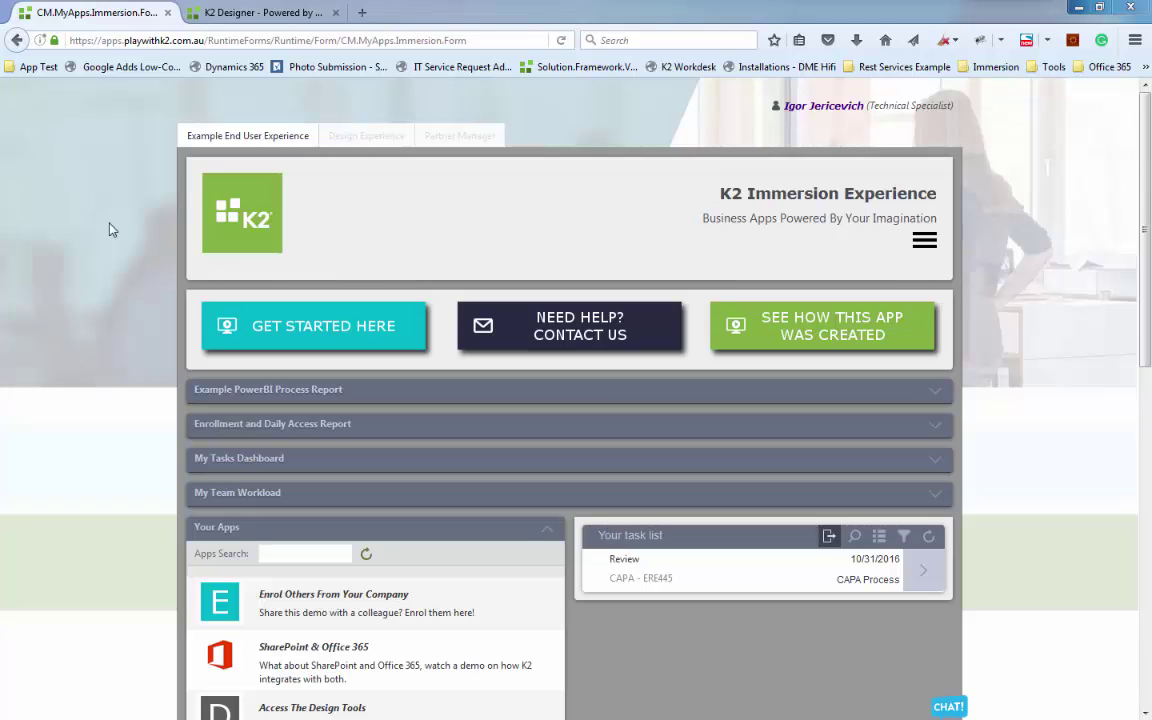
scroll(112, 229, down, 3)
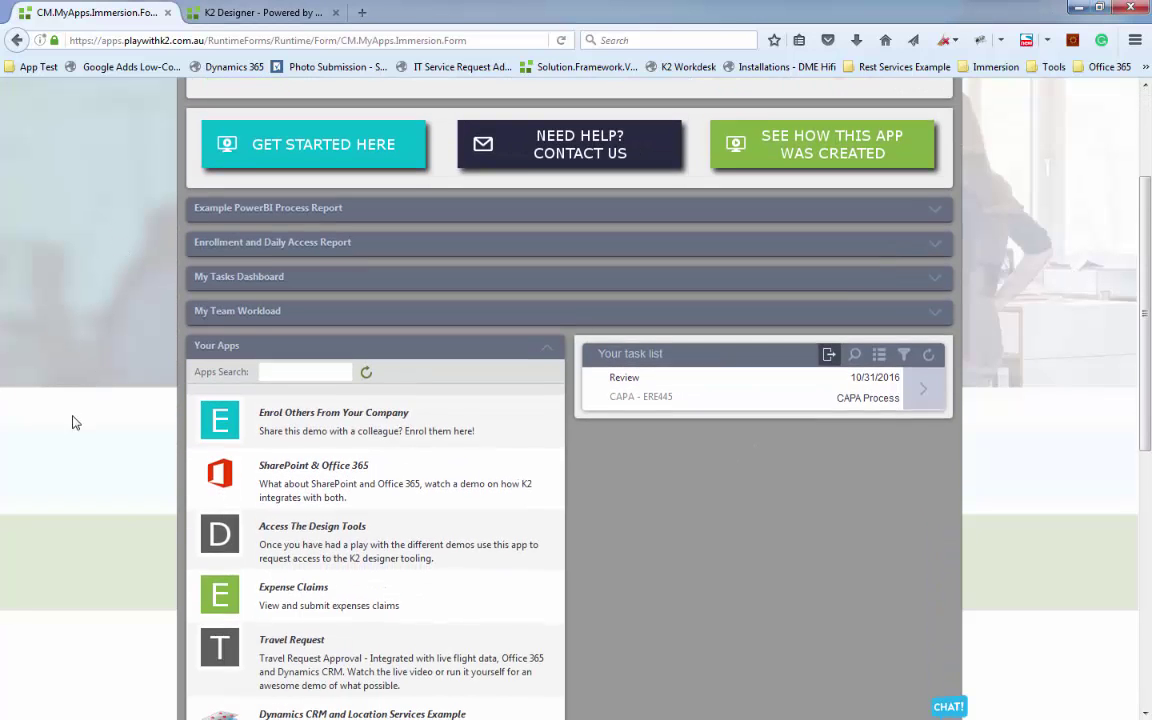
scroll(267, 614, down, 2)
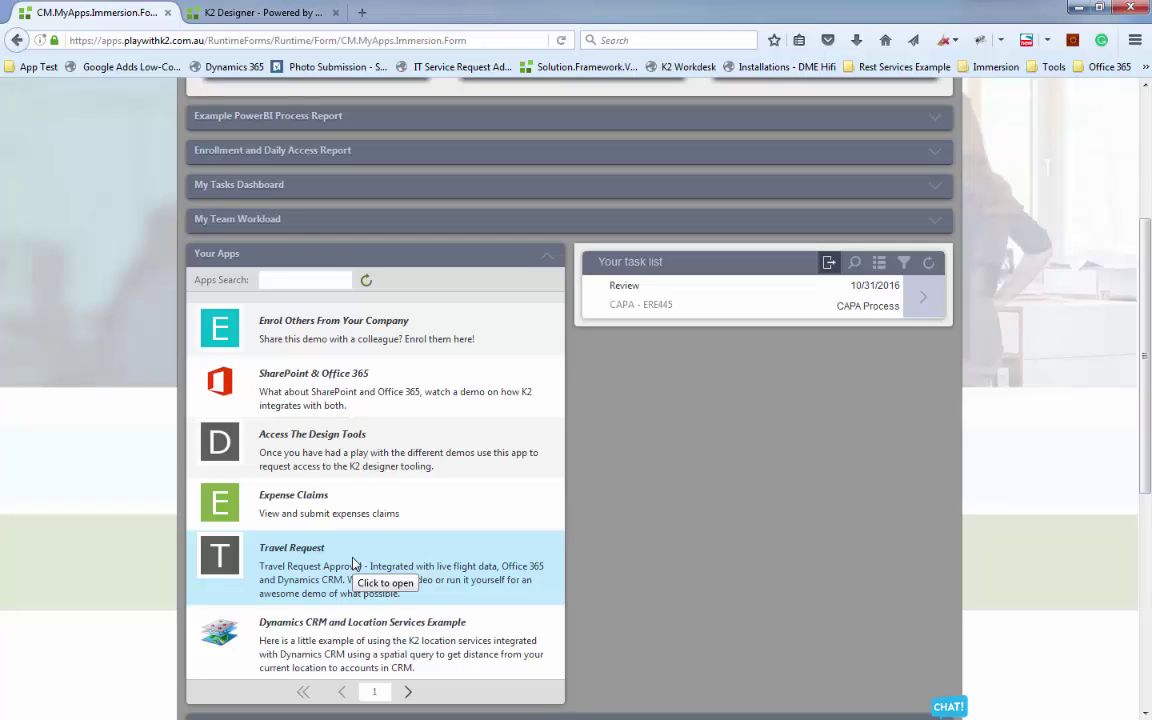
click(303, 279)
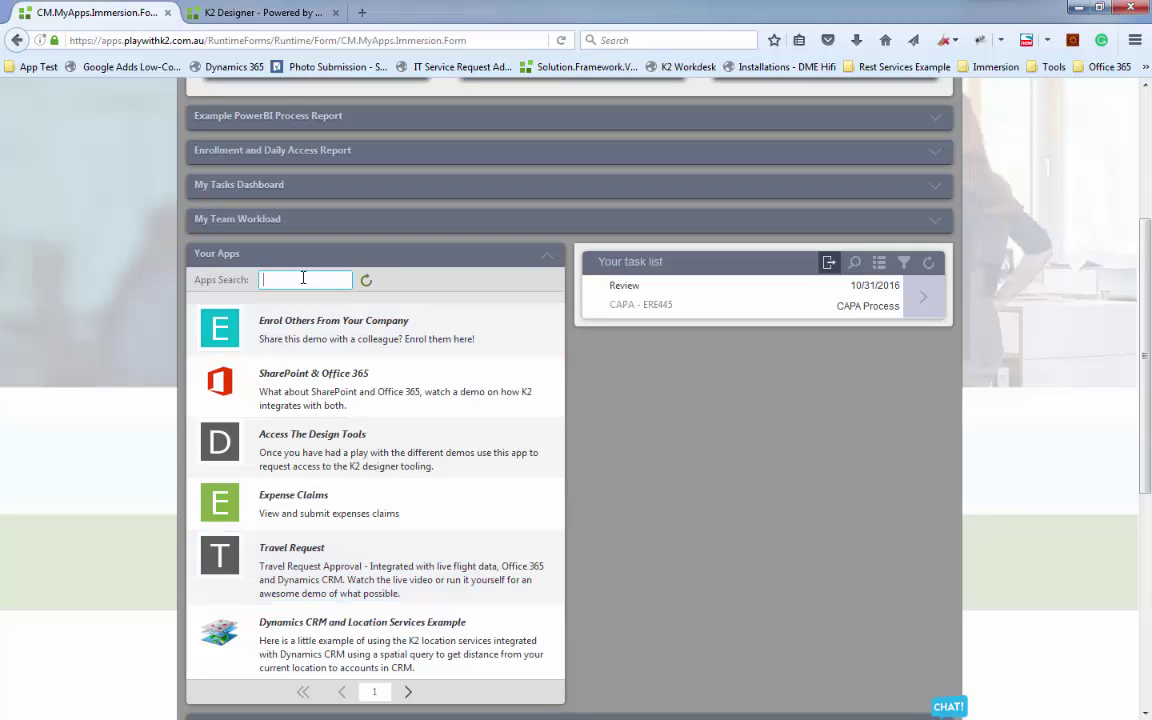
click(371, 570)
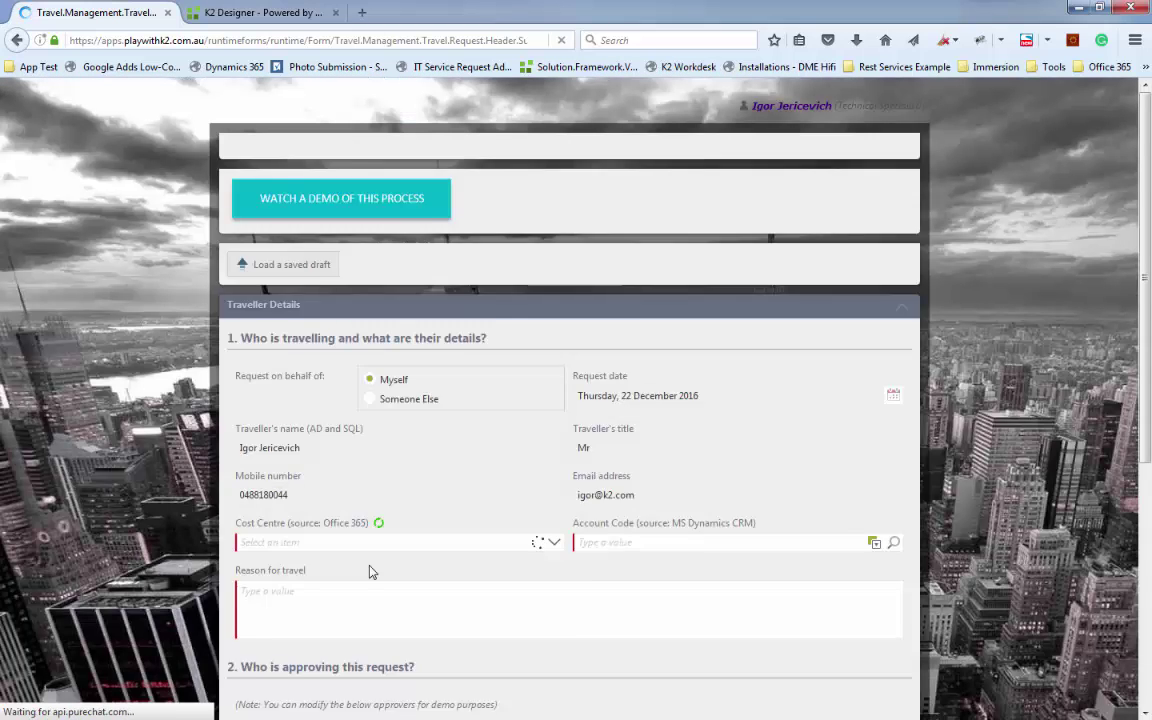
Step: Set the cost centre in the traveller details to HR505 - Human Resources
scroll(847, 490, down, 3)
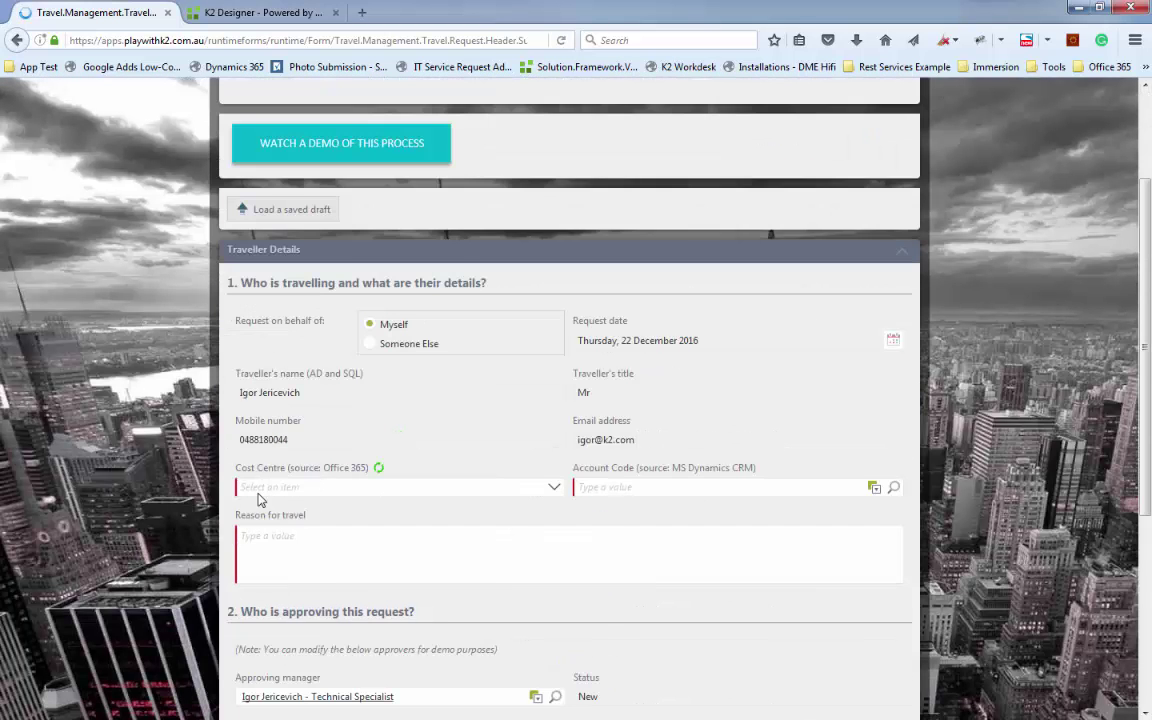
click(300, 456)
click(300, 392)
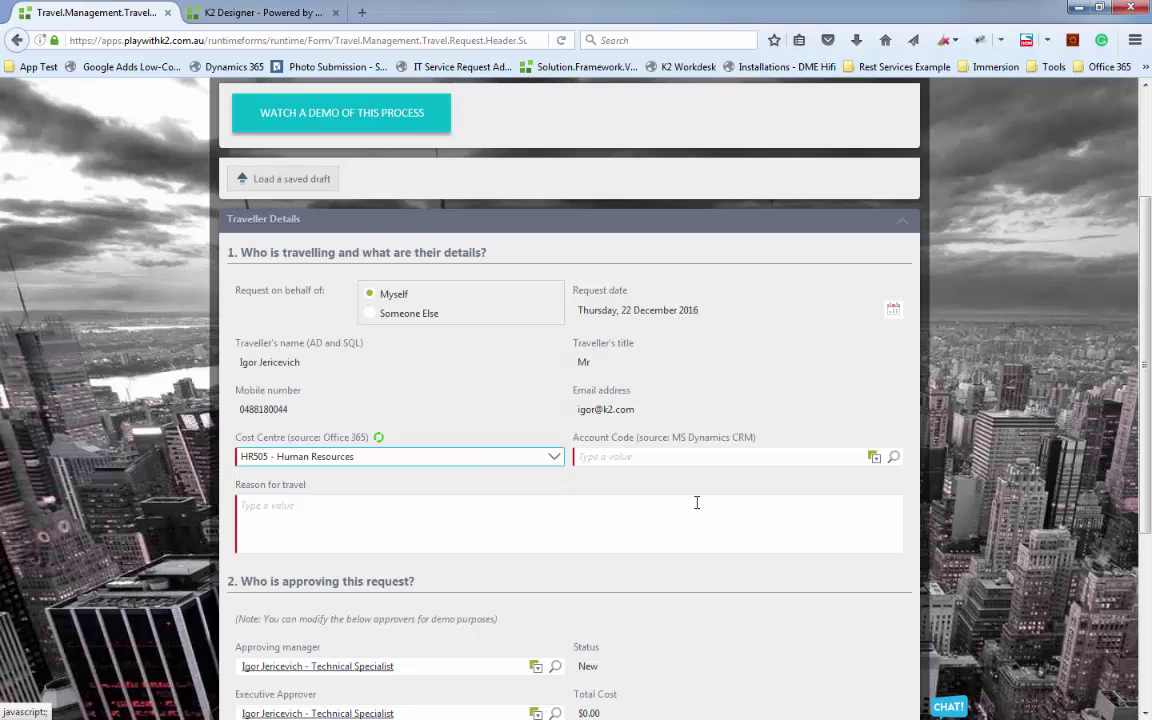
Step: Set the account code to Microsoft Sydney - MIC007 and enter "bla bla" as the reason for travel
click(720, 456)
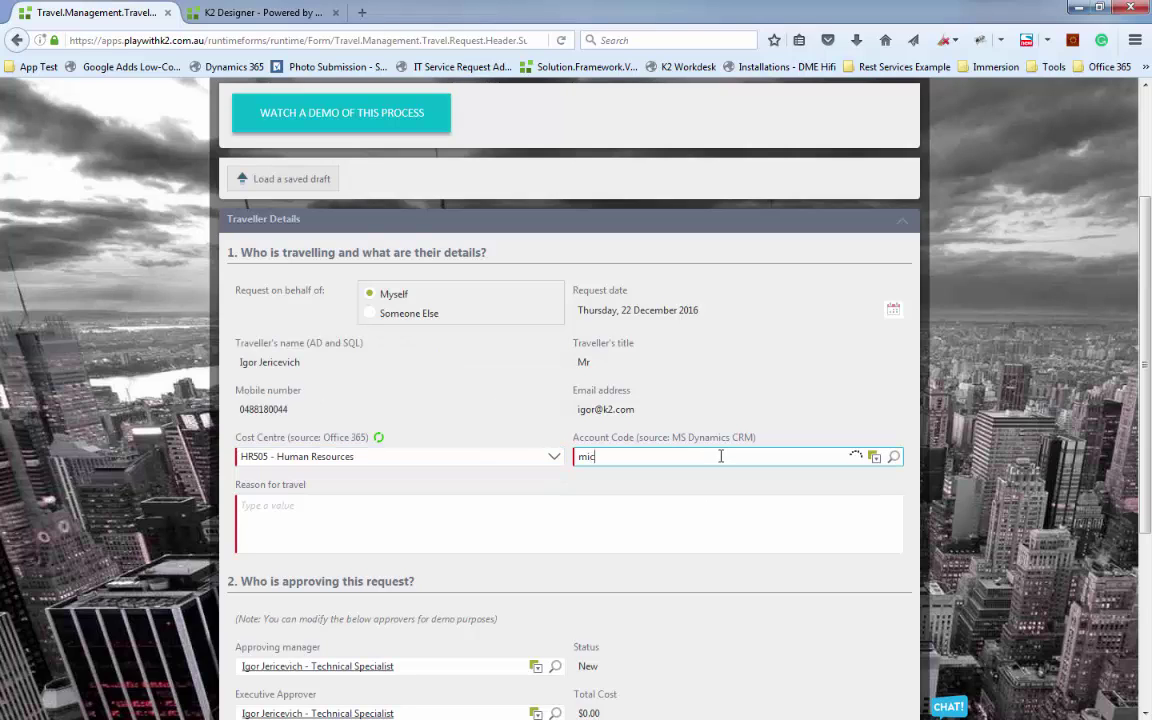
click(390, 535)
text(bla bla)
click(588, 456)
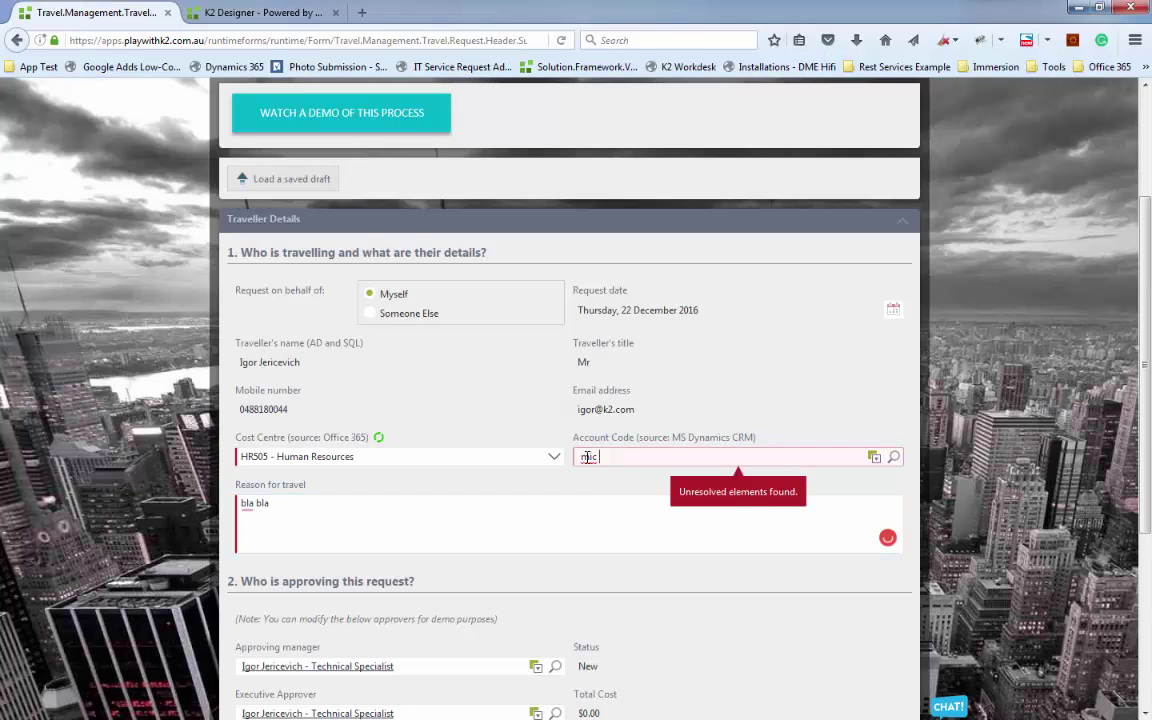
key(Down)
key(Down)
key(Return)
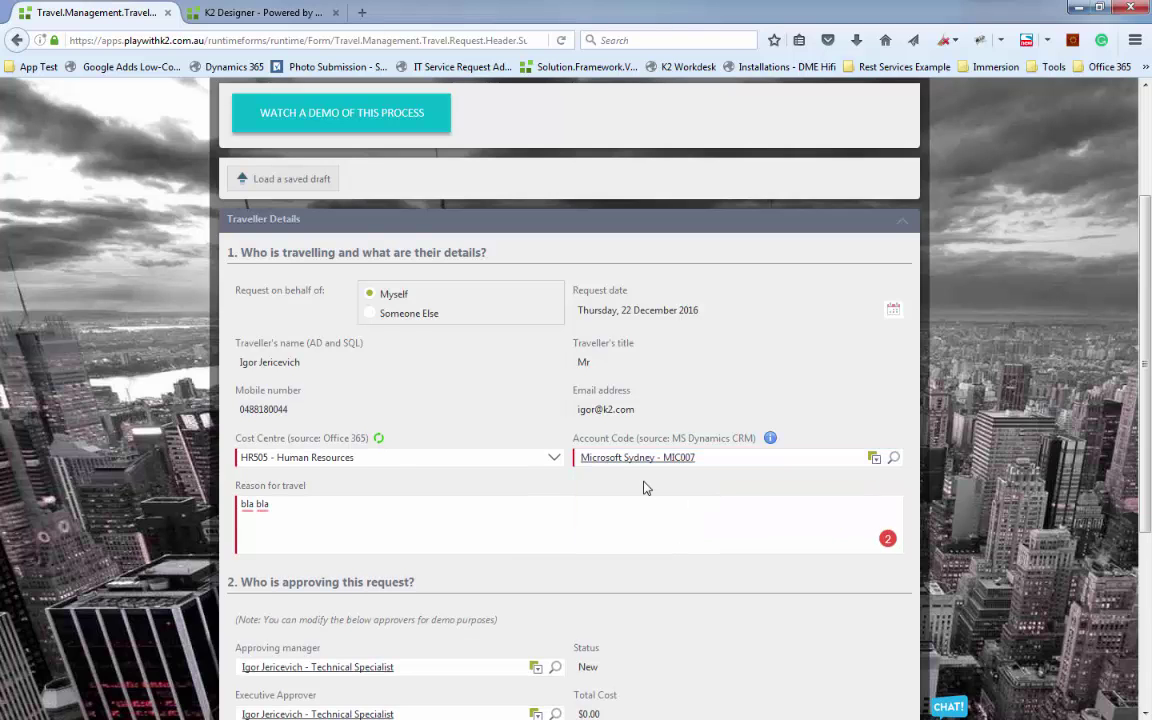
Step: Include flights in the travel request and start a new flight entry
scroll(645, 487, down, 3)
scroll(386, 527, down, 2)
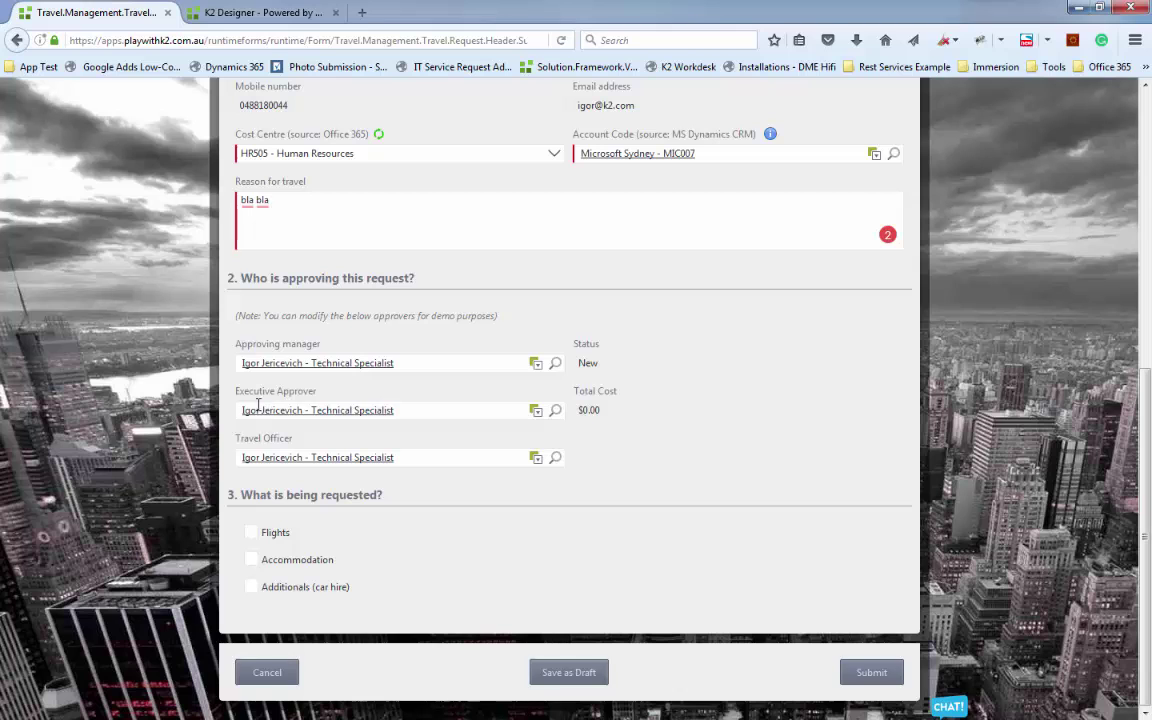
click(251, 532)
scroll(280, 585, down, 2)
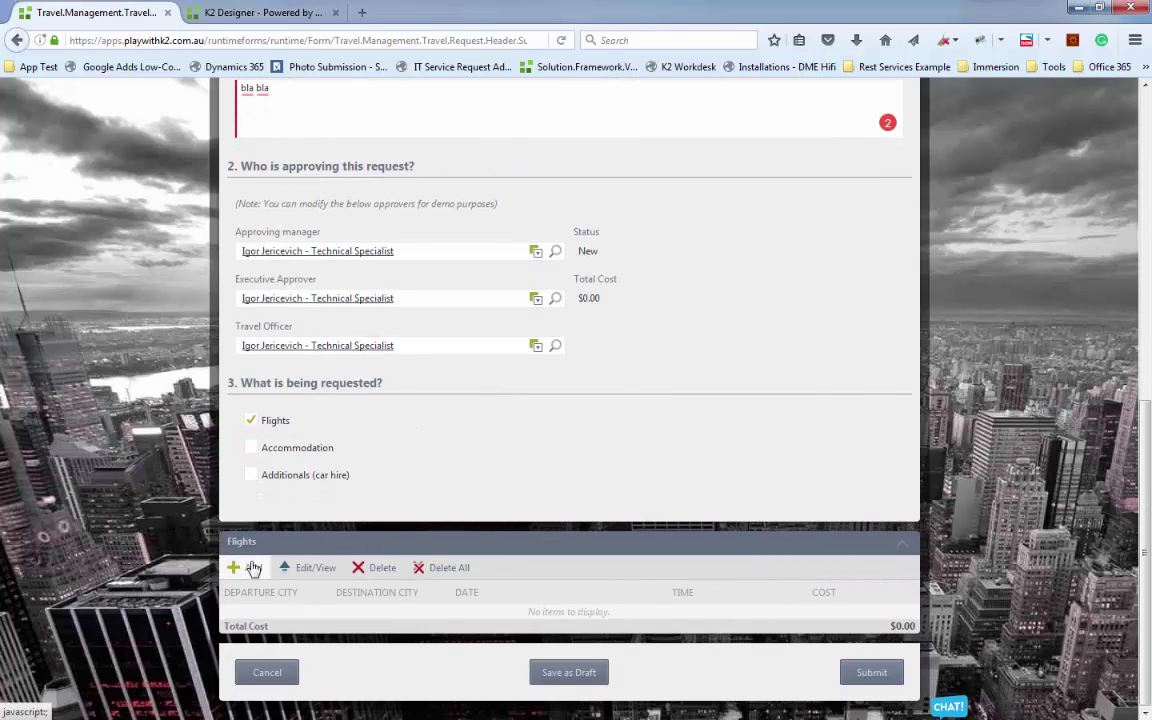
click(251, 569)
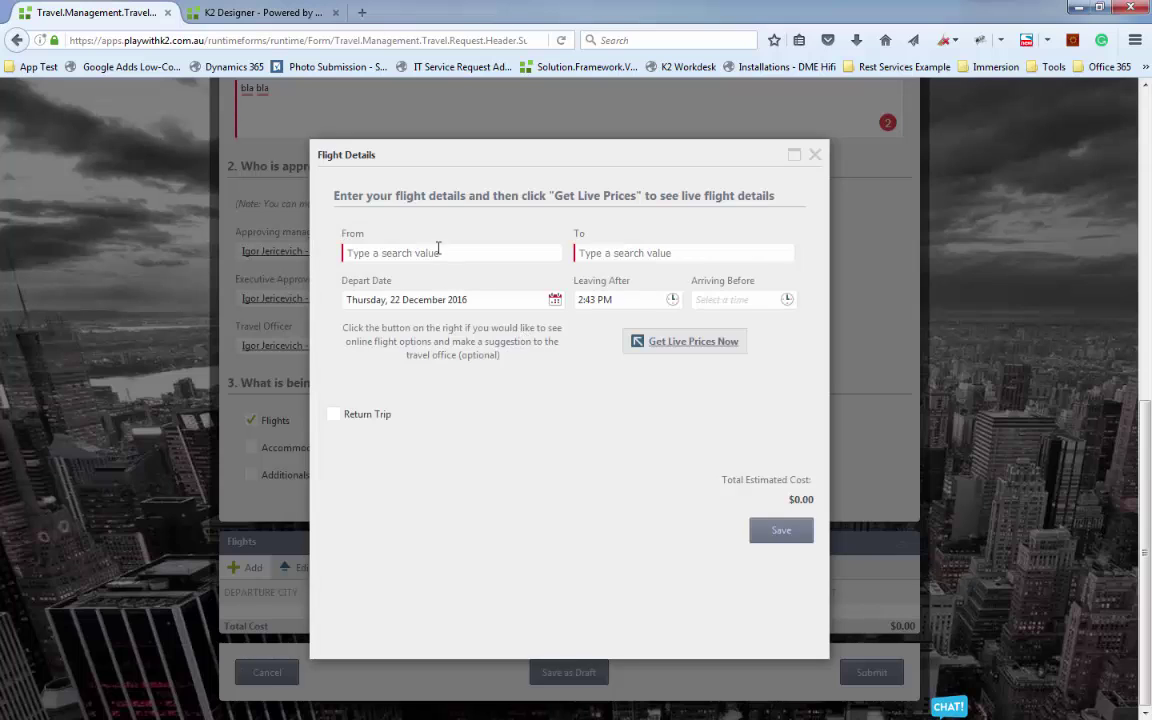
Step: Set the flight's departure airport to Brisbane - Brisbane International - Australia
click(438, 249)
text(brisbane)
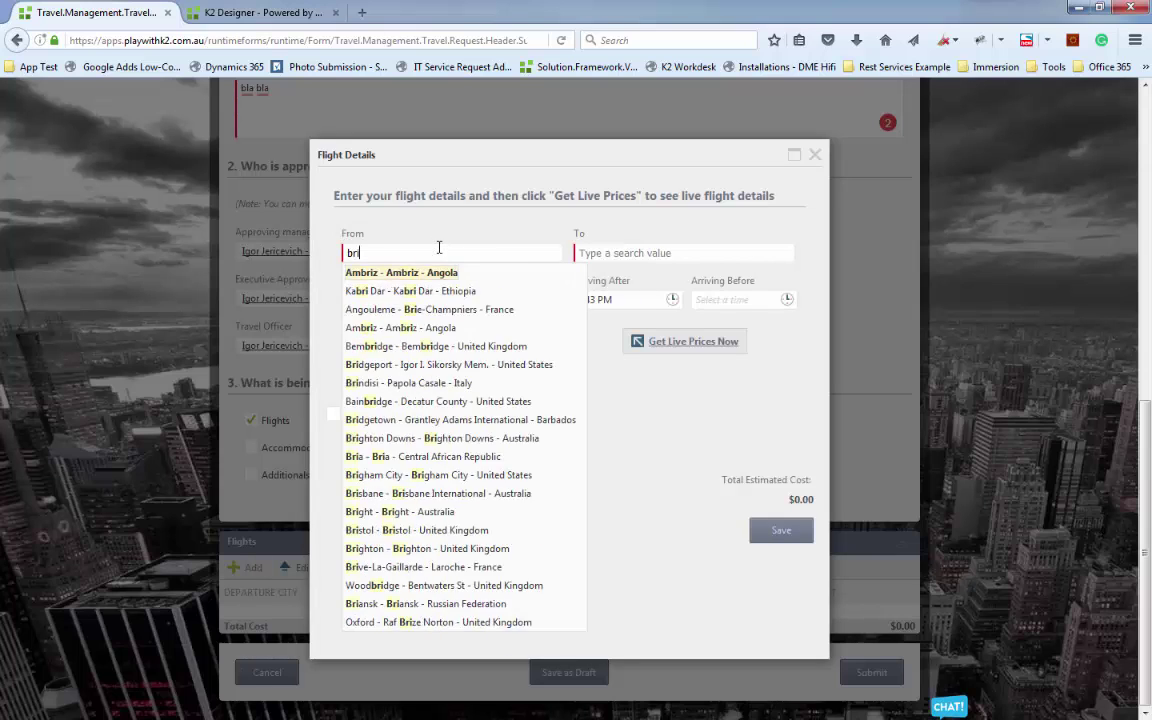
click(500, 273)
click(630, 253)
text(sydnye)
click(588, 276)
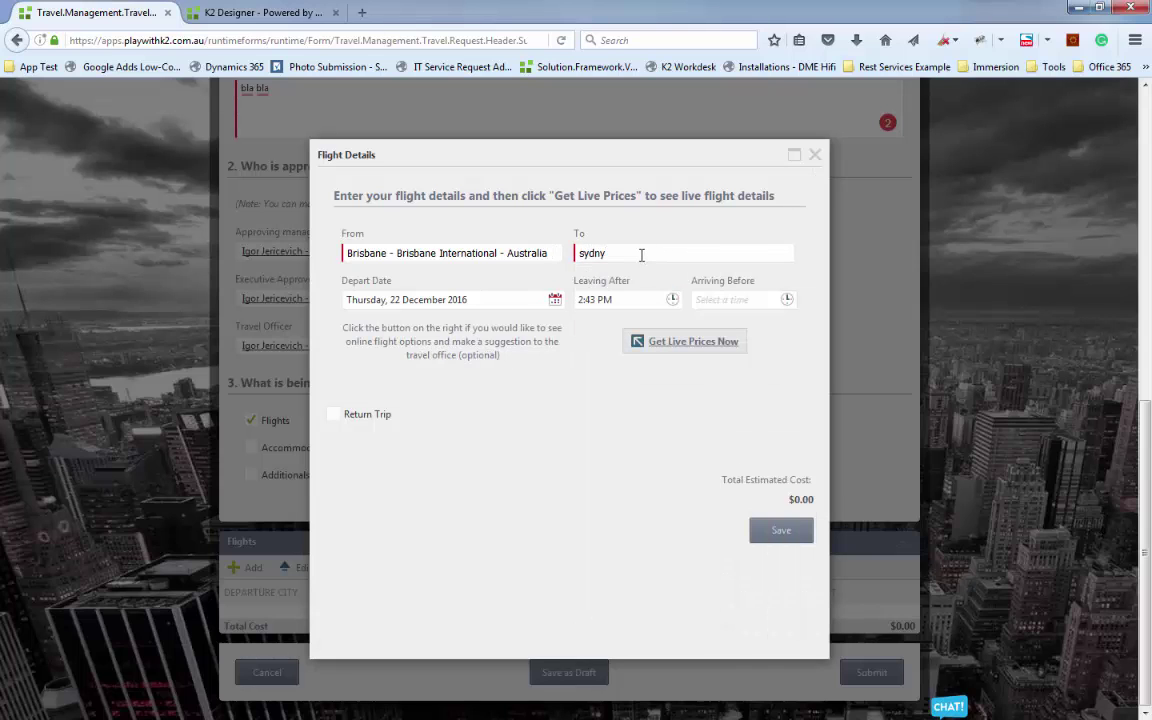
key(BackSpace)
key(Return)
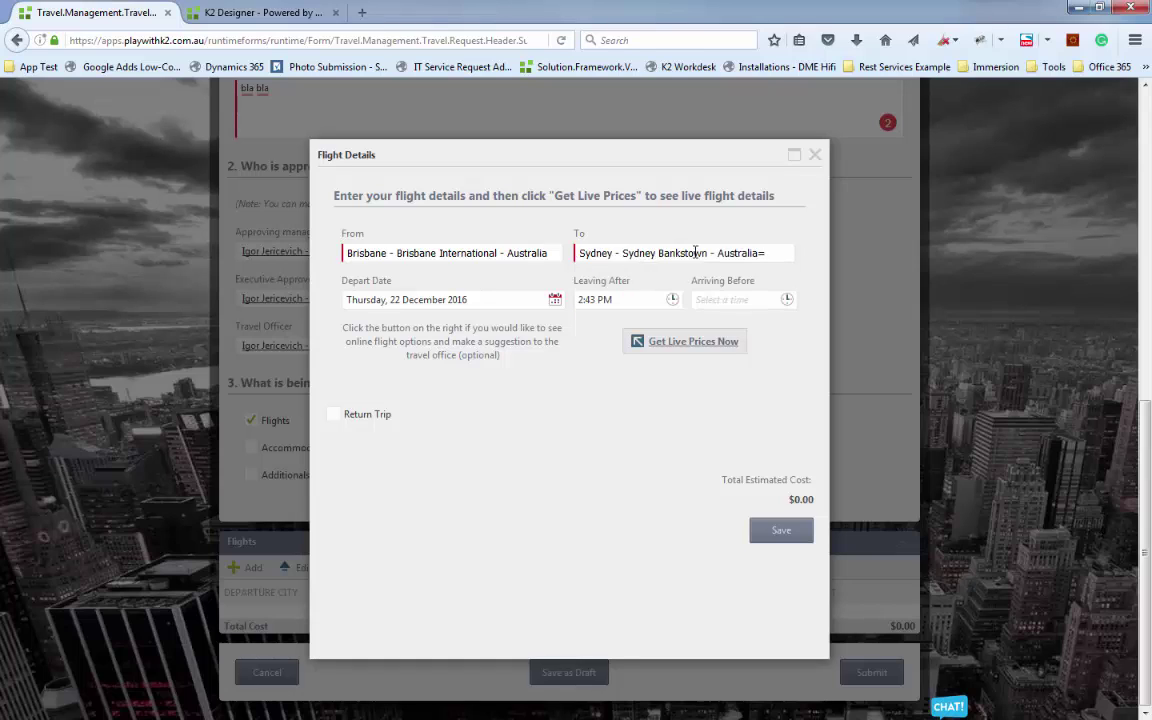
key(BackSpace)
key(BackSpace)
key(BackSpace)
key(BackSpace)
key(BackSpace)
key(BackSpace)
key(BackSpace)
key(BackSpace)
key(BackSpace)
key(BackSpace)
key(BackSpace)
key(BackSpace)
key(BackSpace)
key(BackSpace)
key(BackSpace)
key(BackSpace)
key(BackSpace)
key(BackSpace)
key(BackSpace)
key(BackSpace)
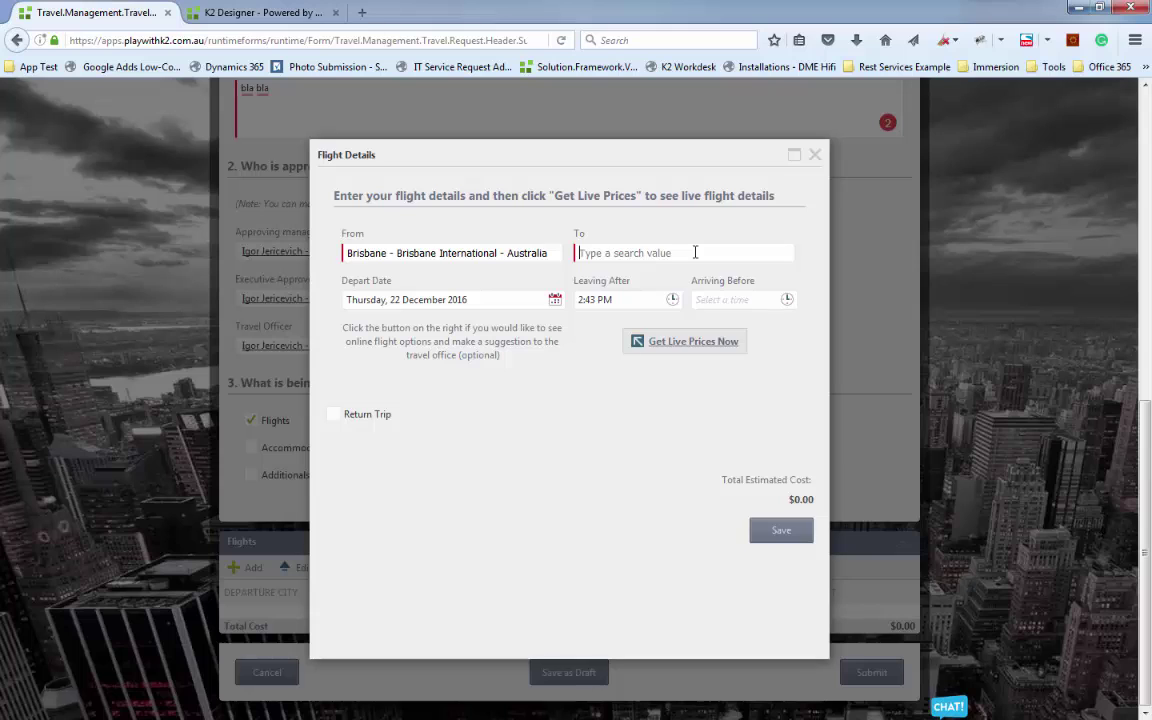
Step: Set the destination to Sydney - Kingsford Smith - Australia and the depart date to Friday, 23 December 2016
text(sydne)
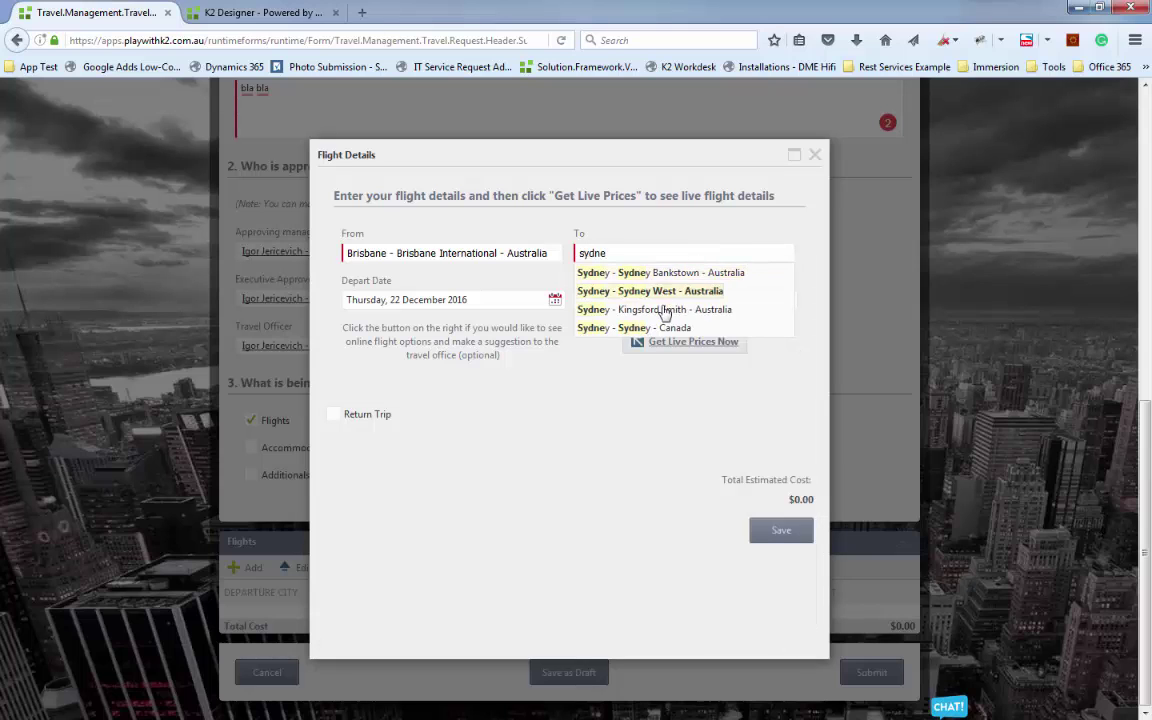
click(663, 313)
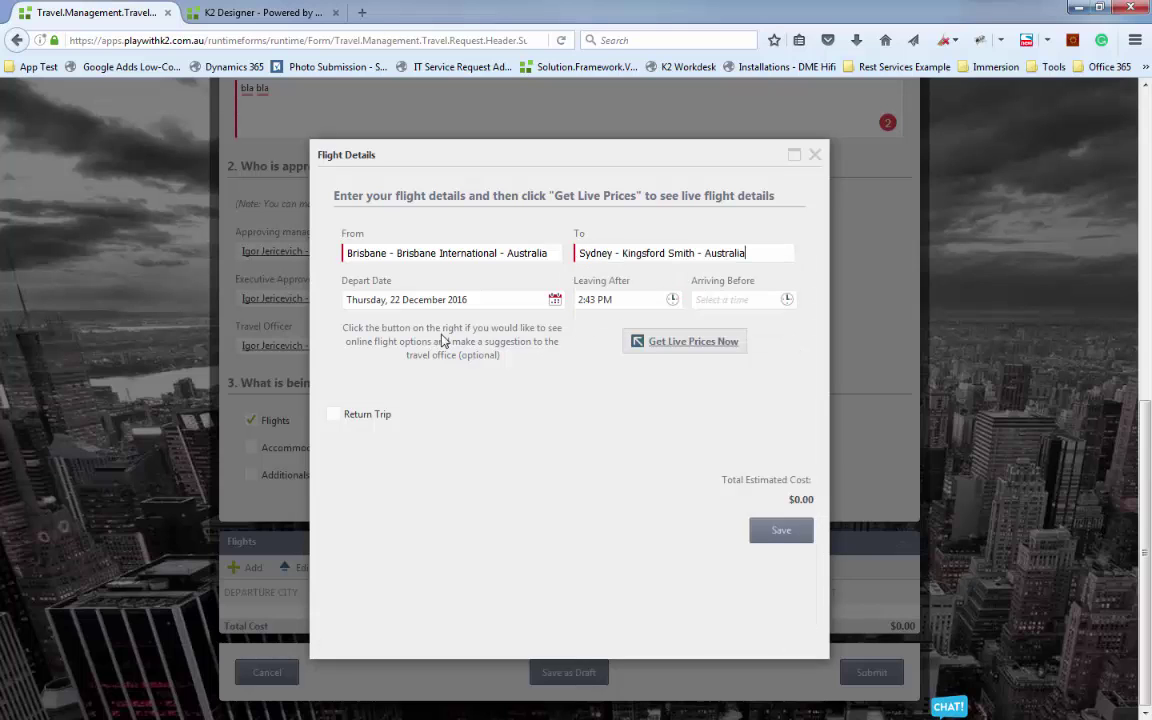
click(555, 300)
click(463, 488)
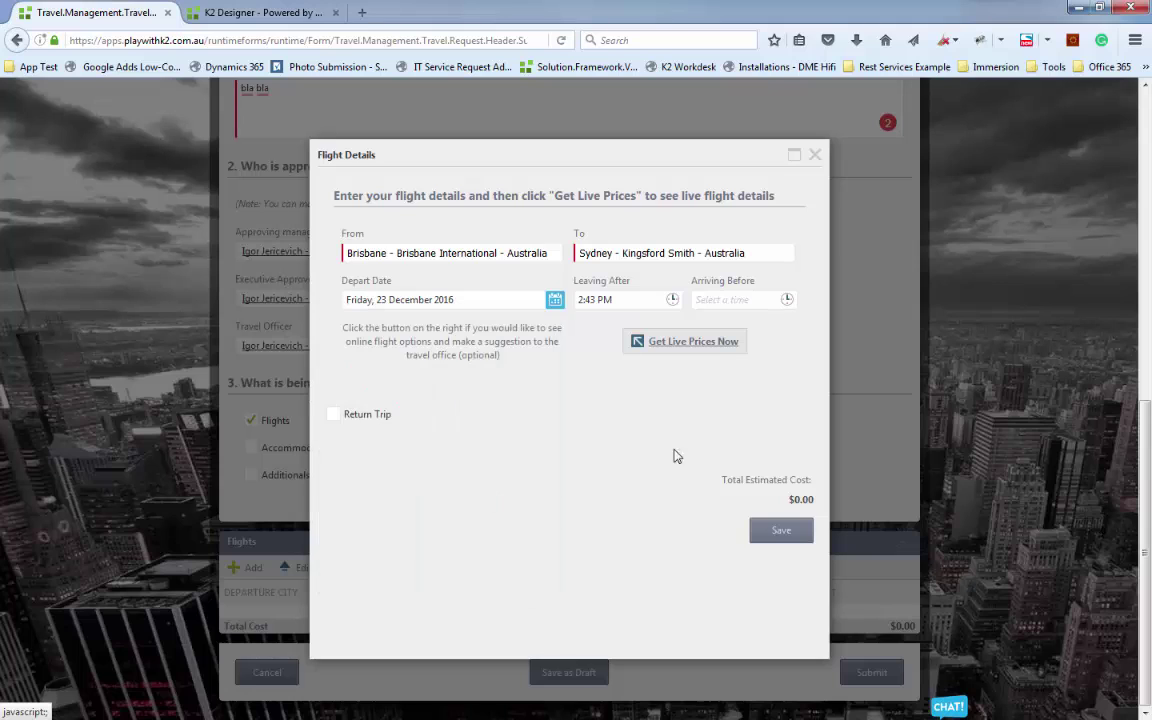
Step: Look up live prices, choose the 3:30 PM Qantas flight at $151.63, and save the flight details
click(678, 352)
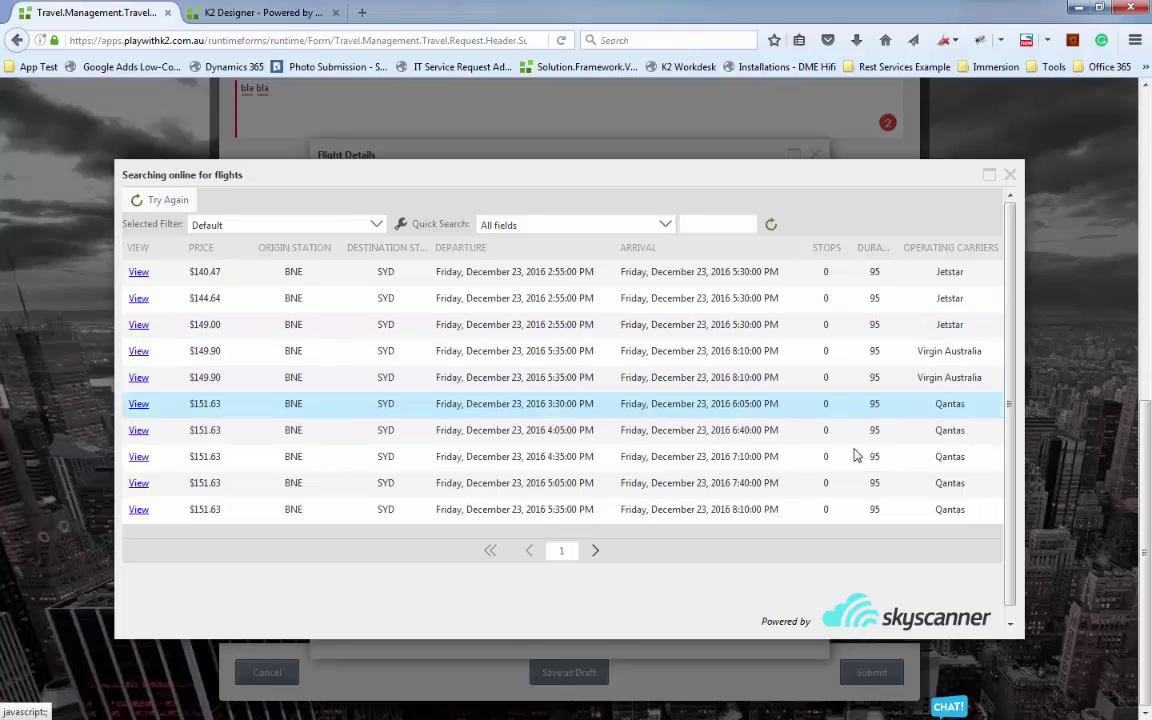
double_click(859, 410)
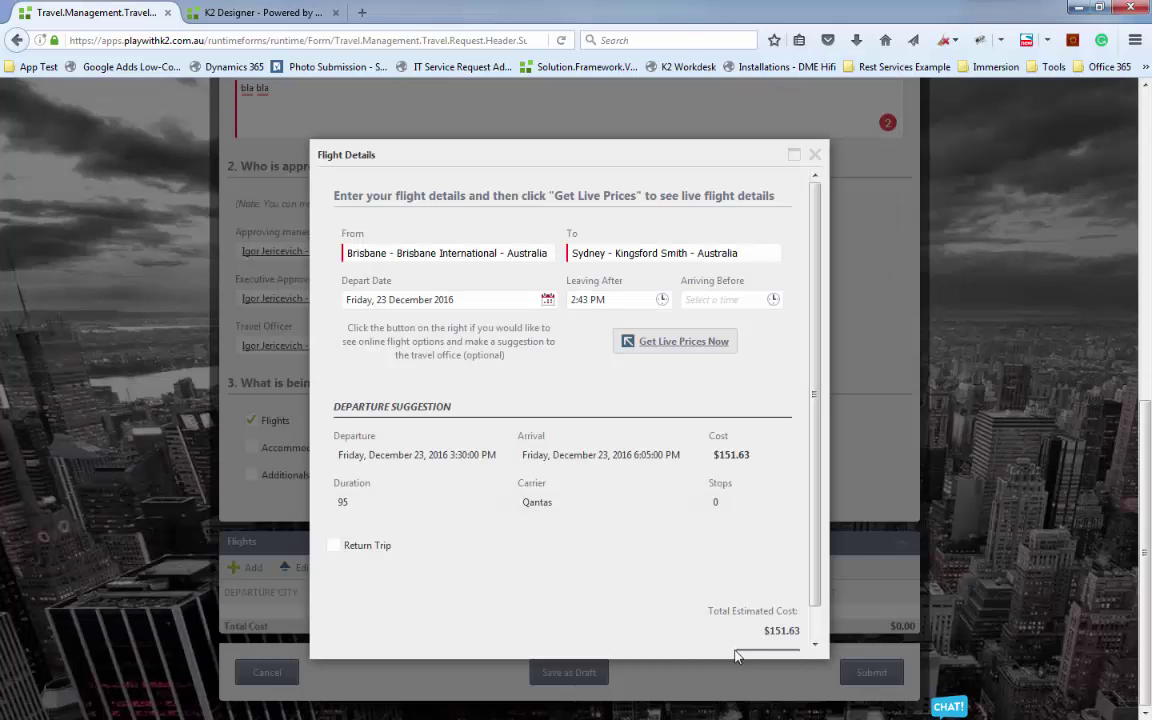
scroll(738, 586, down, 1)
click(767, 631)
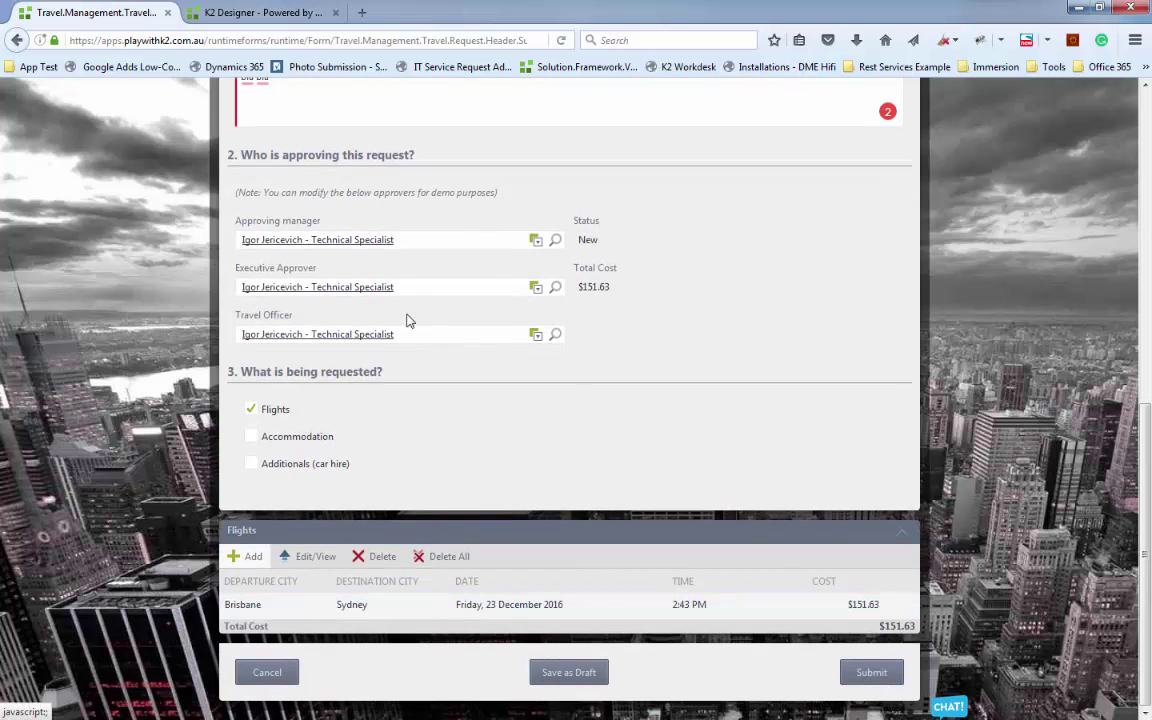
Step: Submit the travel request and acknowledge the submission message
click(872, 673)
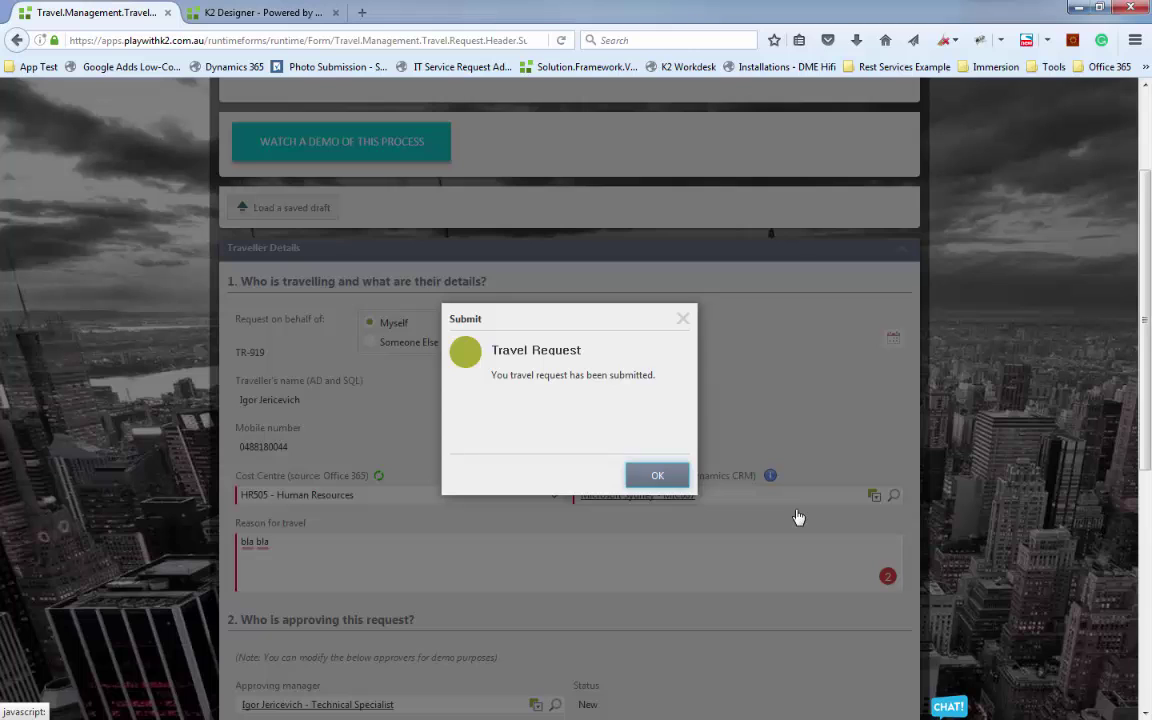
click(658, 476)
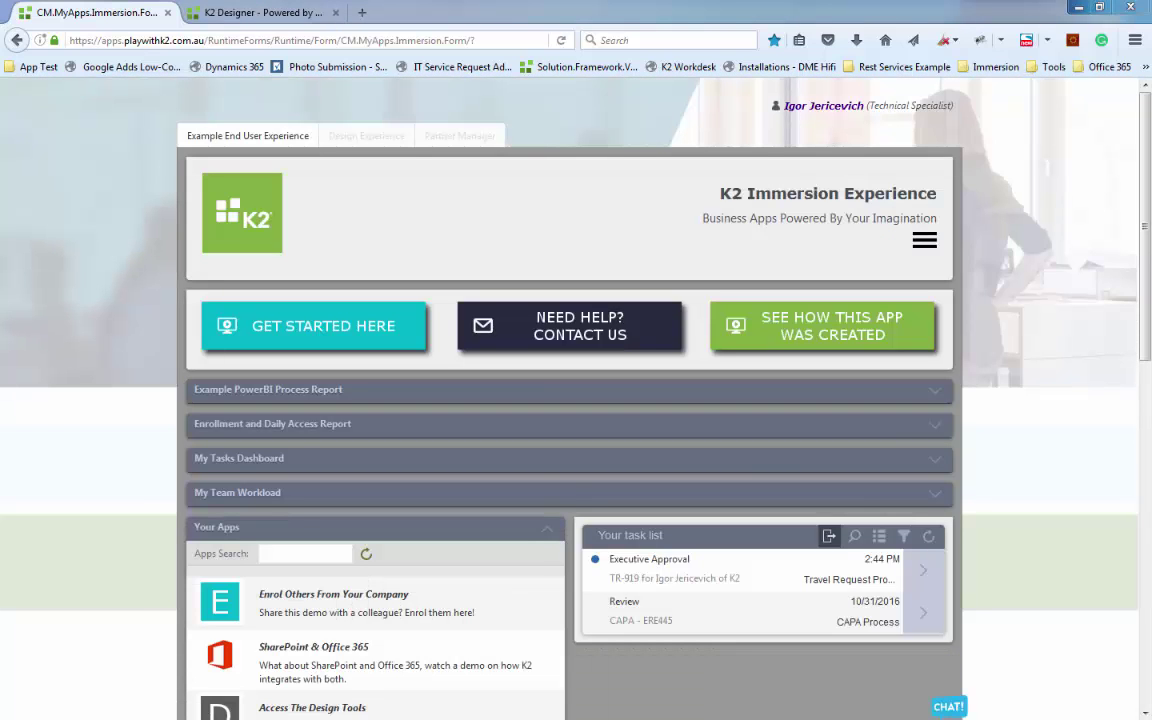
Step: Switch to Outlook and review the Travel Request Completed email and its PDF attachment entry
key(alt+Tab)
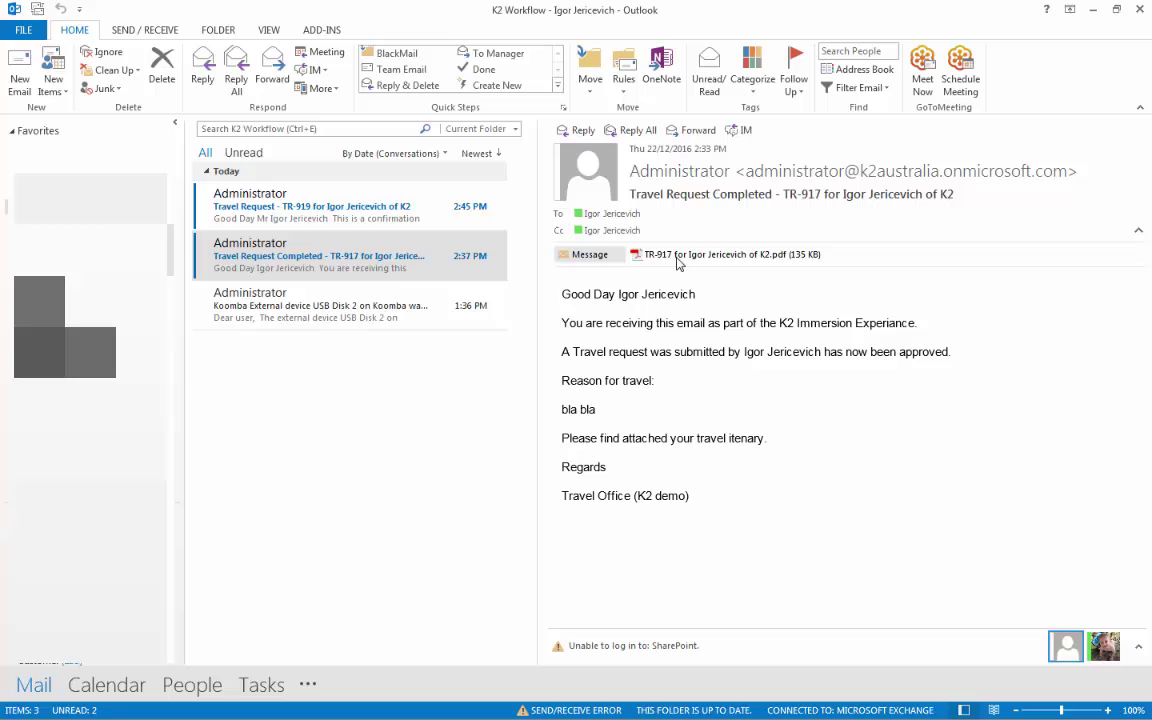
drag(566, 327, 918, 325)
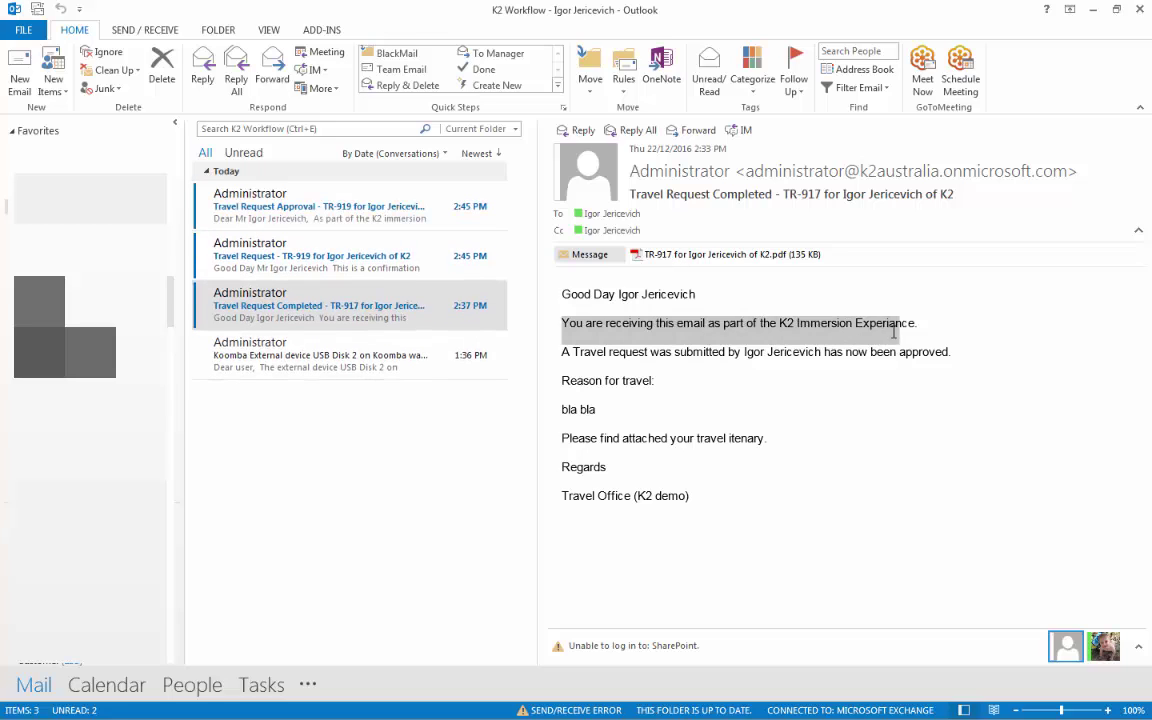
click(809, 398)
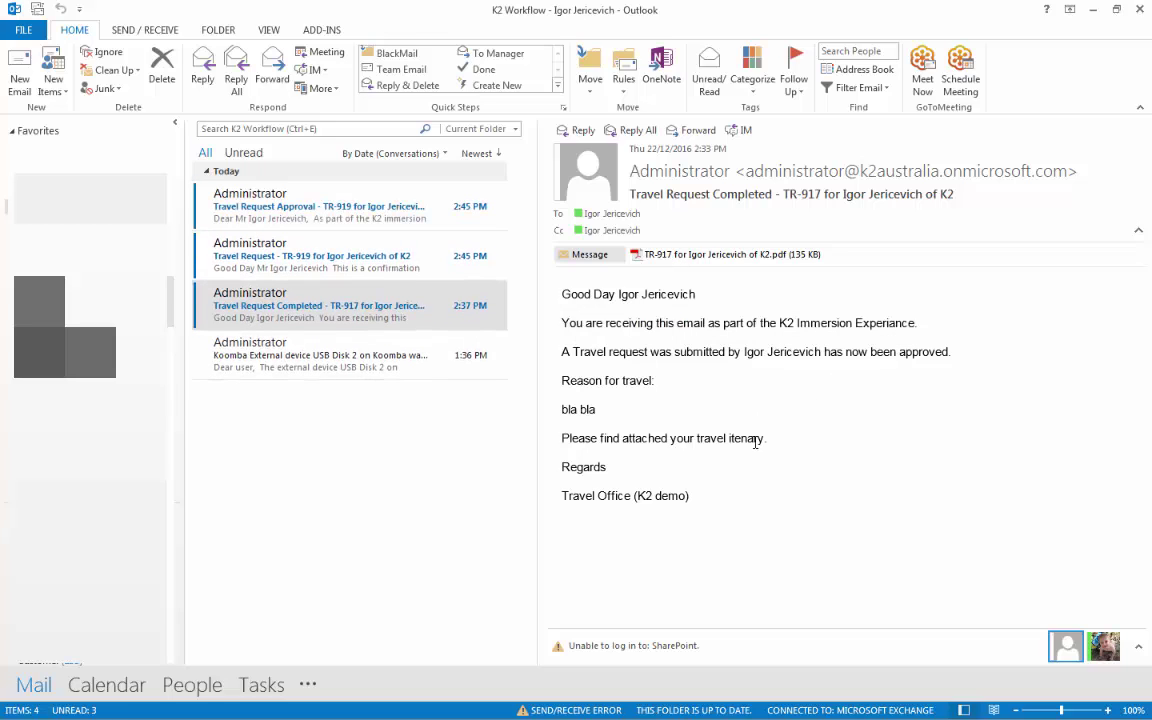
click(702, 256)
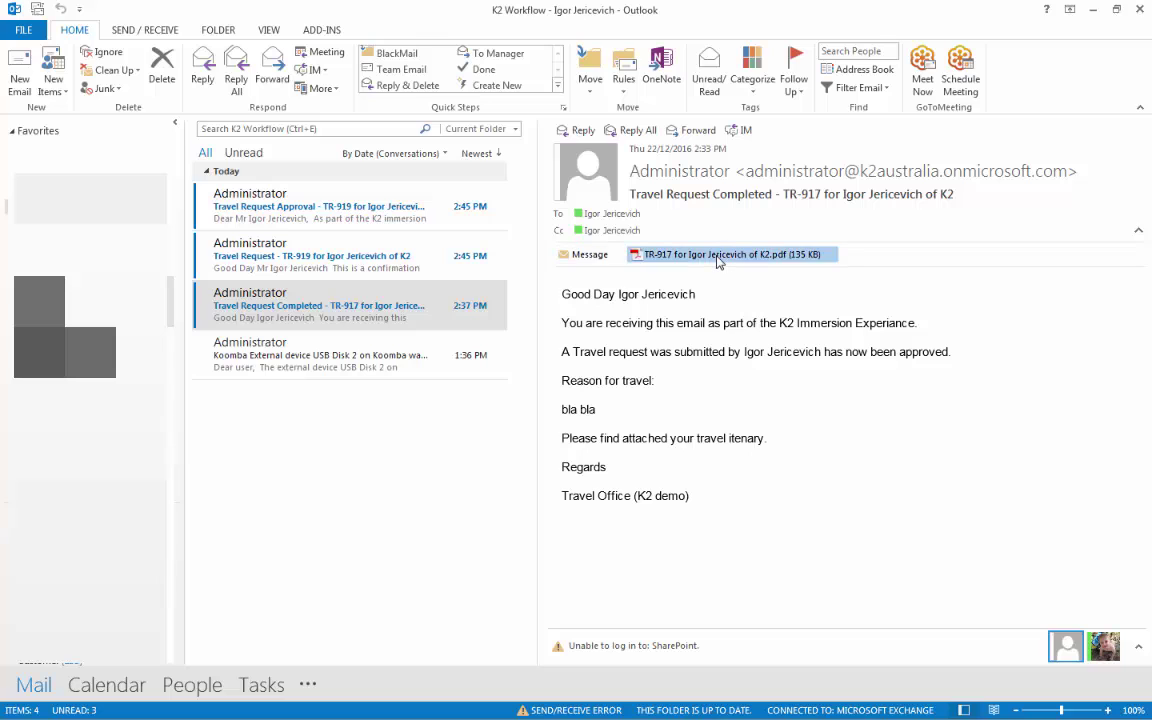
Step: Preview the PDF attached to the new travel request confirmation email and examine the captured form through both pages
click(345, 262)
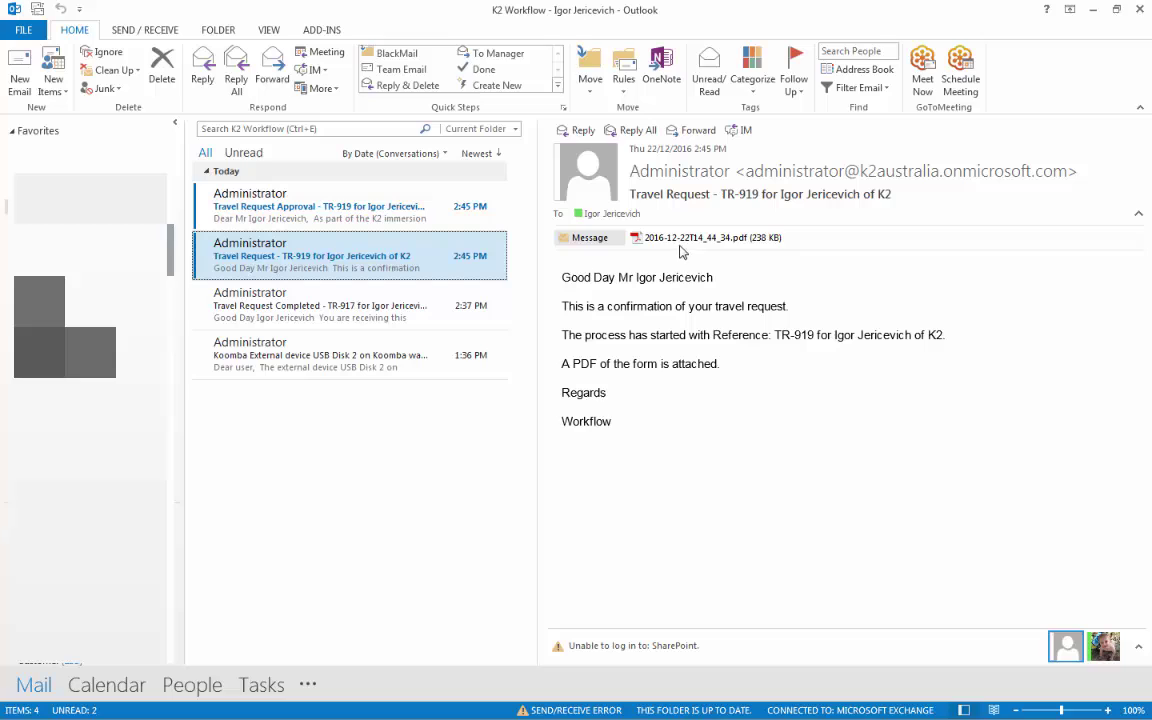
click(688, 240)
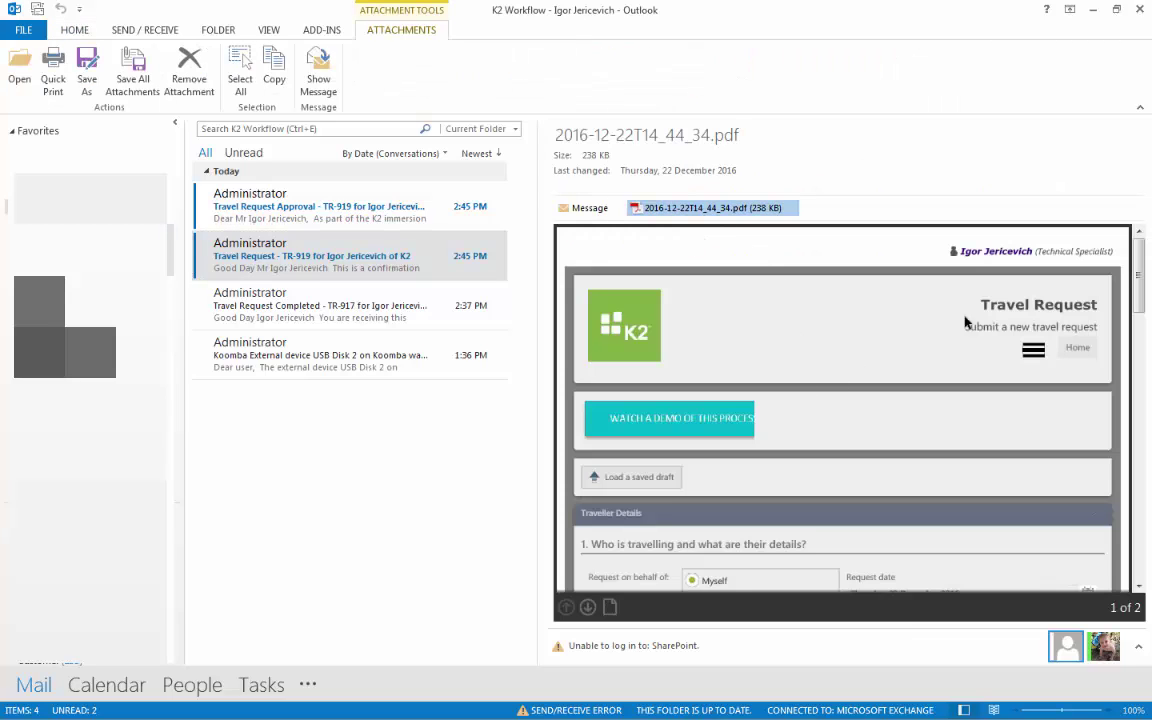
scroll(960, 340, down, 2)
scroll(800, 450, down, 4)
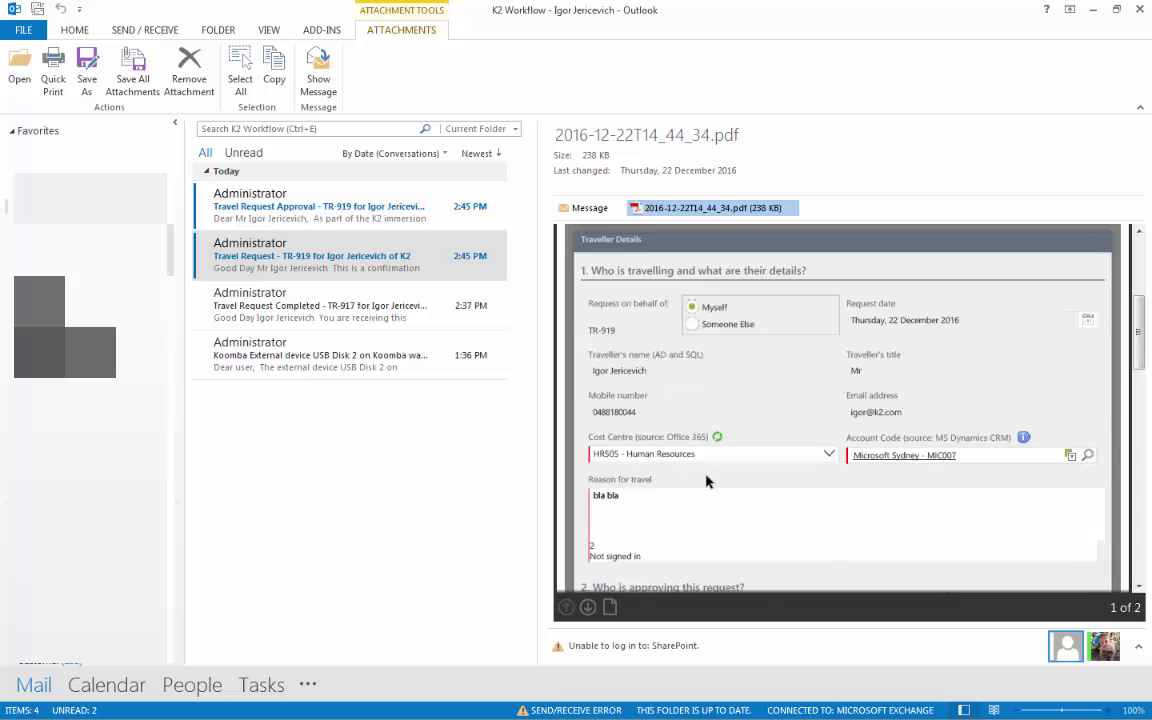
scroll(686, 458, down, 9)
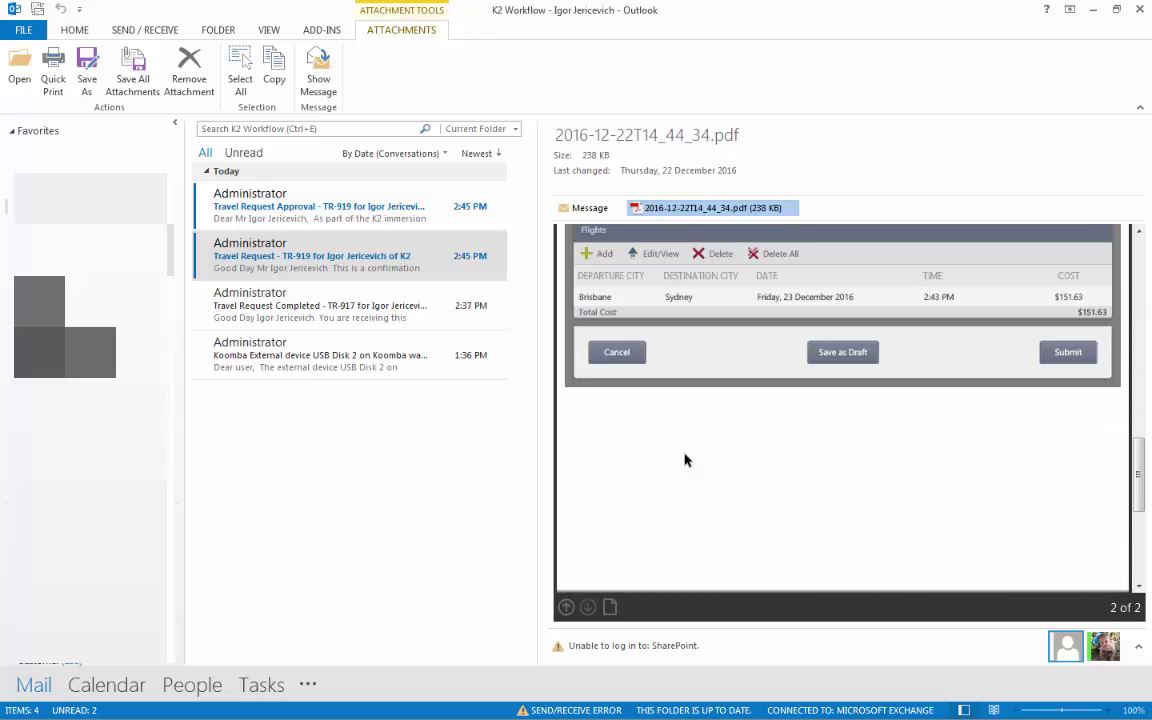
scroll(686, 460, up, 15)
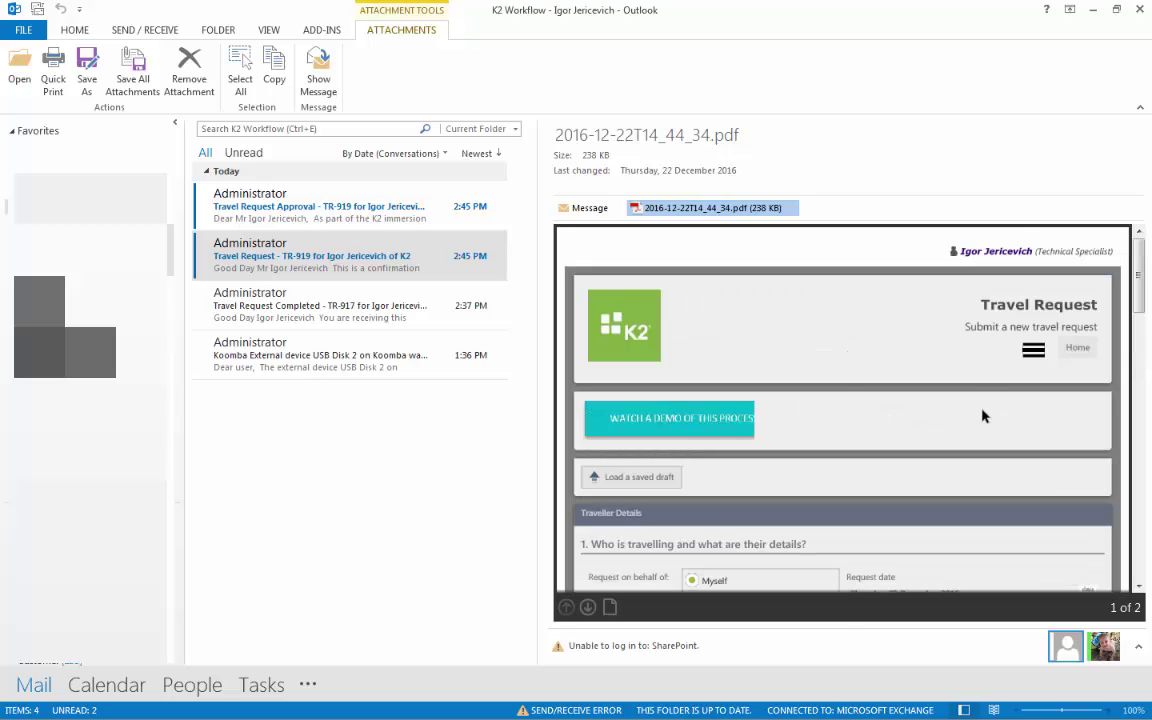
Step: Return to the browser, open the Executive Approval task for travel request TR-919 and review its request and flight details
click(1095, 12)
scroll(760, 305, down, 5)
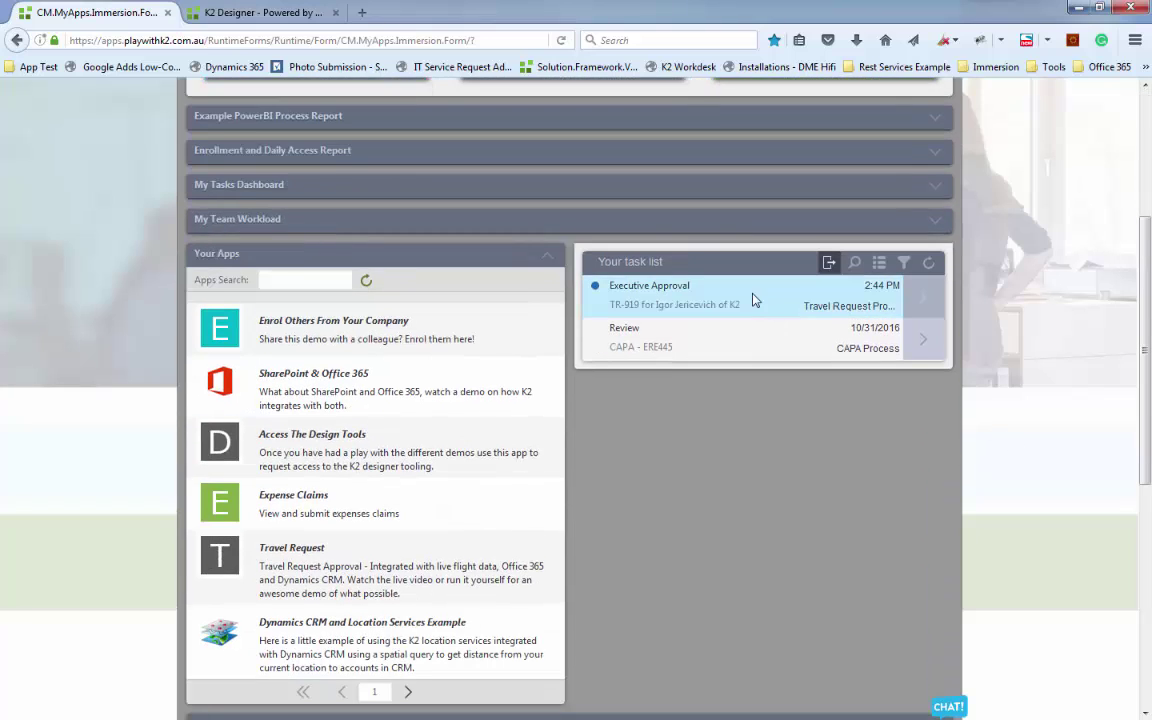
click(753, 300)
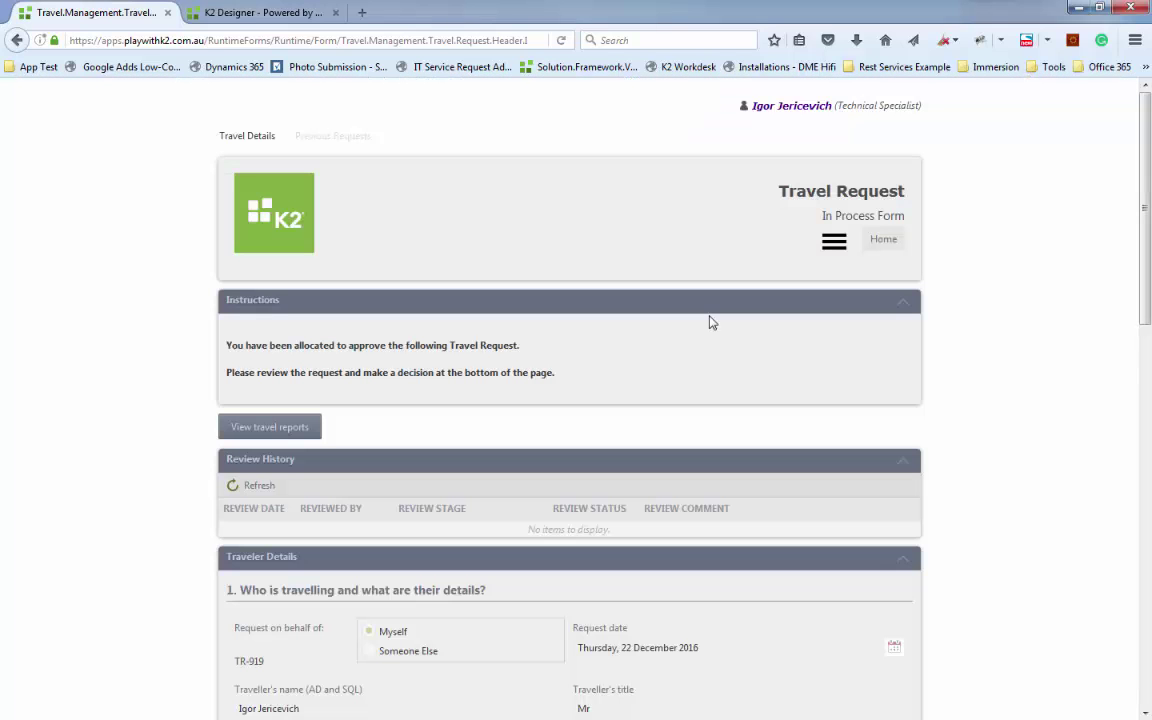
scroll(675, 361, down, 5)
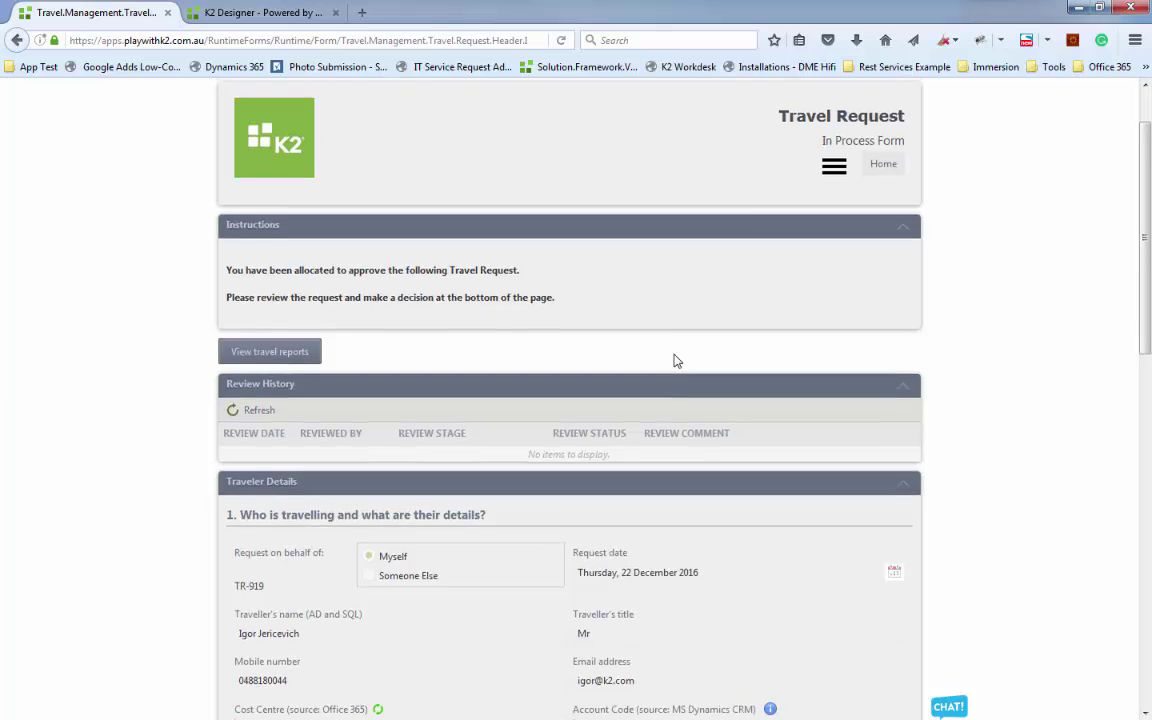
scroll(675, 361, up, 2)
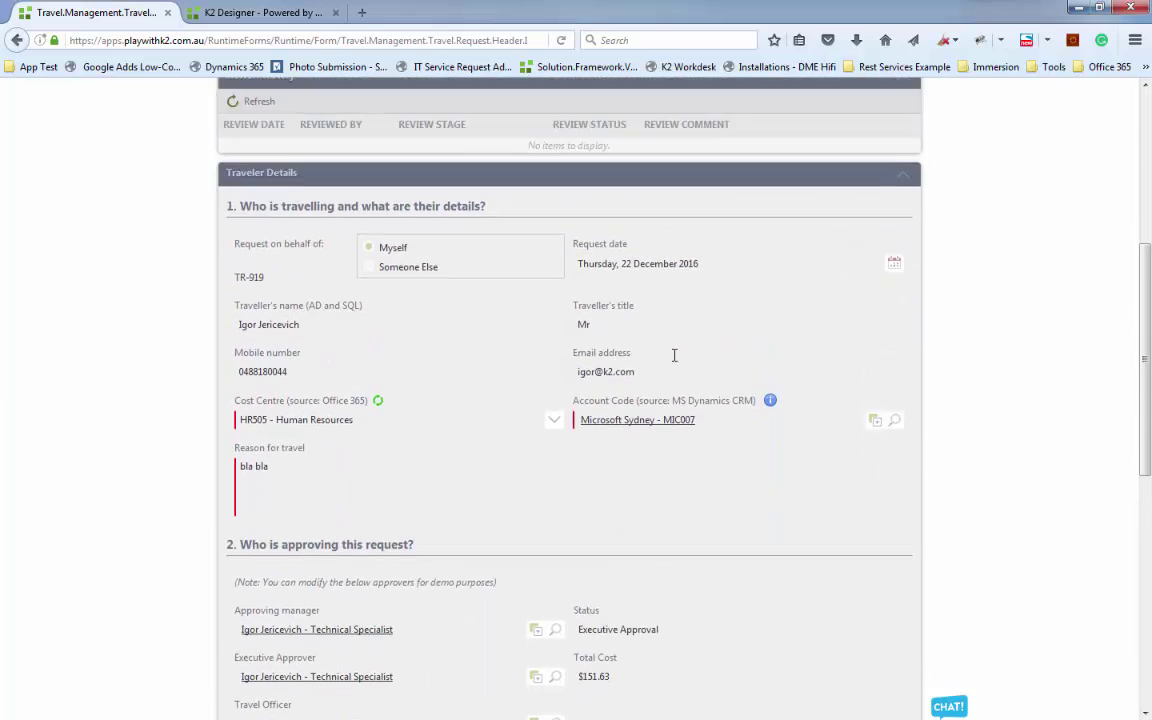
scroll(450, 372, down, 4)
scroll(449, 365, down, 4)
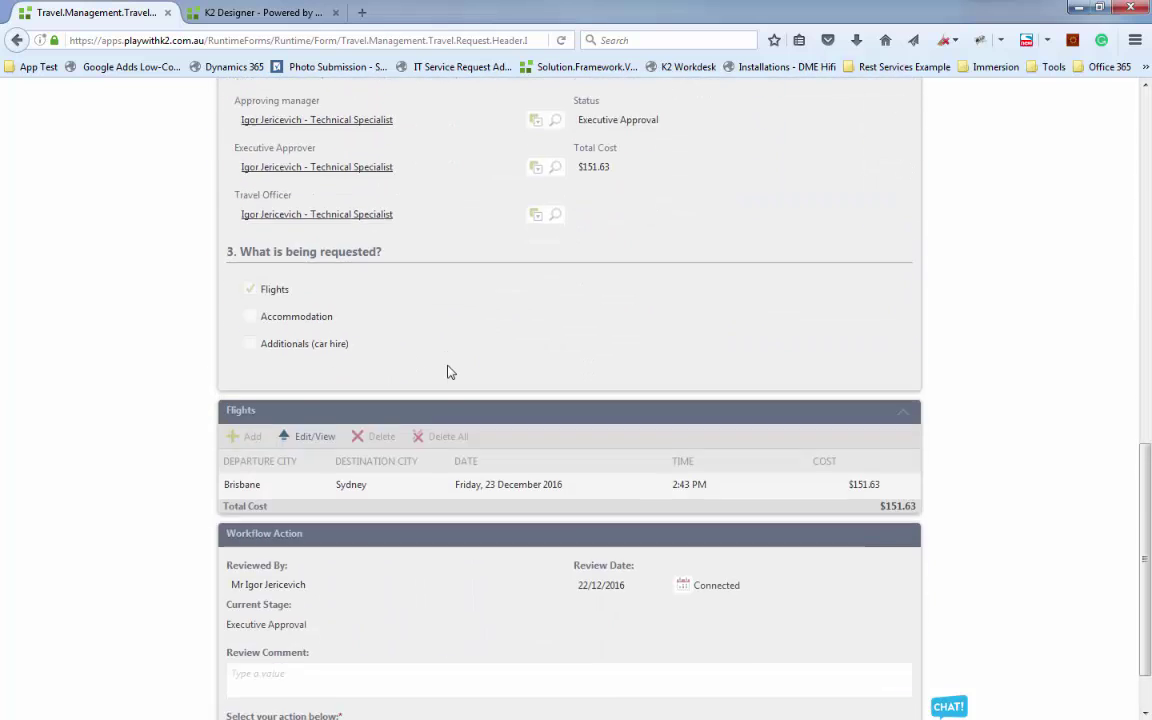
Step: Enter the review comment "approved...", choose the Approved action and submit the executive approval
click(306, 607)
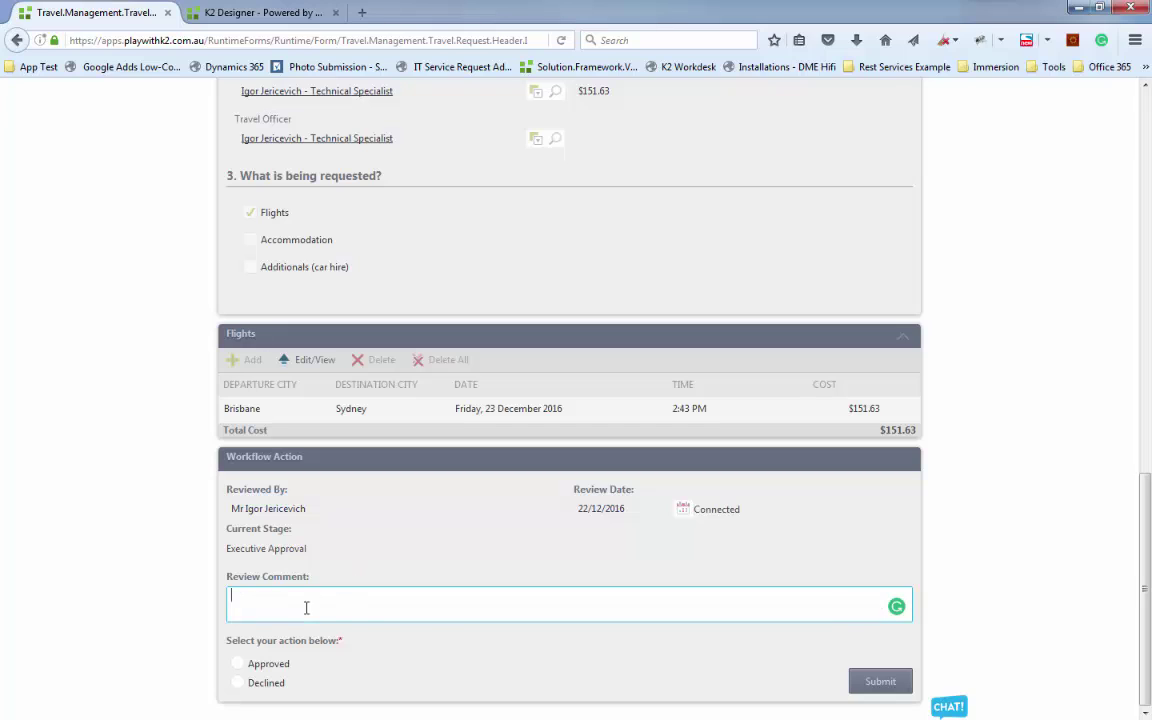
text(approved...)
click(237, 663)
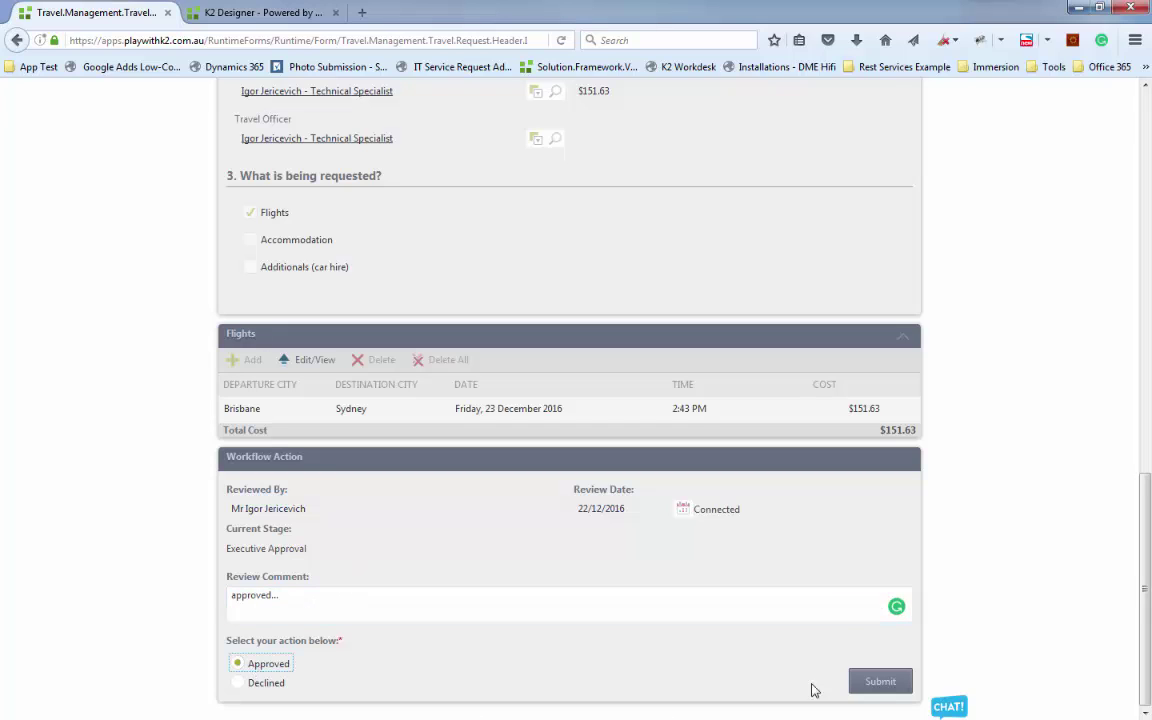
click(878, 681)
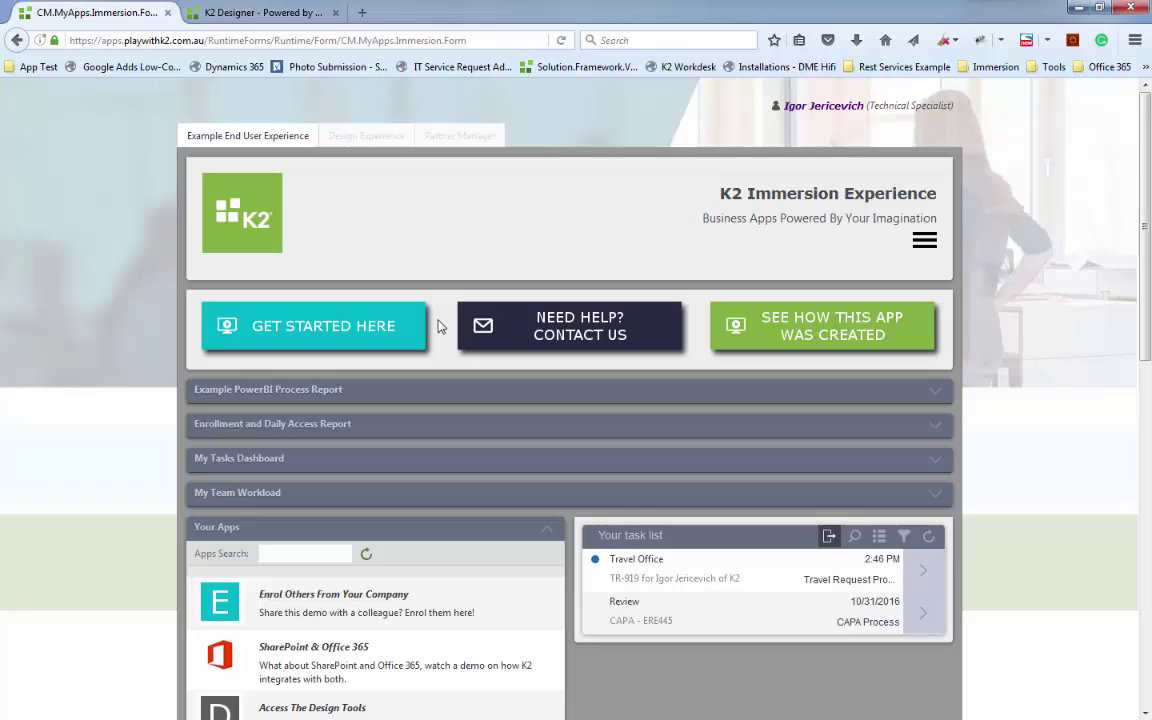
Step: Open the Travel Office task for TR-919 and review its review history and traveller details through to the flights
click(739, 566)
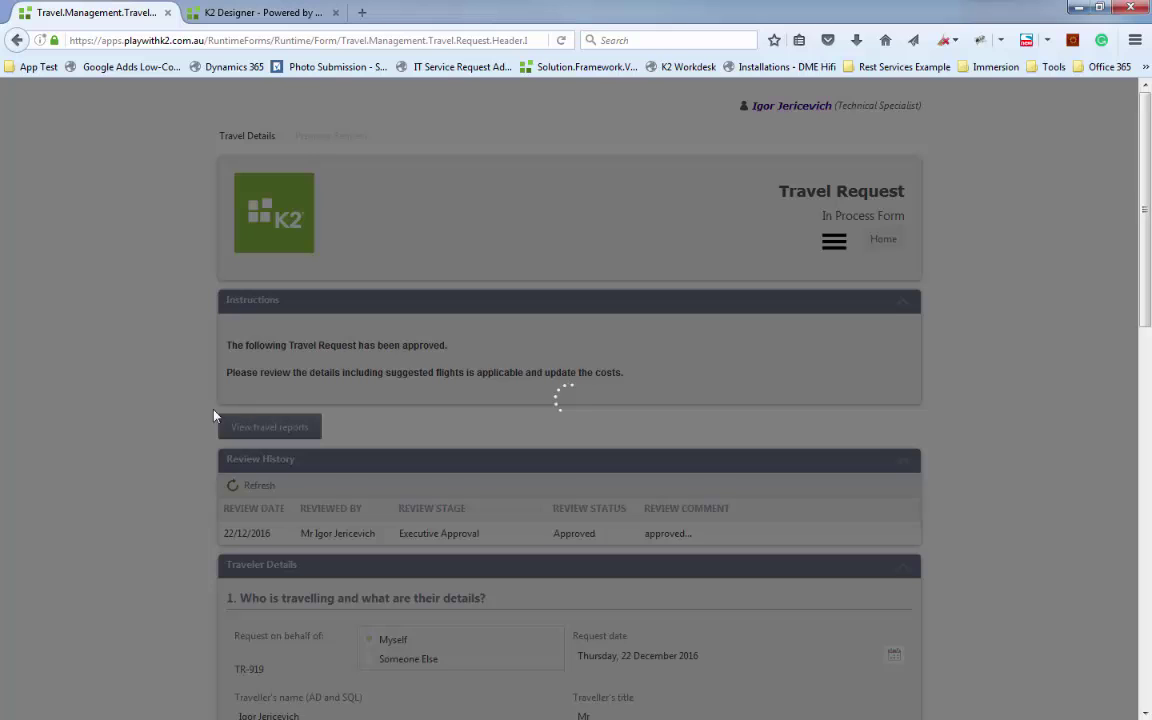
scroll(491, 403, down, 1)
scroll(489, 403, down, 1)
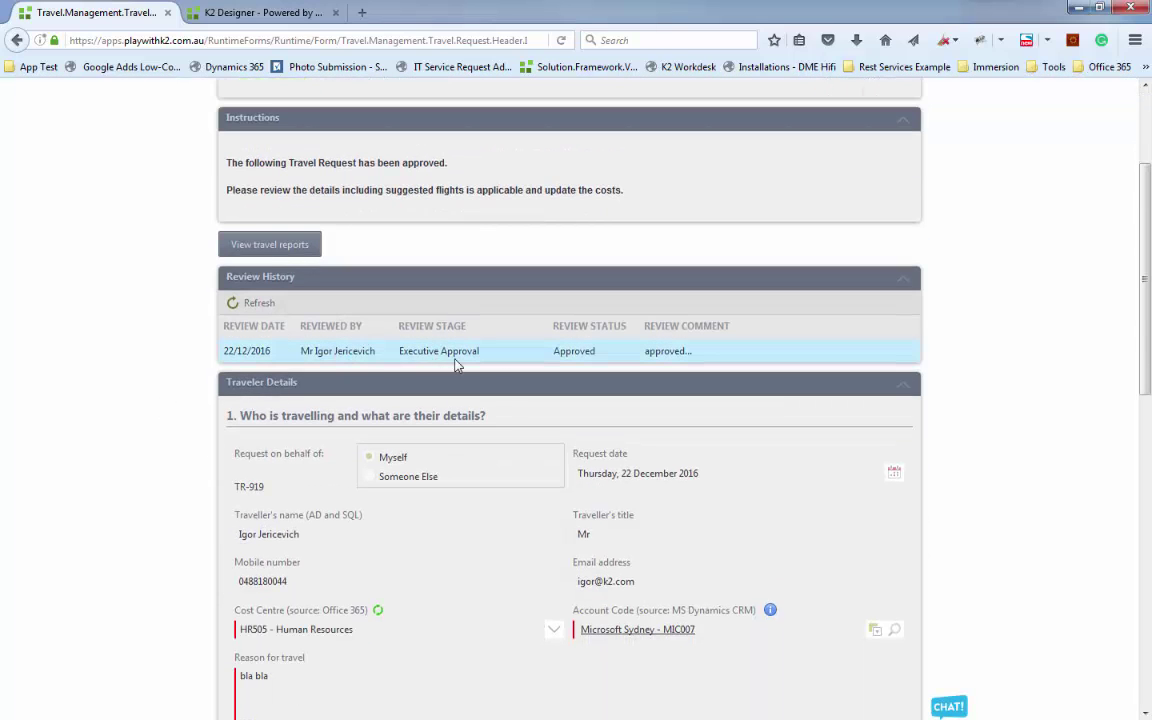
scroll(506, 442, down, 3)
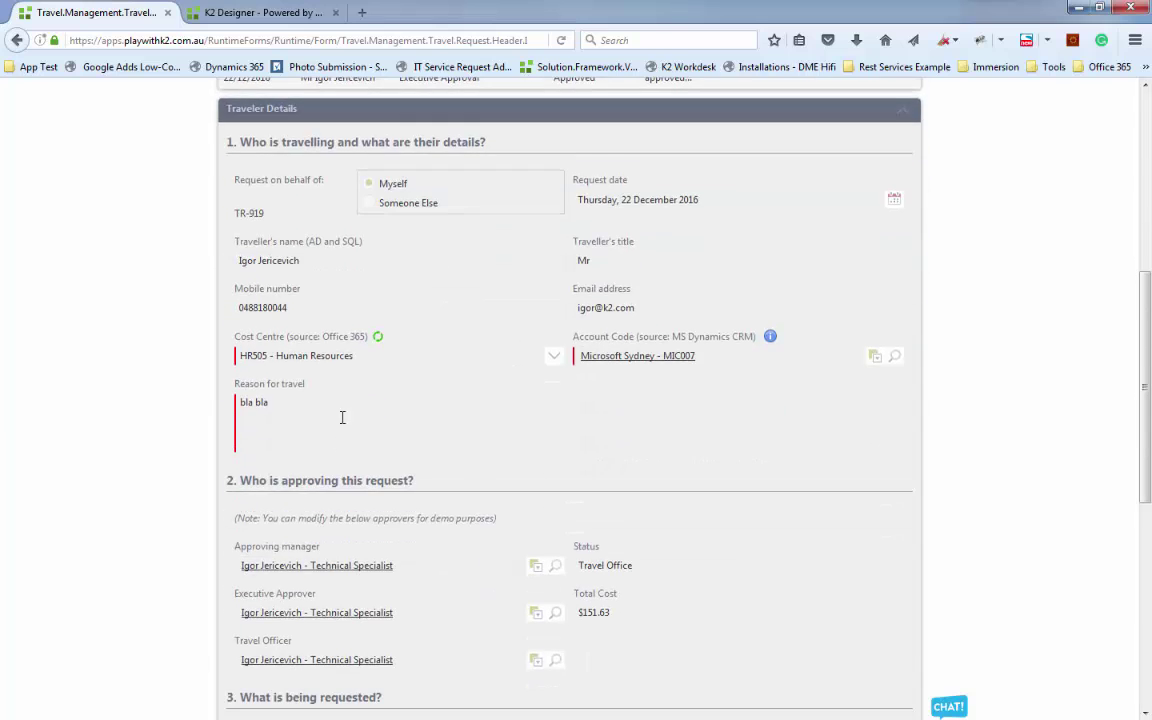
scroll(501, 514, down, 4)
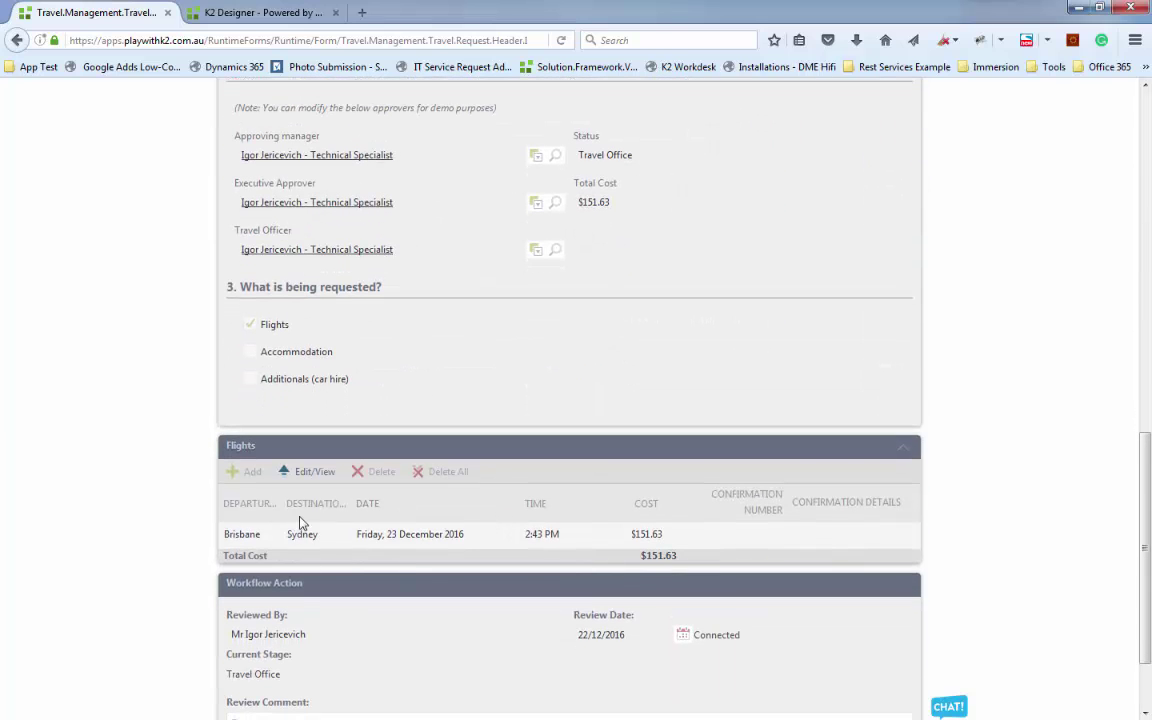
Step: Edit the Brisbane to Sydney flight, enter its confirmation number and the confirmation details "Luggage restriction is 5kg.", and save
click(380, 538)
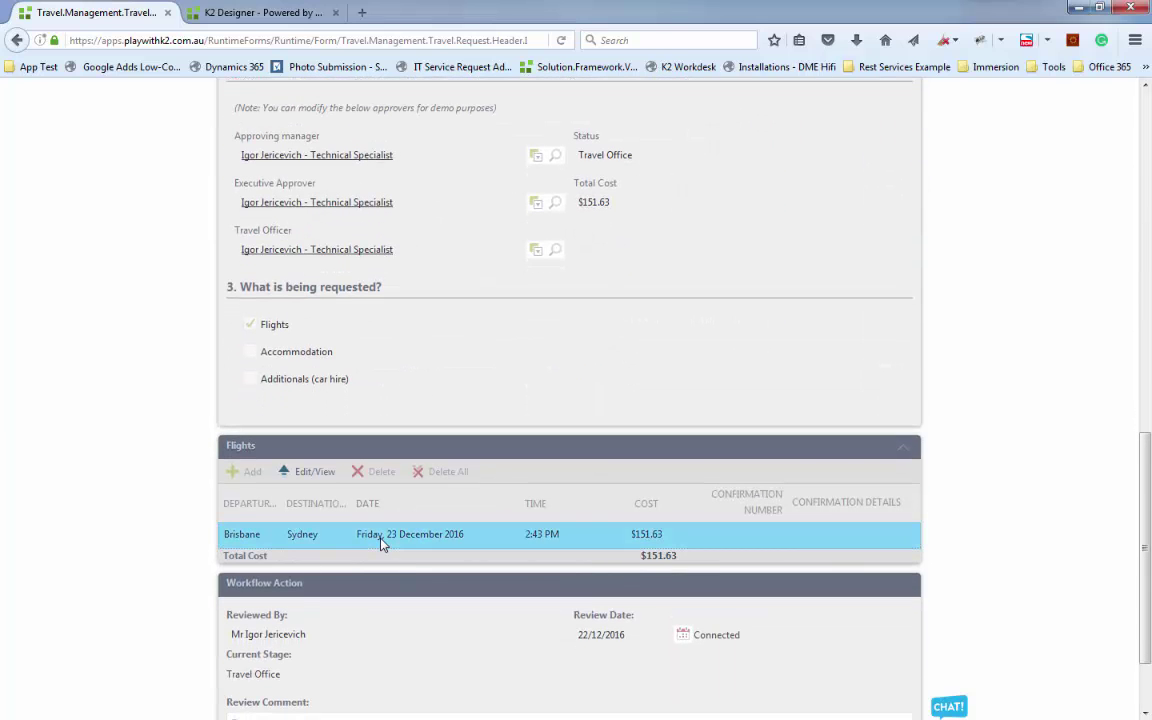
click(310, 478)
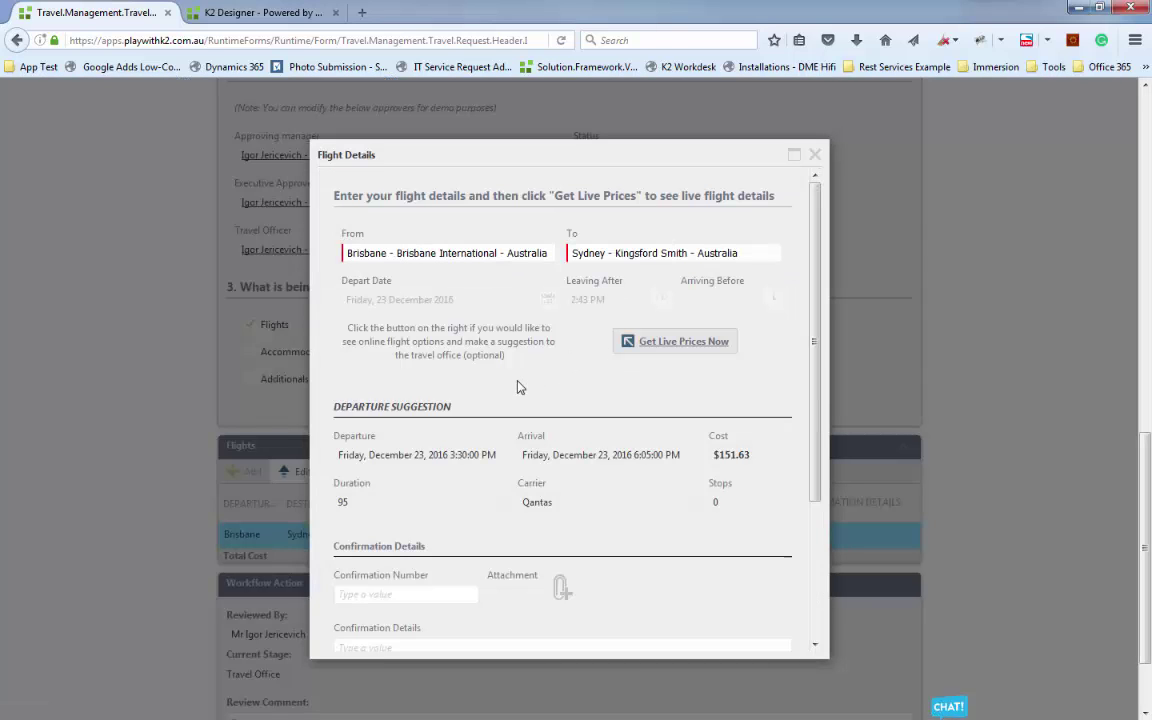
scroll(522, 400, down, 3)
click(406, 409)
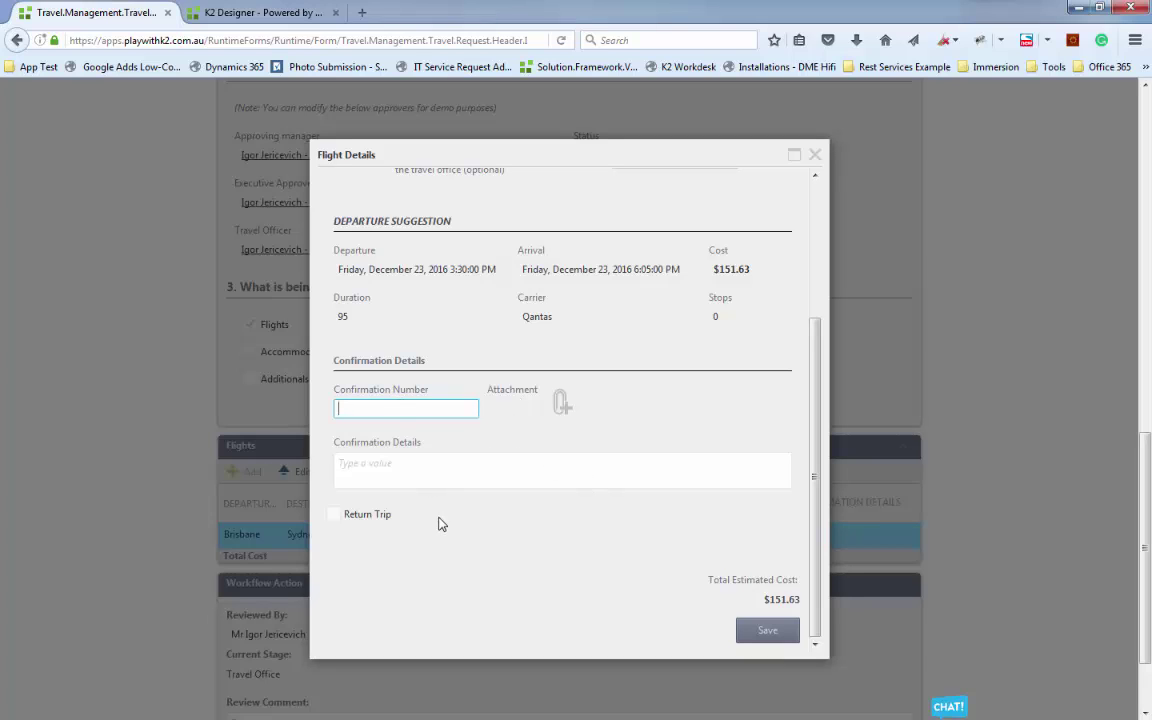
text(007)
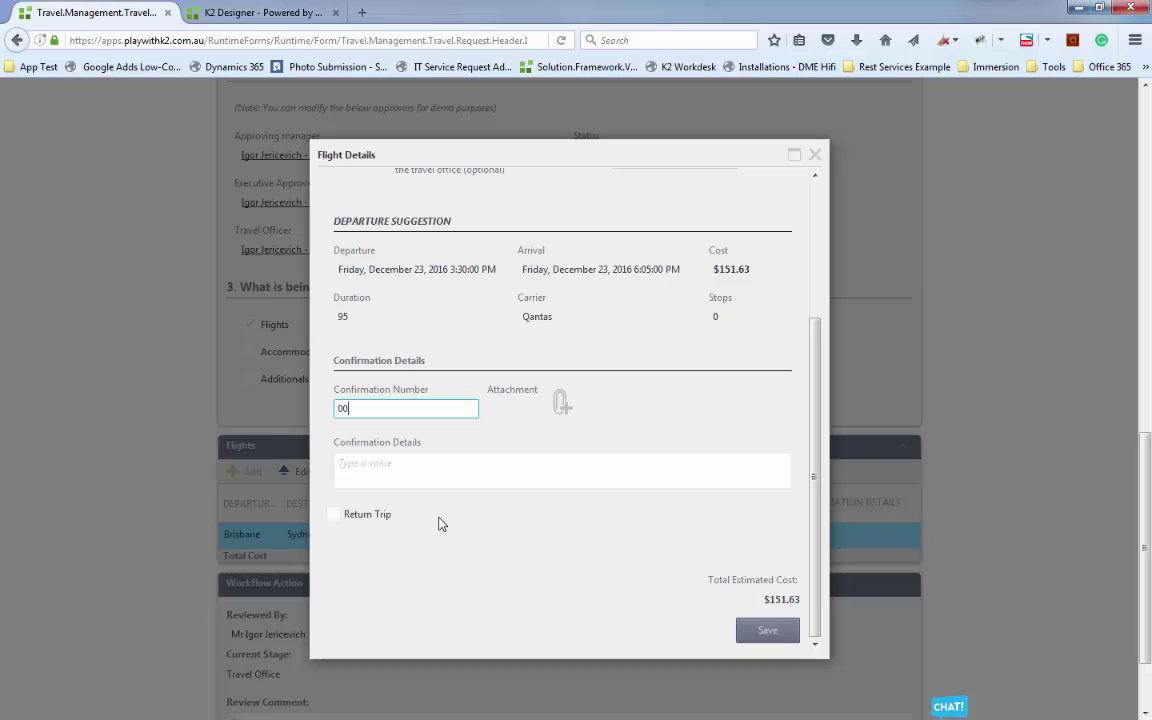
click(428, 478)
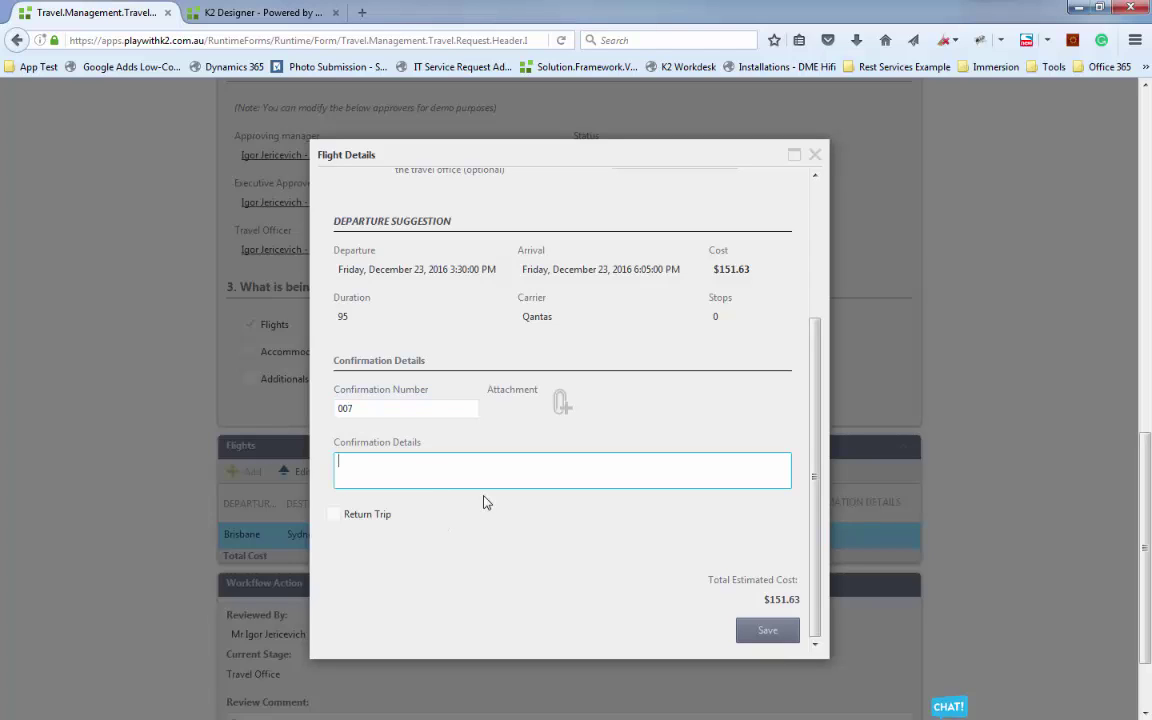
text(Ma)
text(Luggage re)
text(striction is 5kg.)
click(760, 633)
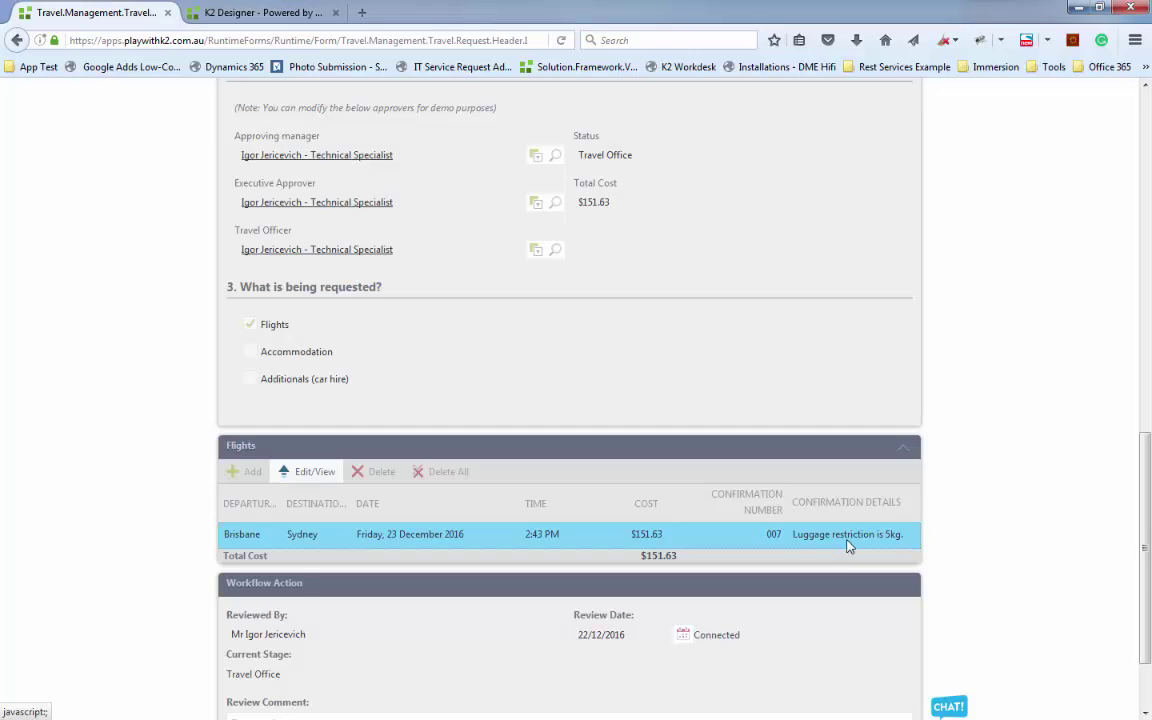
Step: Select the workflow action for the Travel Office stage and submit the task
scroll(840, 536, down, 2)
click(238, 682)
click(882, 686)
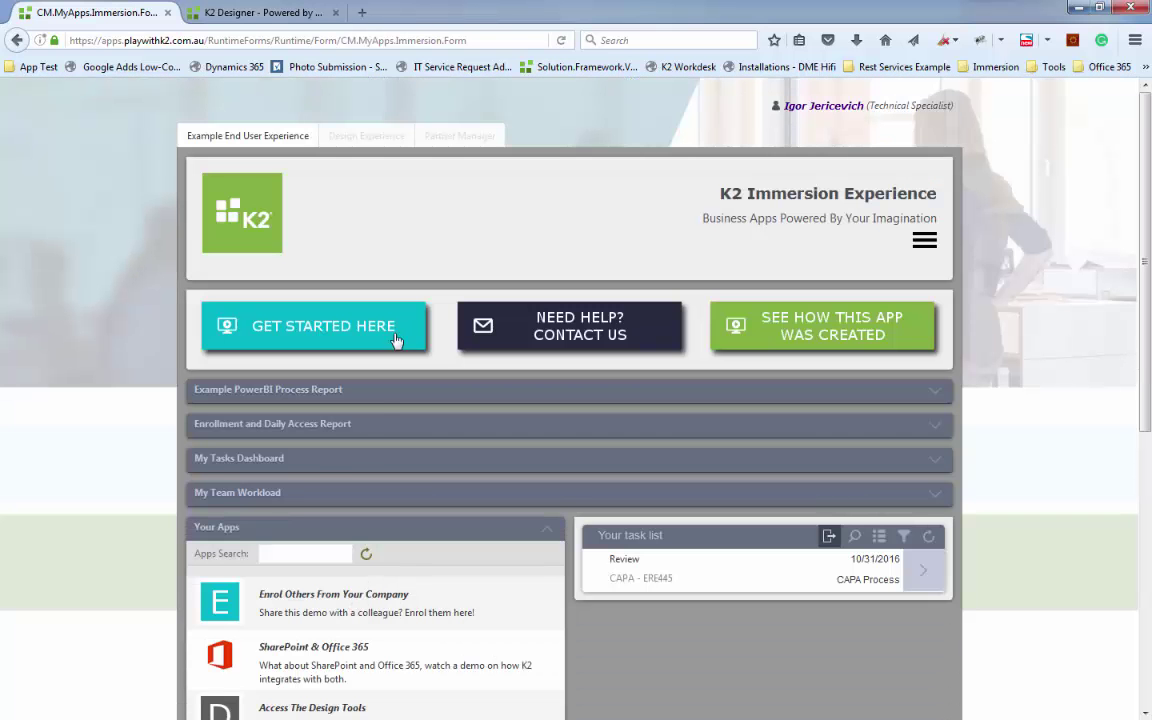
Step: Filter the started processes to Completed and inspect the workflow diagram of the listed travel request, including its Completed activity
scroll(398, 335, down, 5)
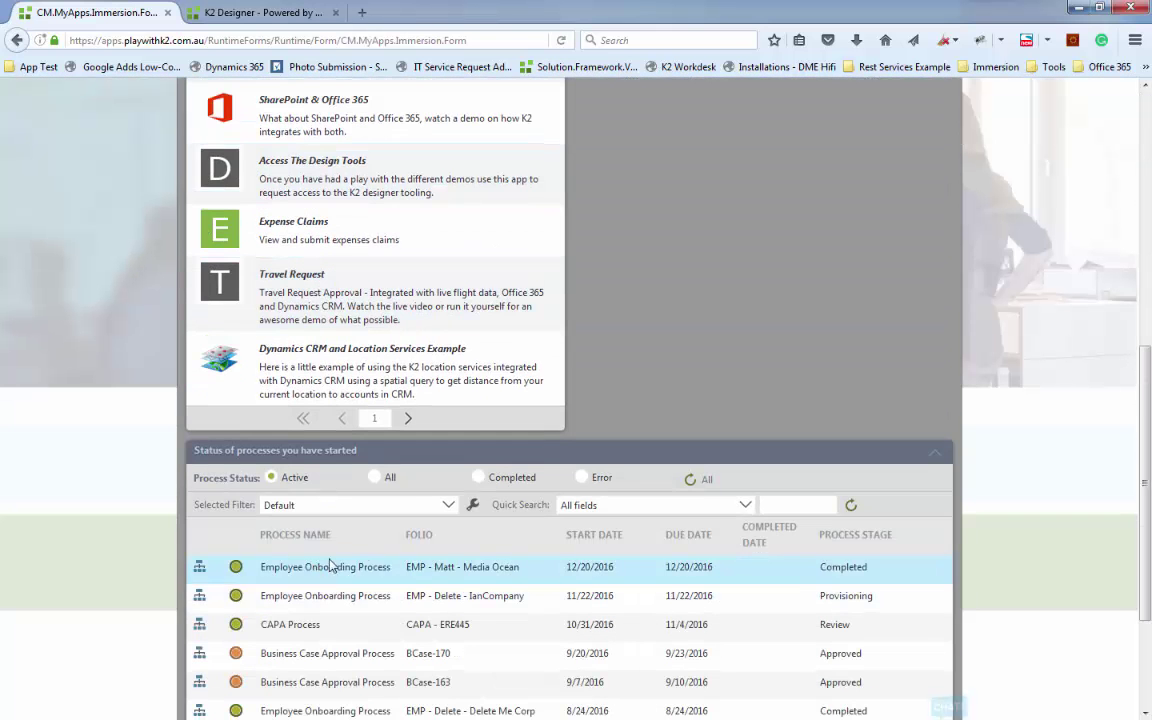
click(479, 478)
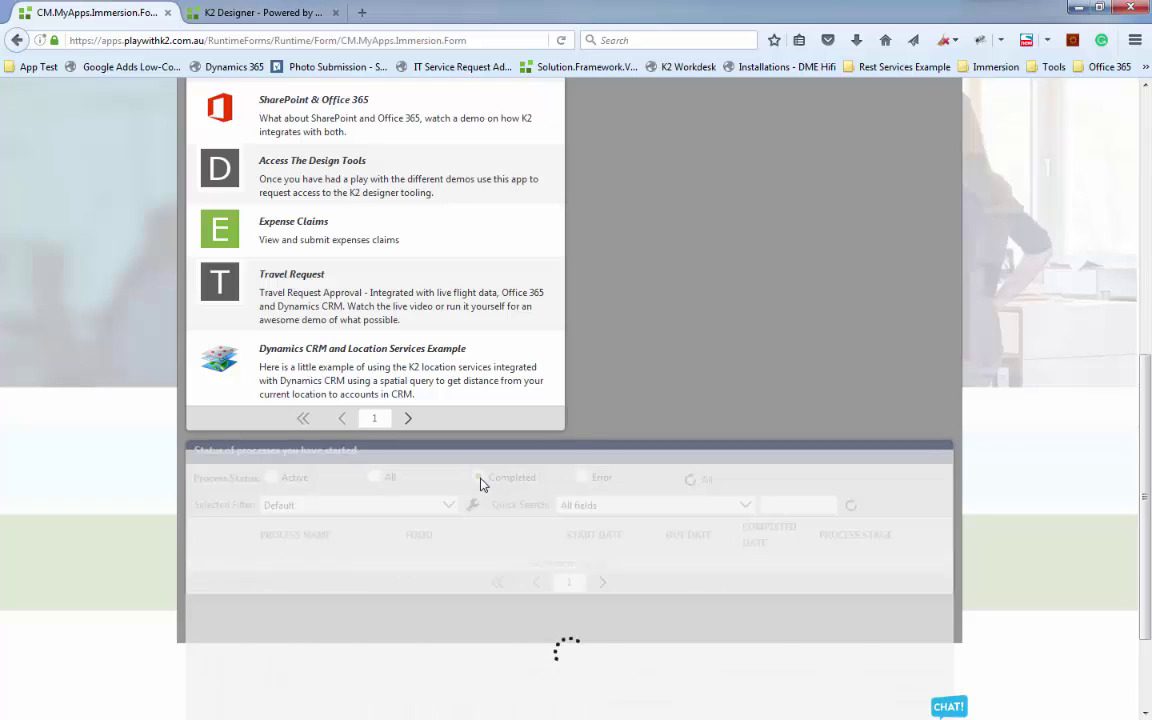
click(197, 577)
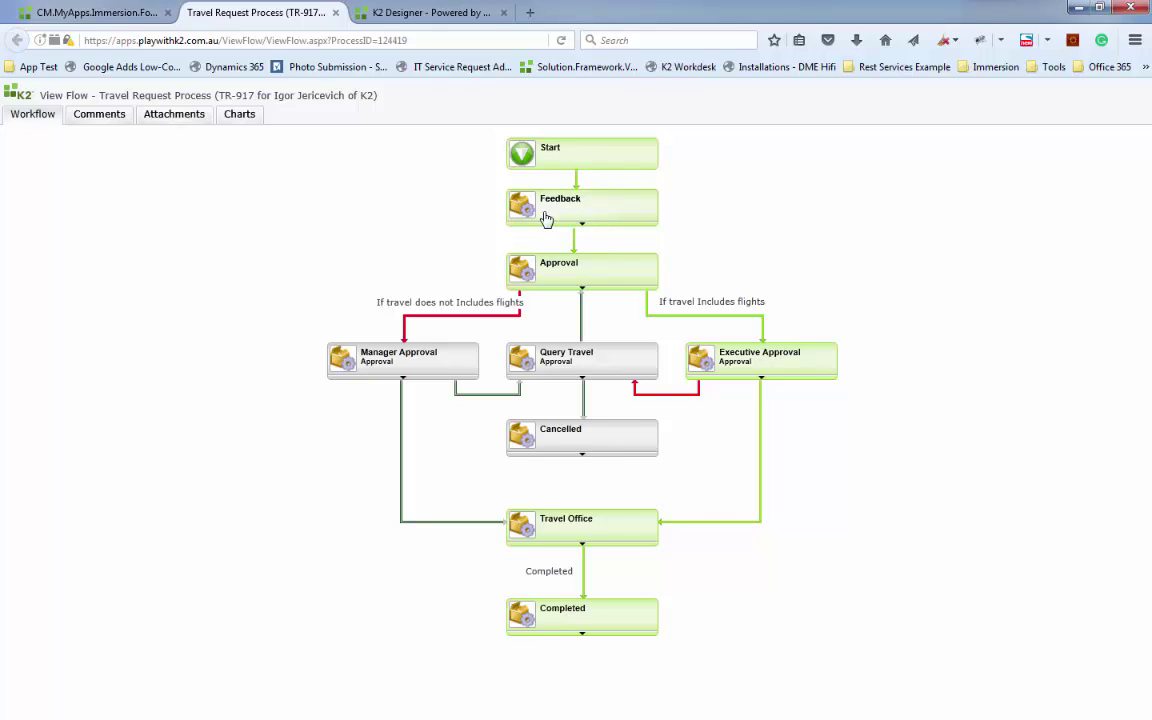
click(581, 637)
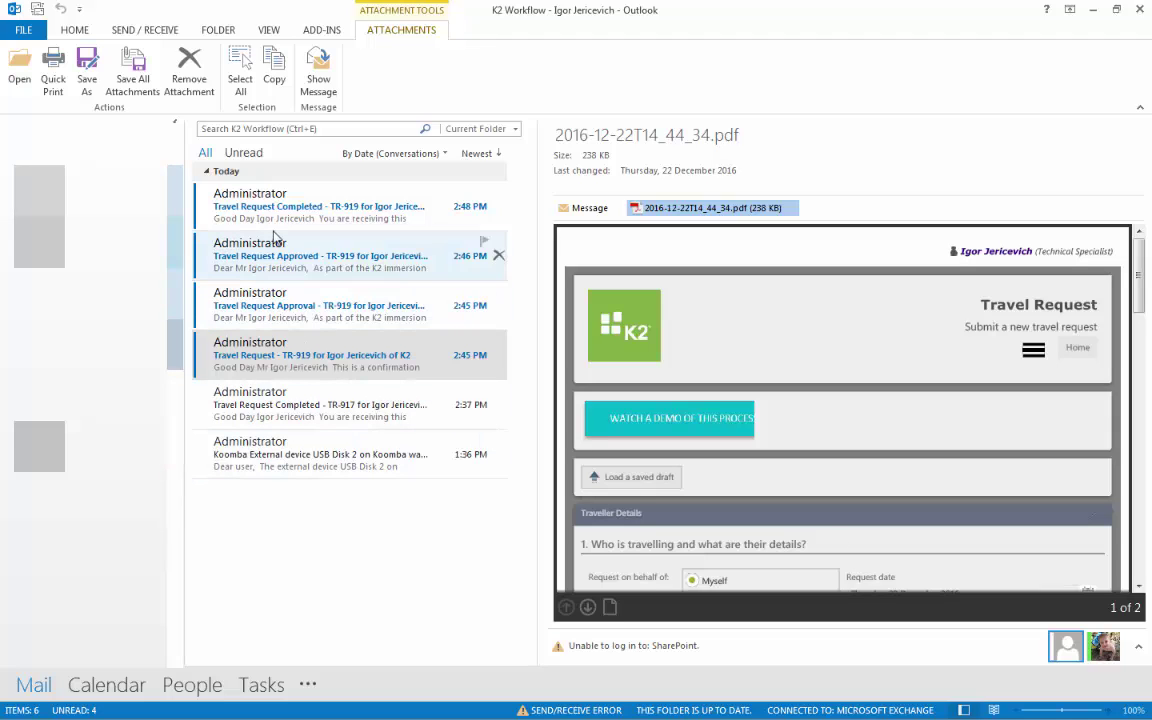
Step: Switch to Outlook, read the new Travel Request Completed email for TR-919 and open its attached PDF in Adobe Acrobat Reader
click(316, 225)
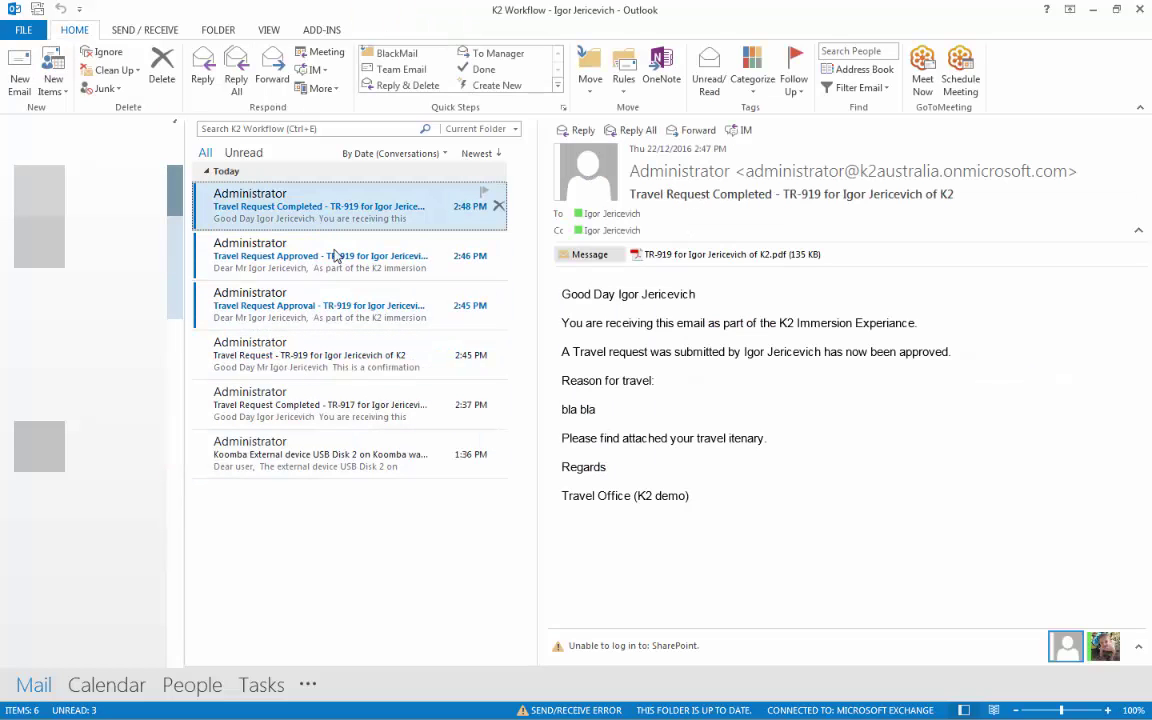
drag(596, 352, 644, 352)
drag(562, 294, 696, 294)
click(943, 328)
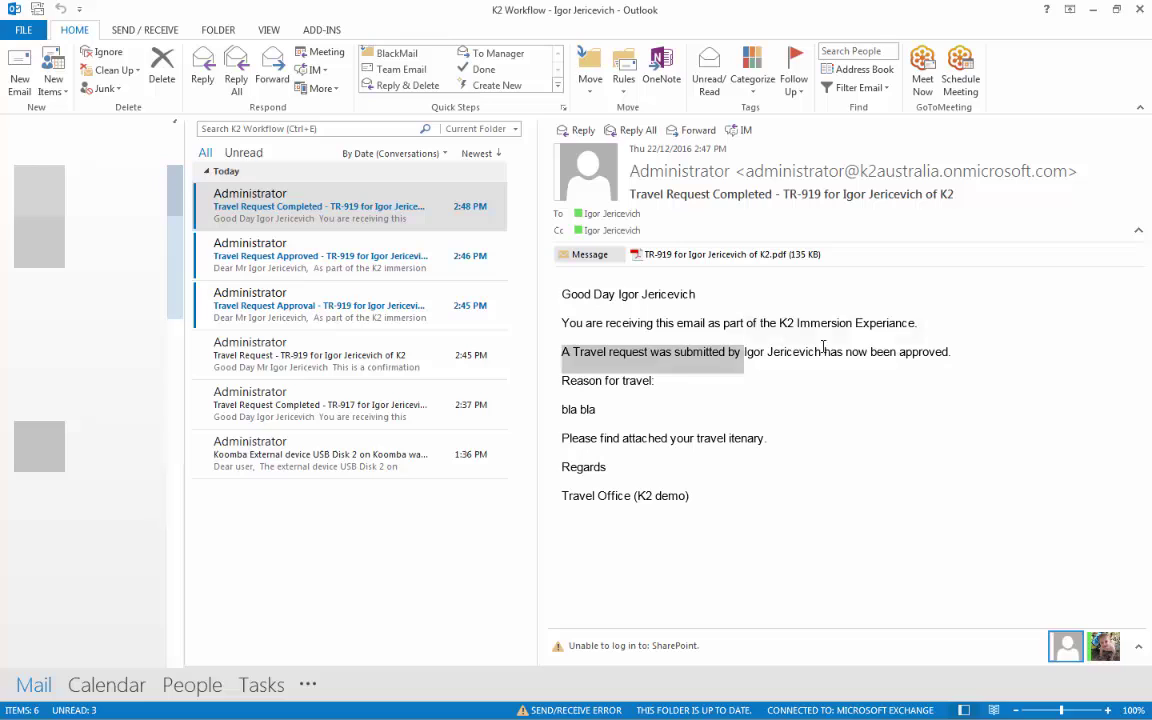
drag(728, 352, 956, 362)
drag(622, 381, 812, 455)
click(588, 439)
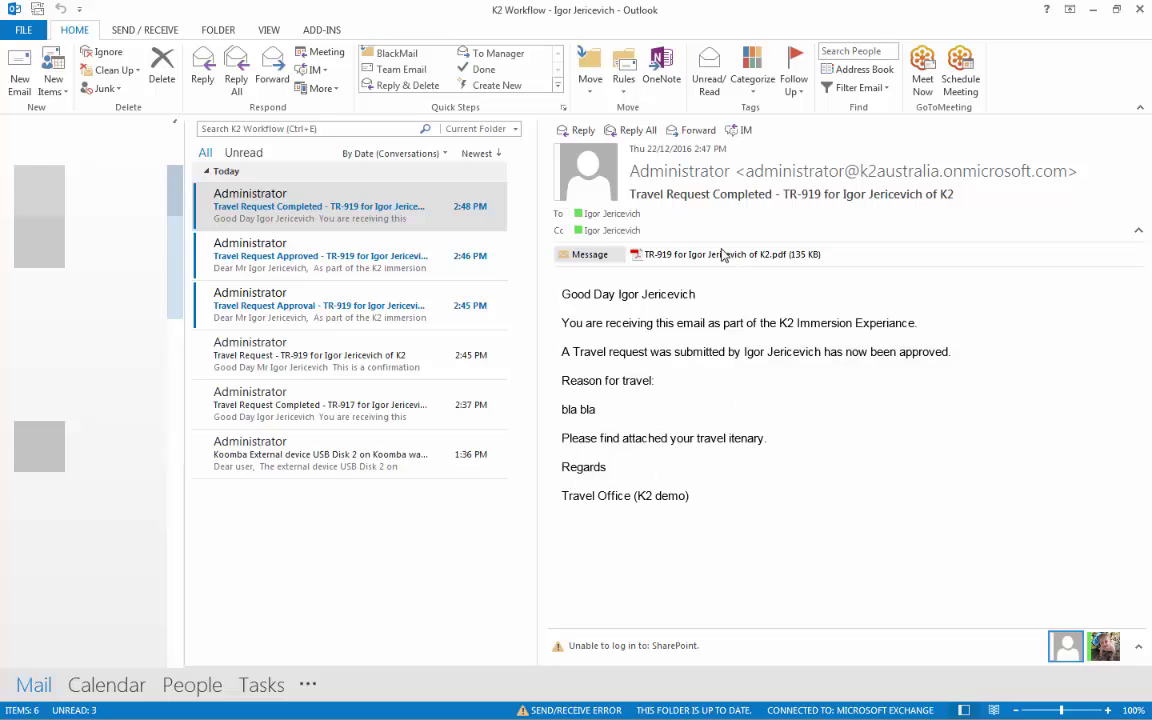
click(722, 255)
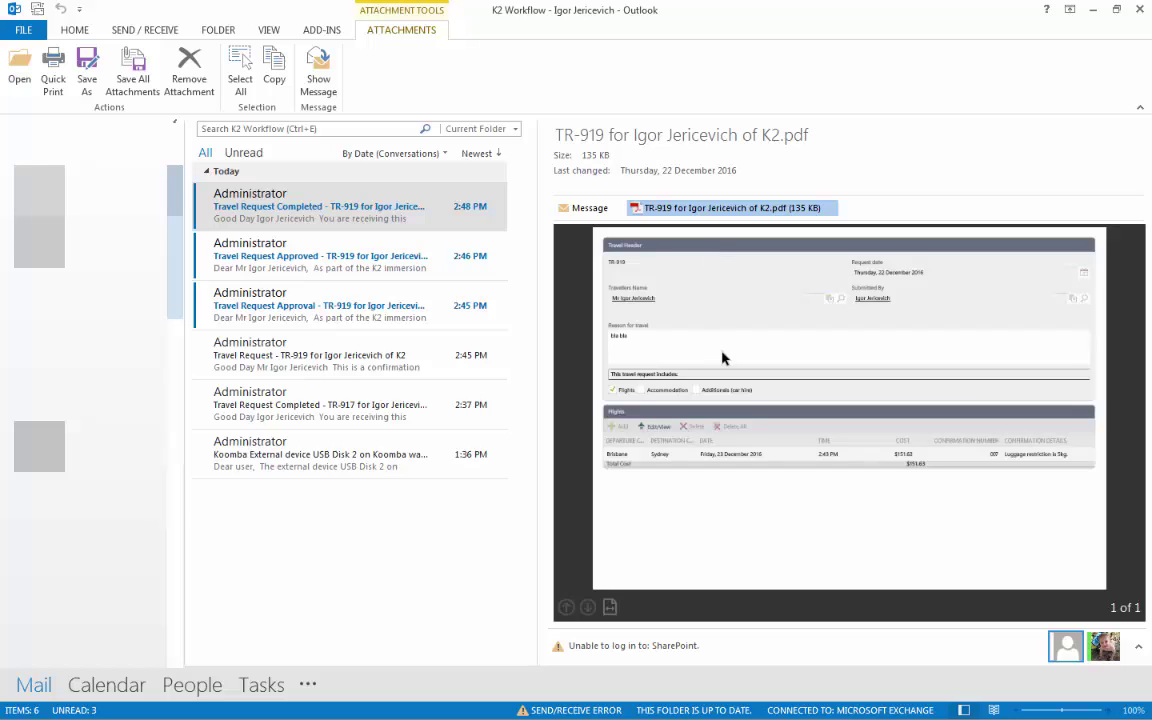
double_click(697, 210)
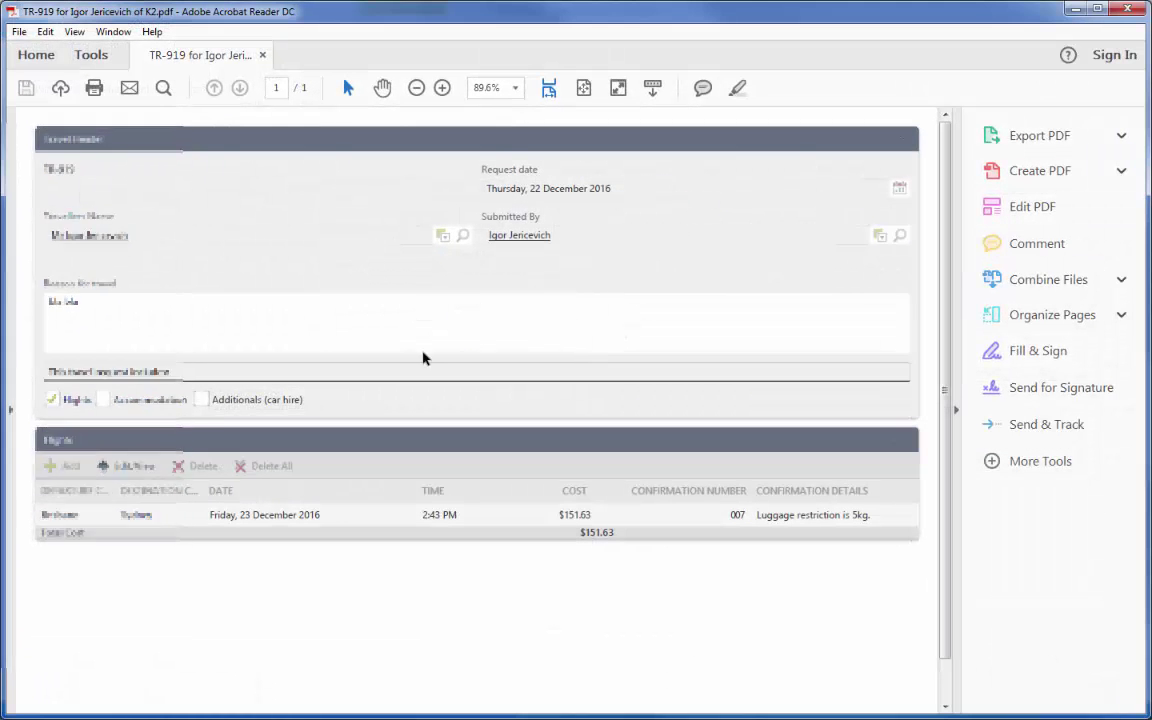
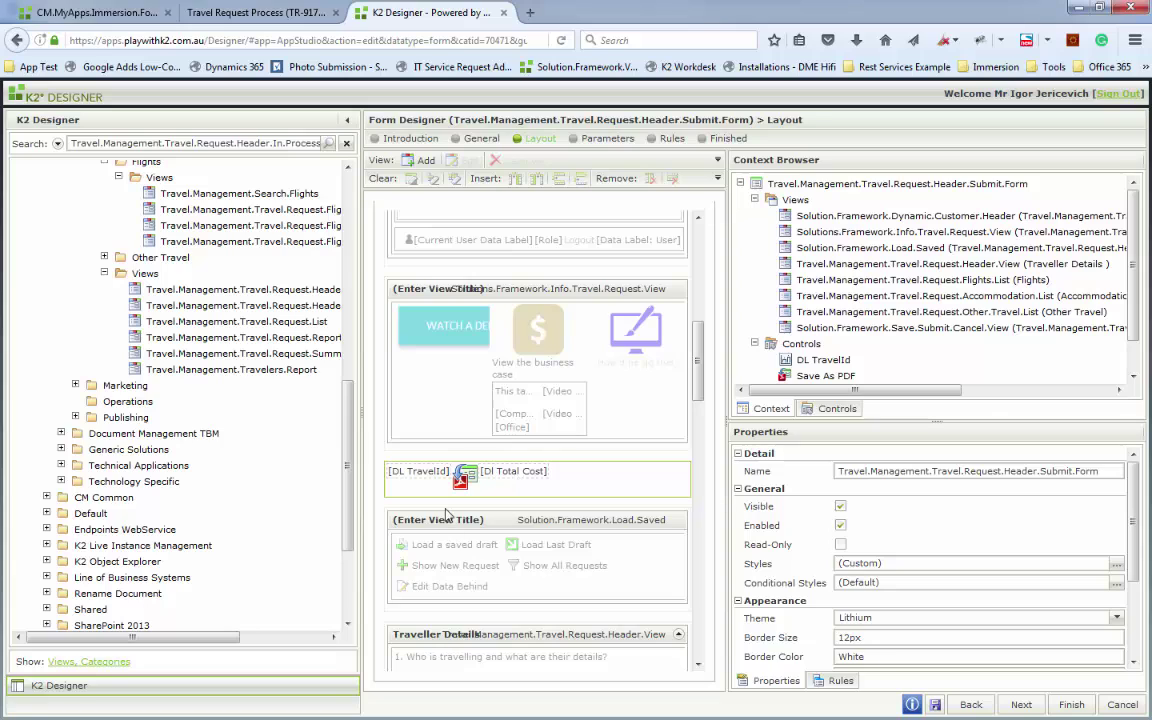
Step: Switch to K2 Designer and examine the Save As PDF control's properties, the available custom controls and the submit form's layout
click(465, 480)
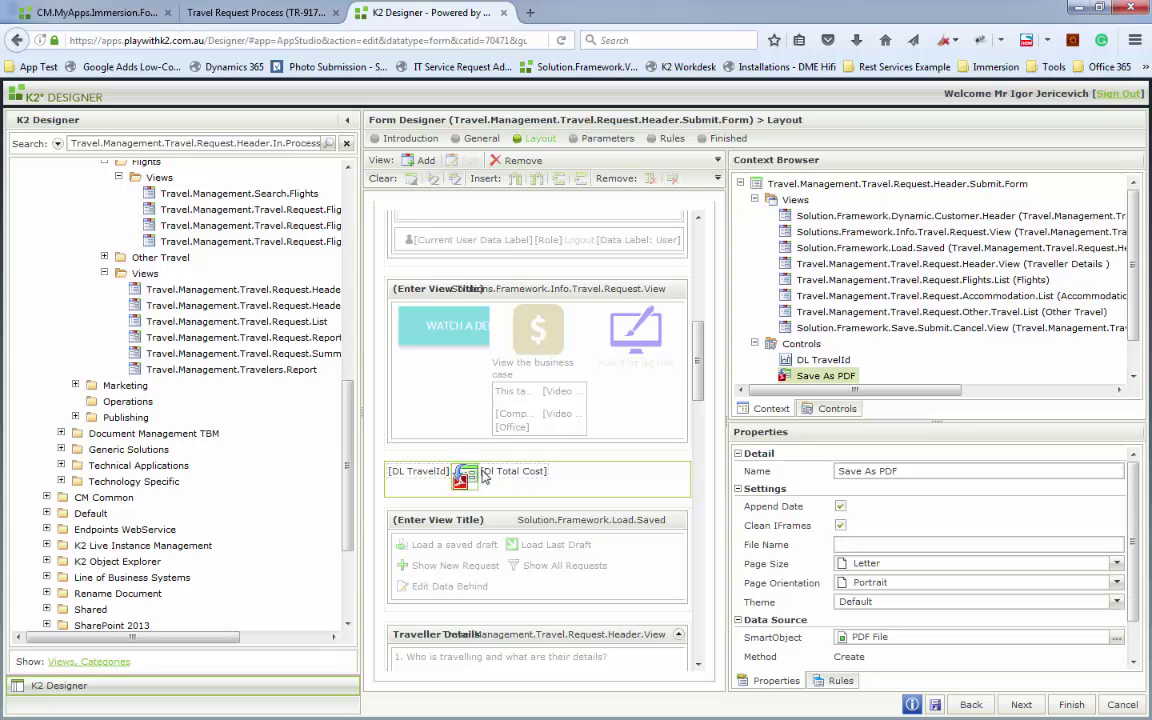
click(839, 411)
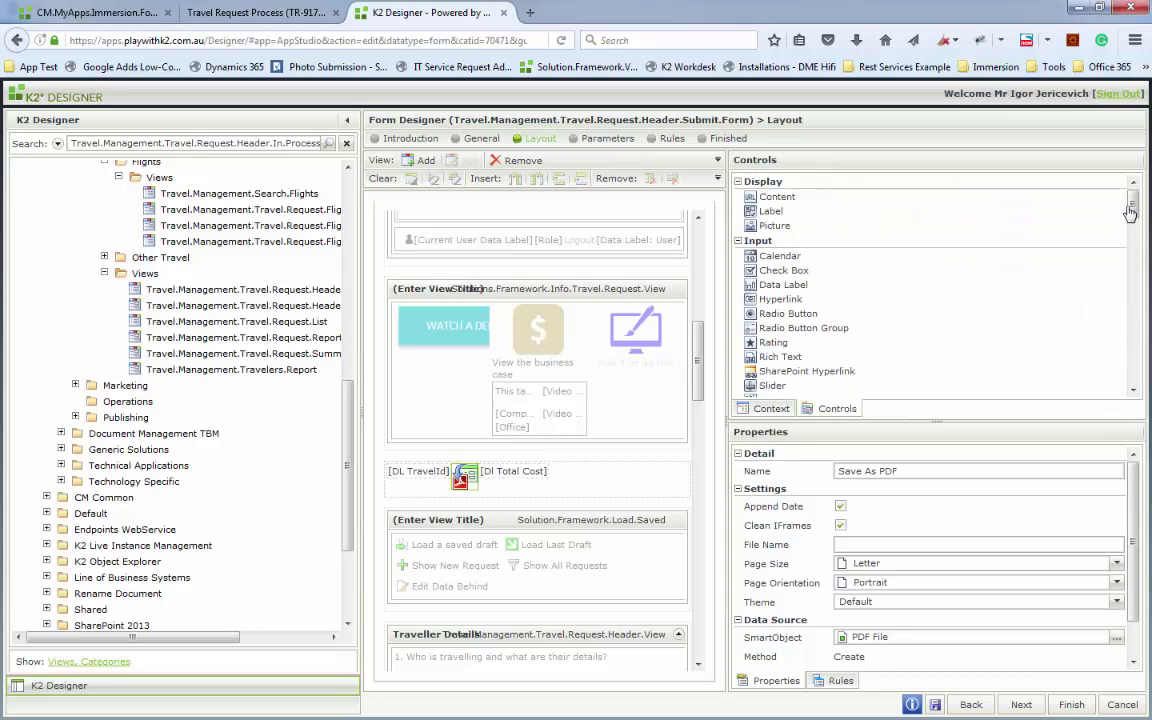
scroll(1133, 210, down, 10)
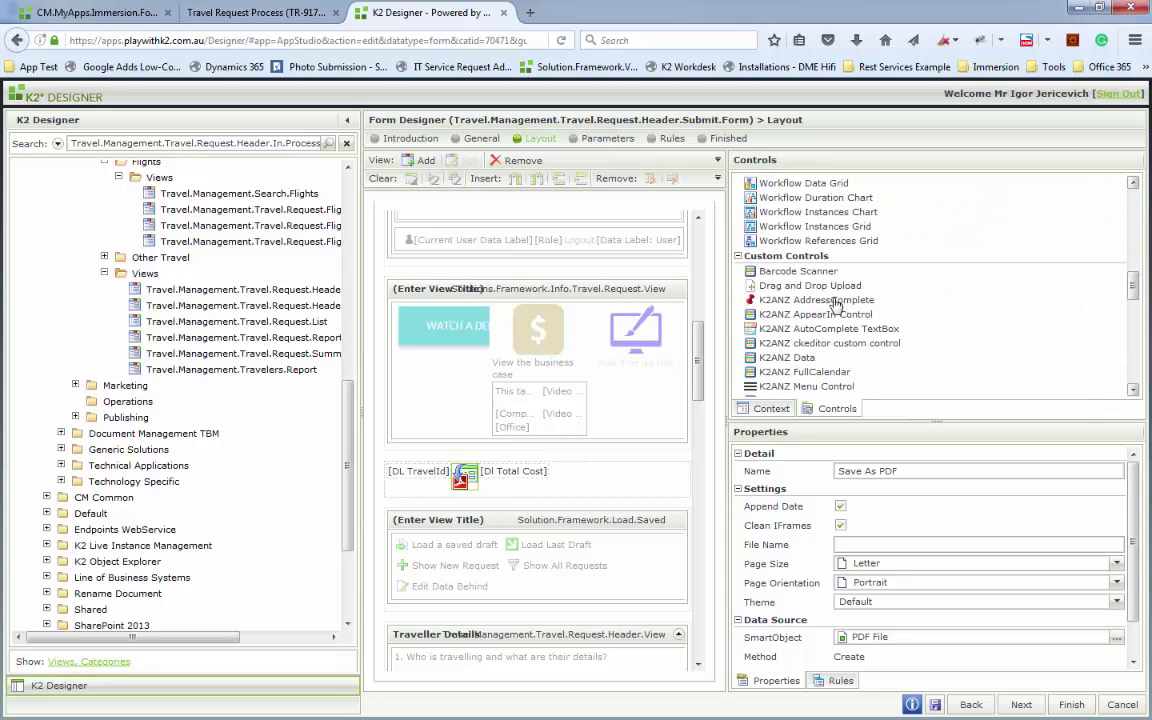
scroll(532, 548, down, 8)
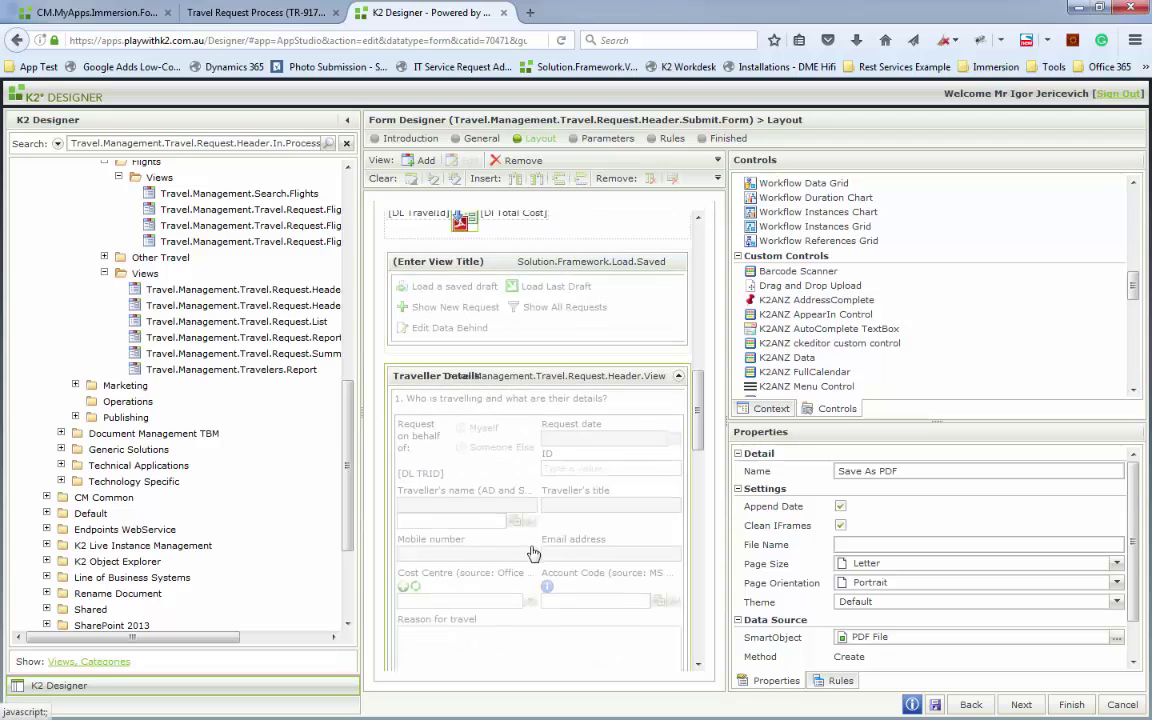
scroll(533, 558, down, 2)
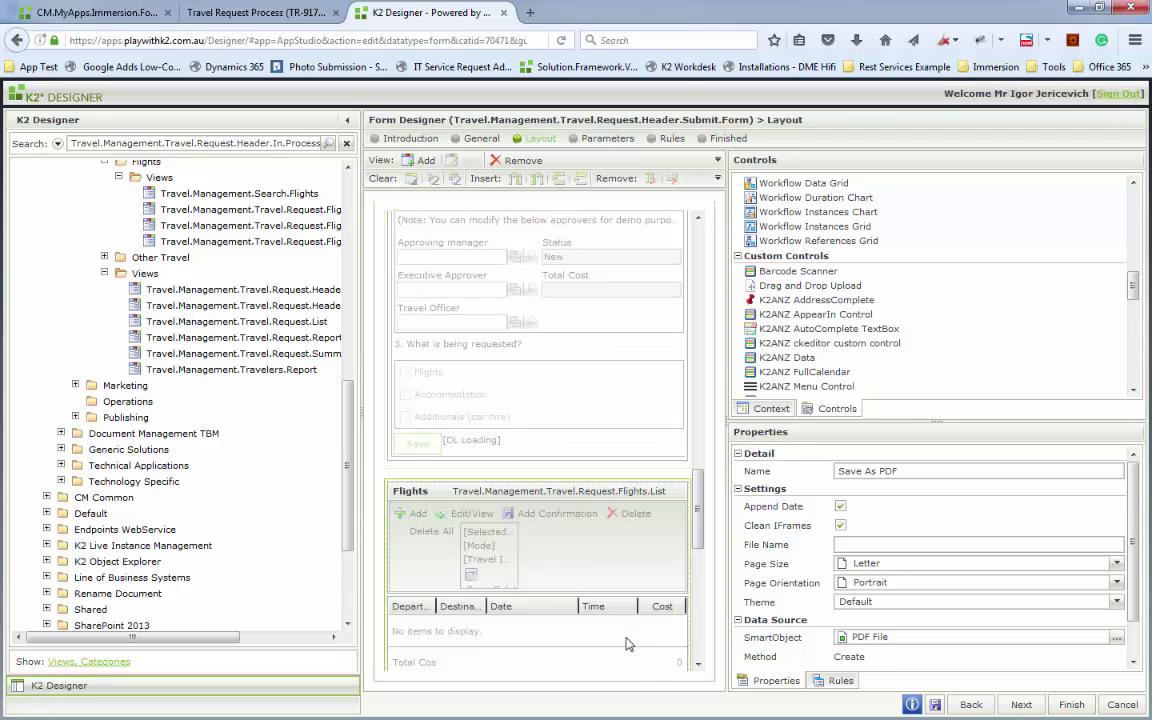
scroll(700, 625, down, 5)
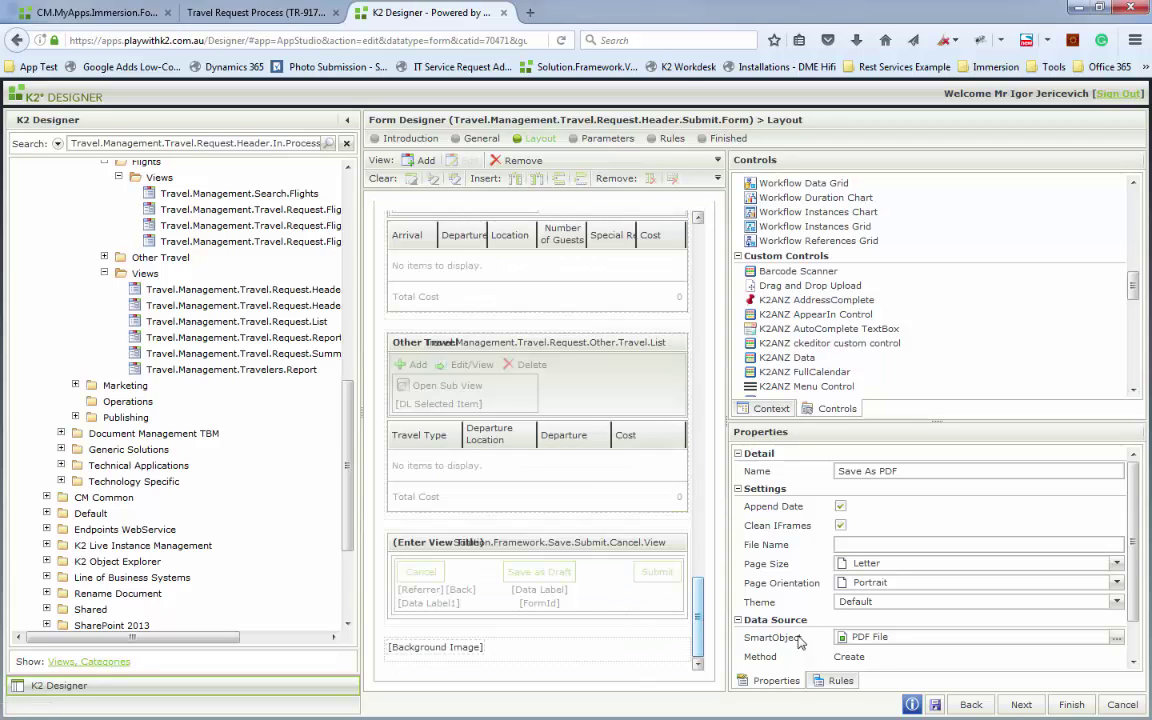
Step: Open the submit form's Submit is Clicked rule and examine the Save PDF method's input mappings, including the page size and theme options
click(832, 681)
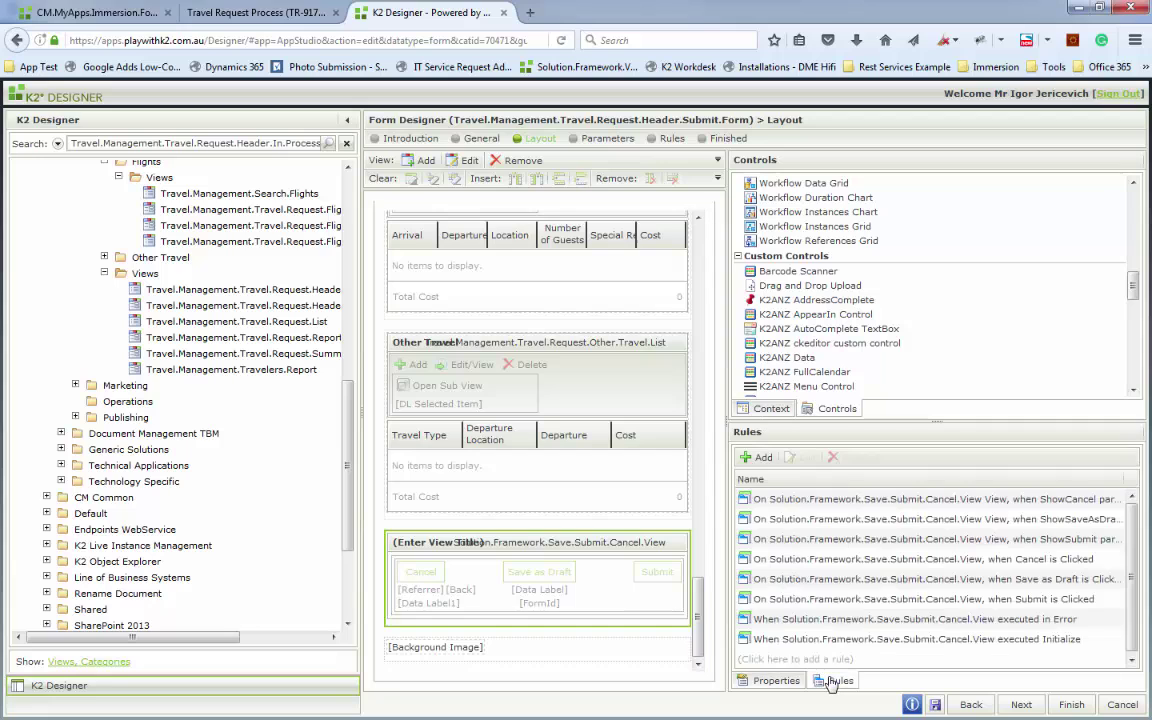
click(1062, 600)
click(810, 458)
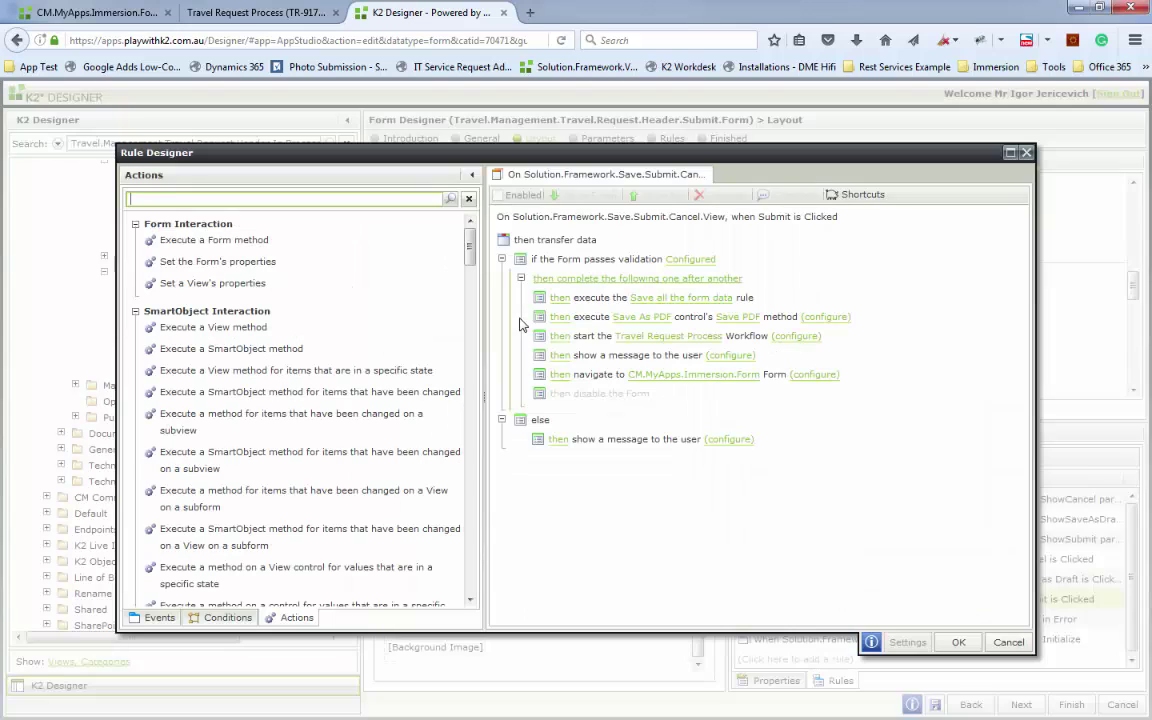
click(835, 318)
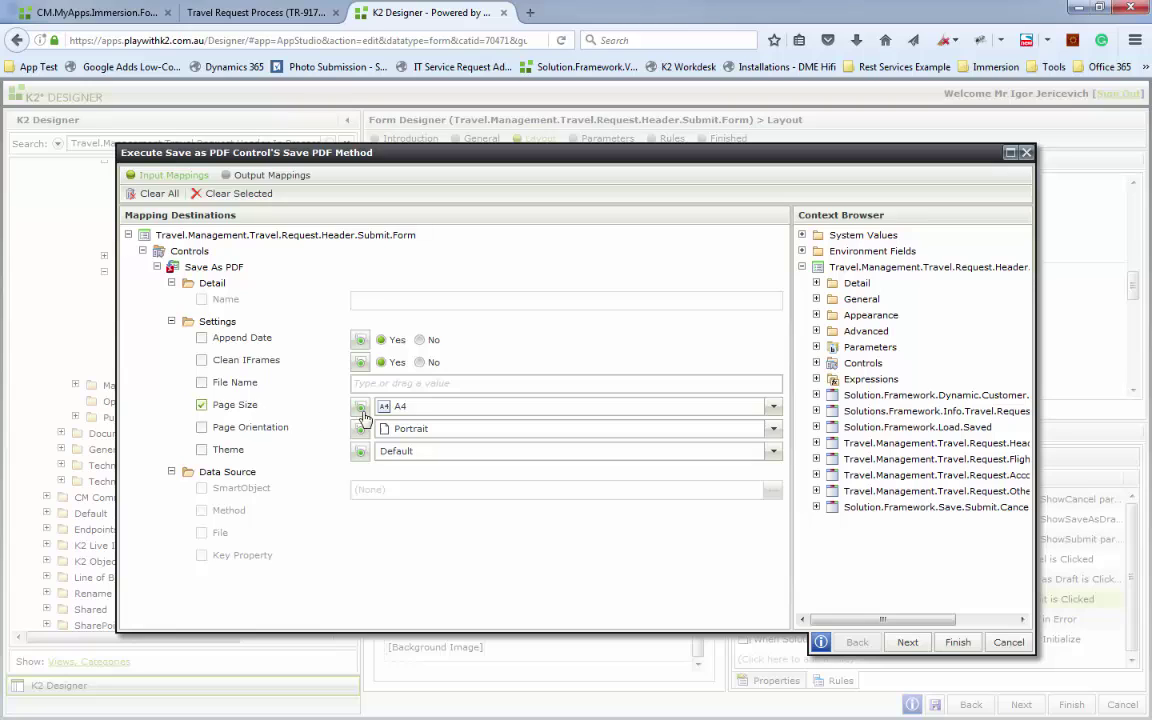
click(776, 408)
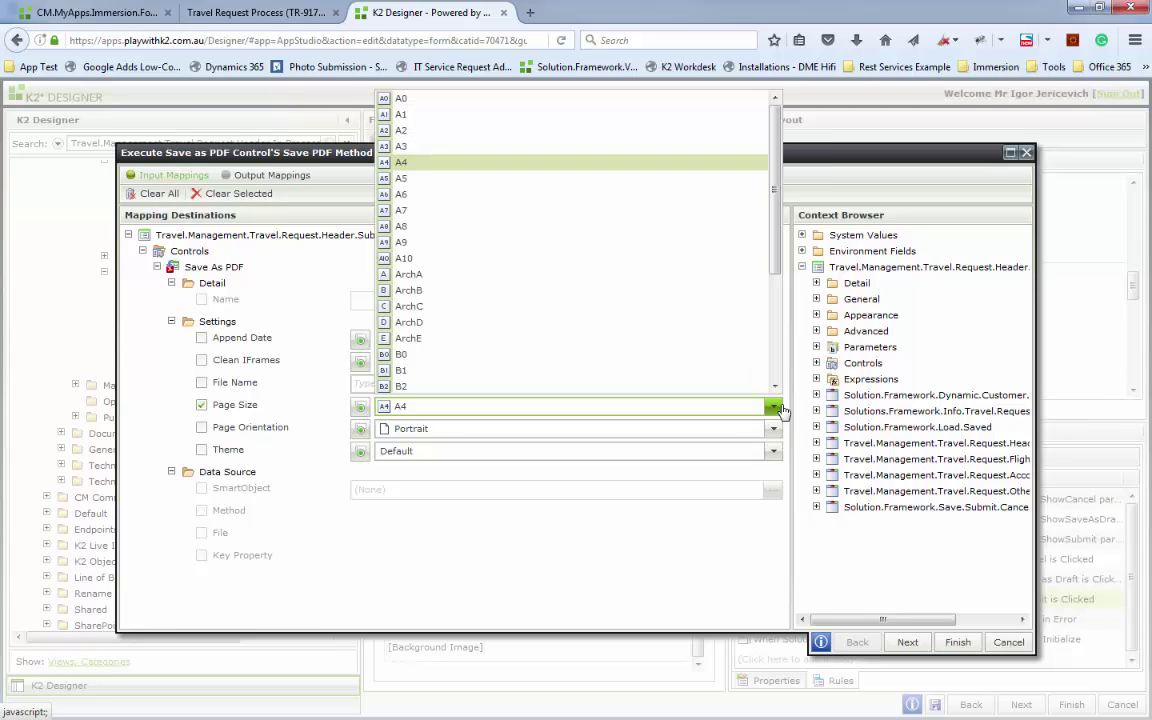
click(776, 408)
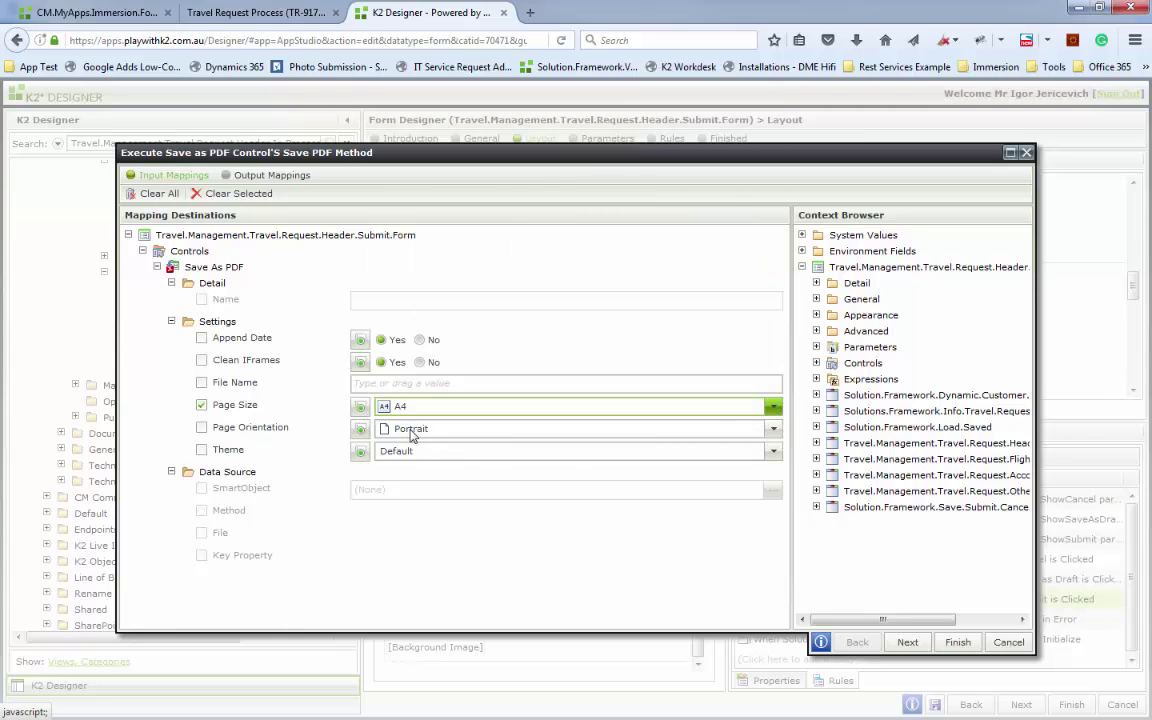
click(773, 453)
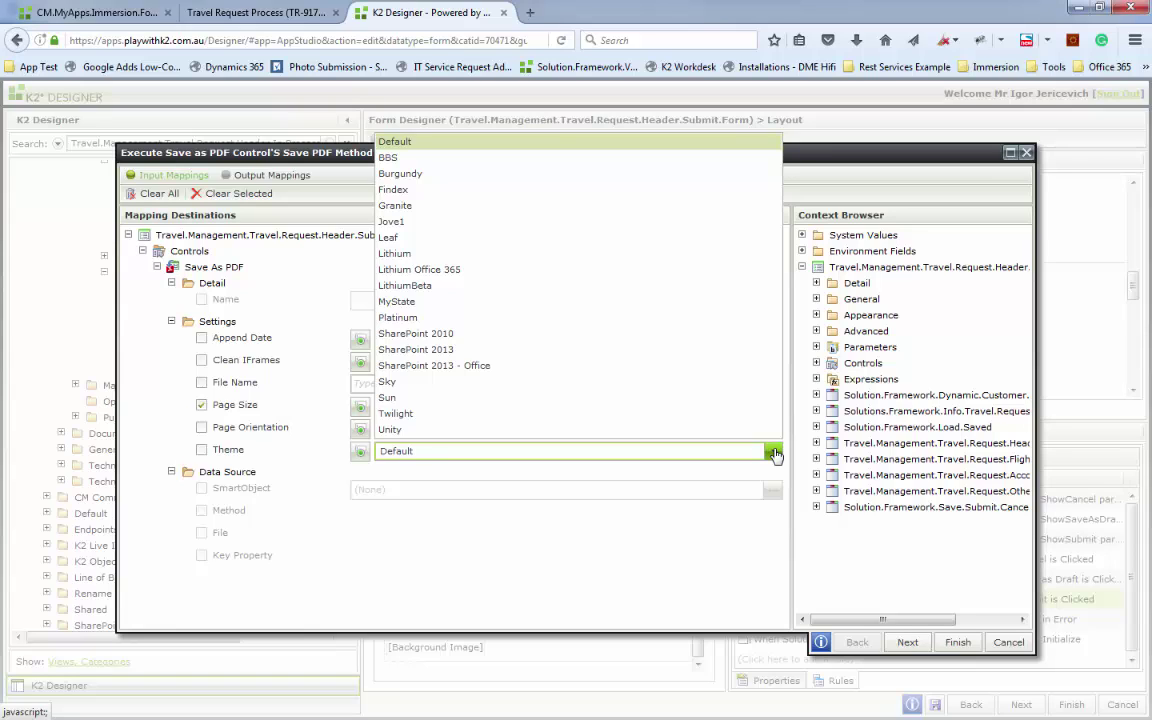
click(775, 455)
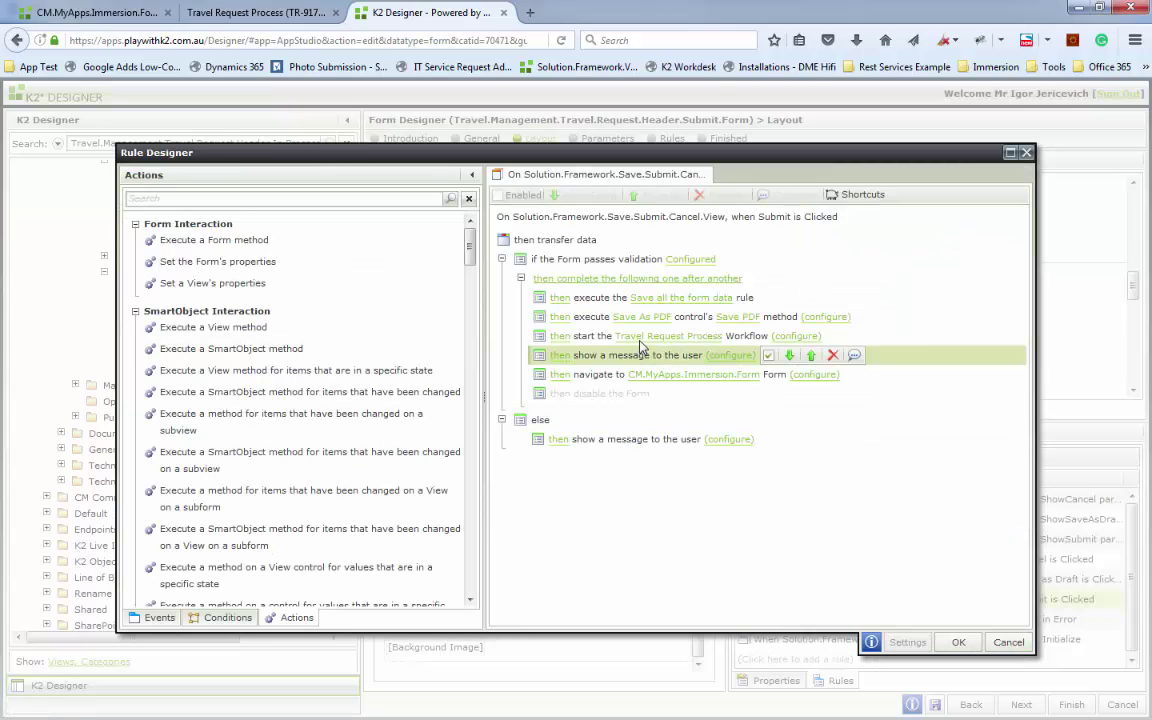
Step: Examine how the rule's Travel Request Process workflow start maps the PDF data field to the Save As PDF control, and discard the rule editing
click(794, 338)
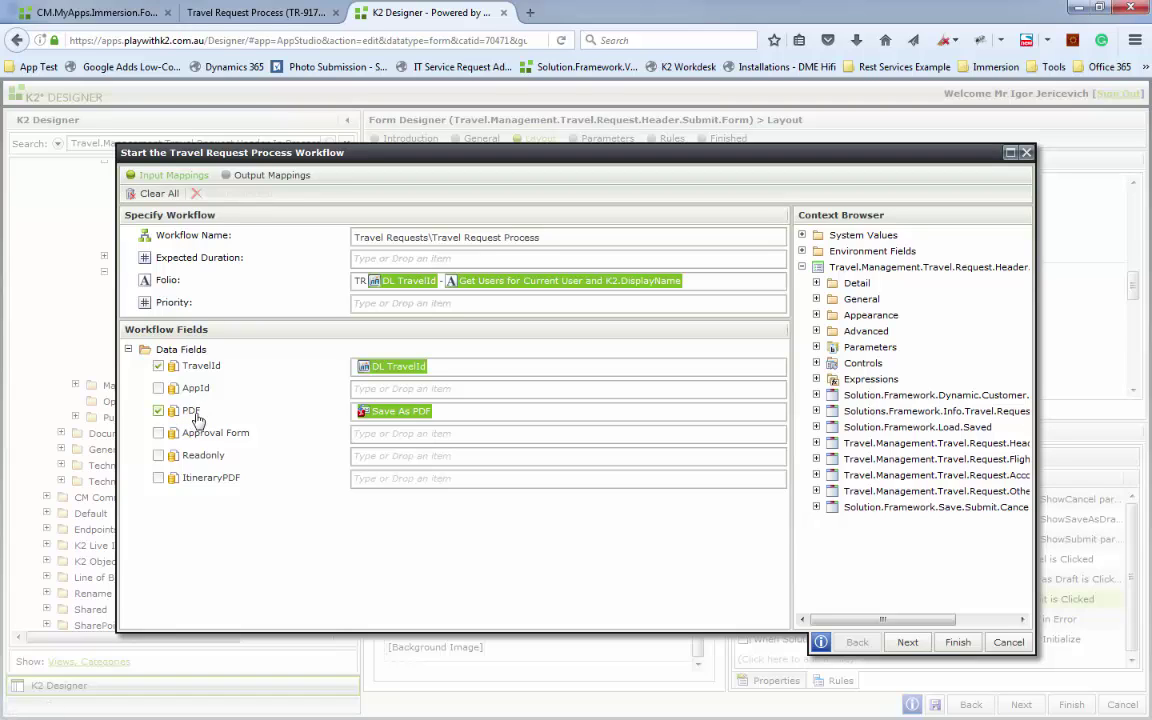
click(816, 363)
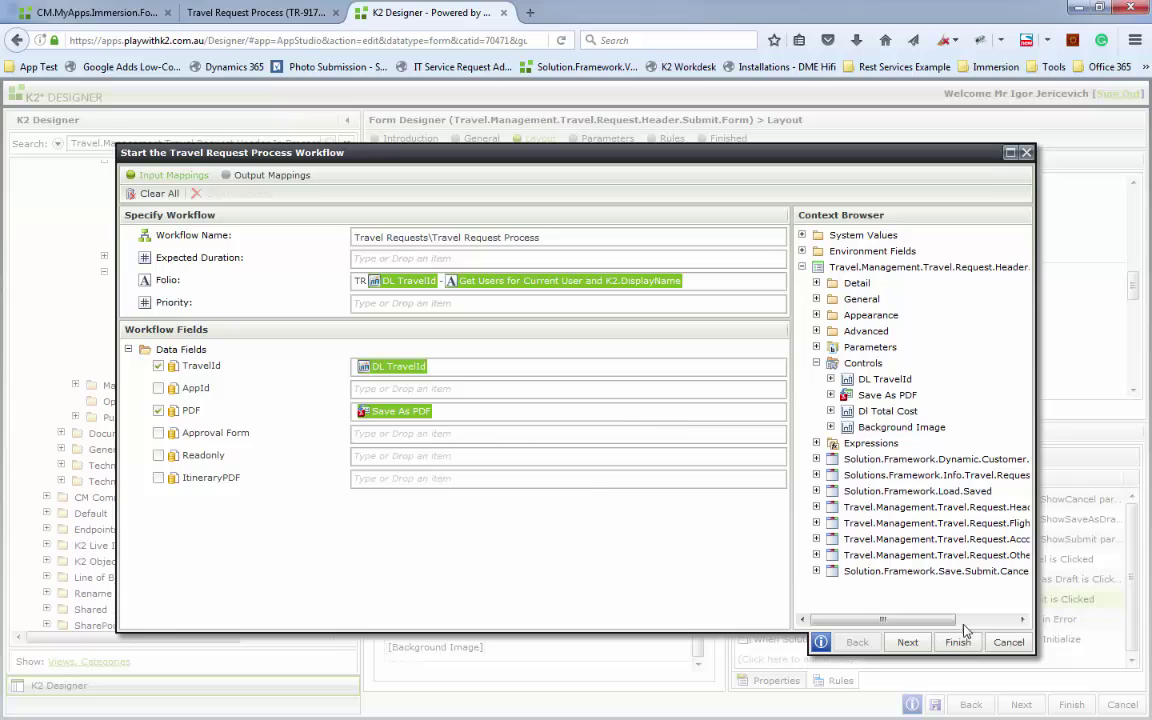
click(1008, 642)
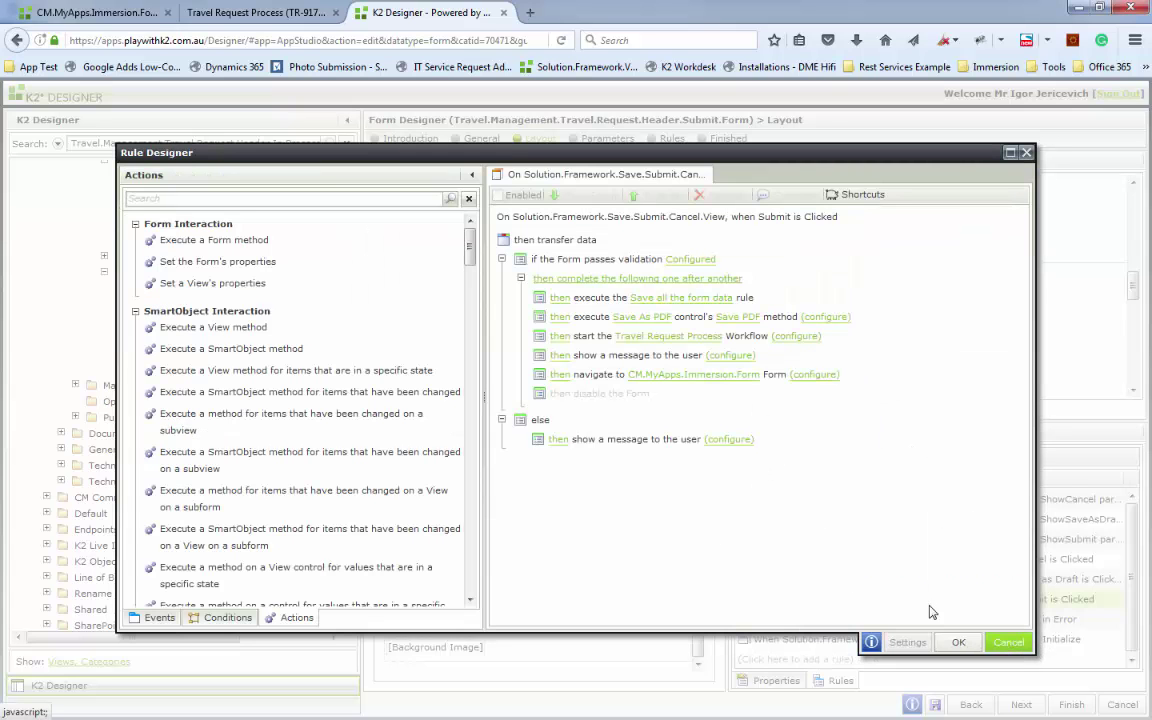
click(1010, 643)
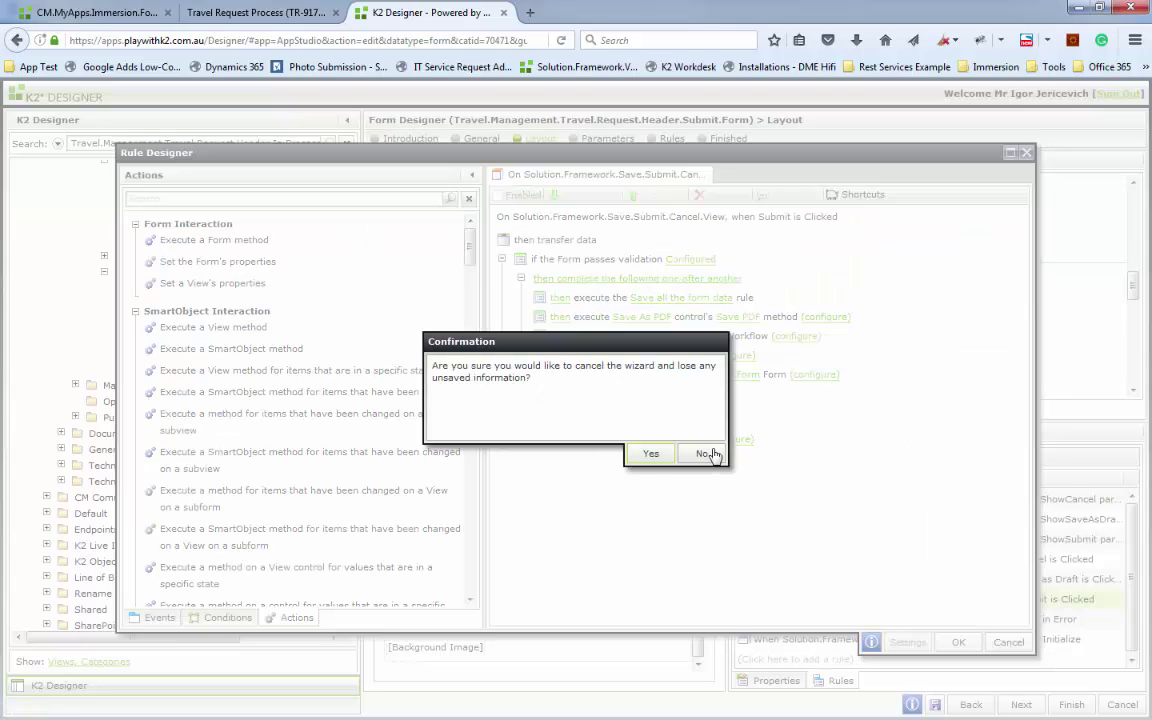
click(643, 455)
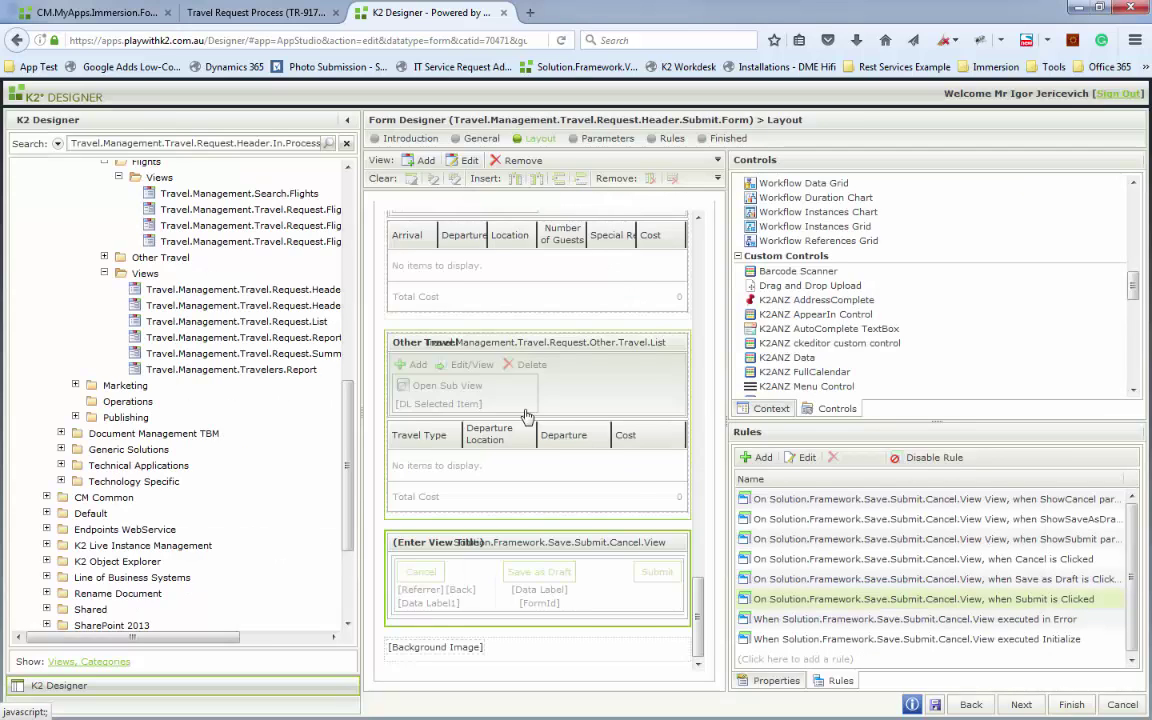
Step: Search the designer for "print", add the Solution.Framework.Print.Item view to the submit form above the travel request info view, and save the form
scroll(527, 415, up, 10)
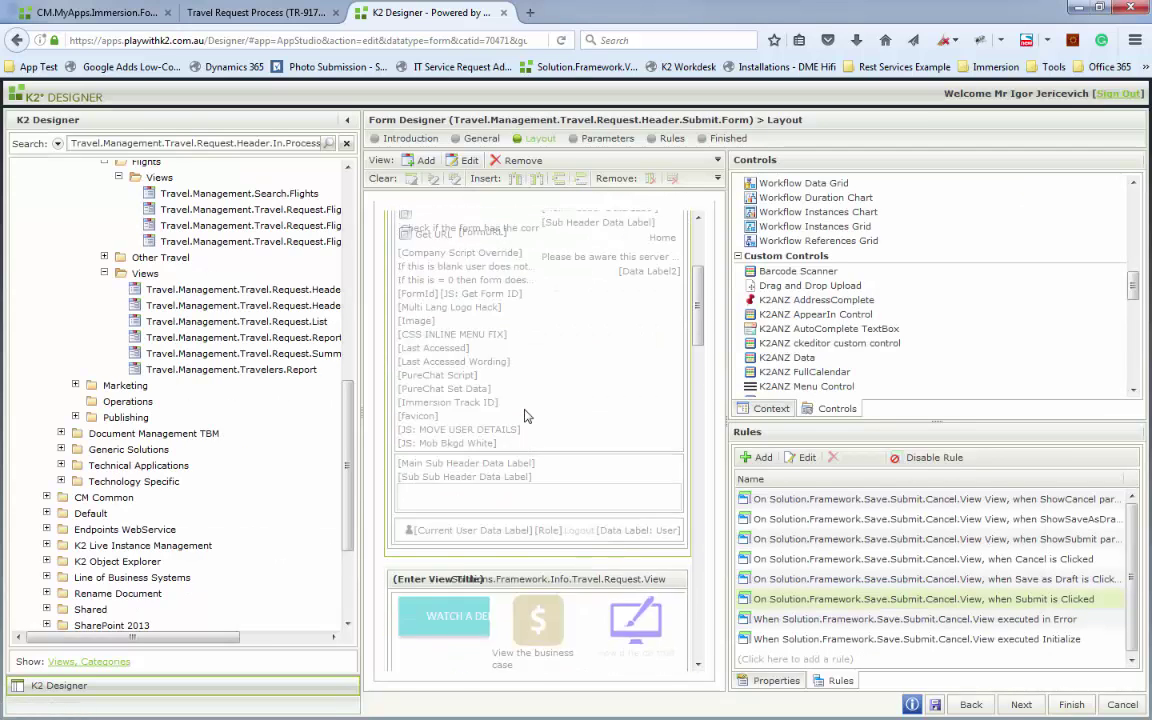
scroll(527, 415, up, 5)
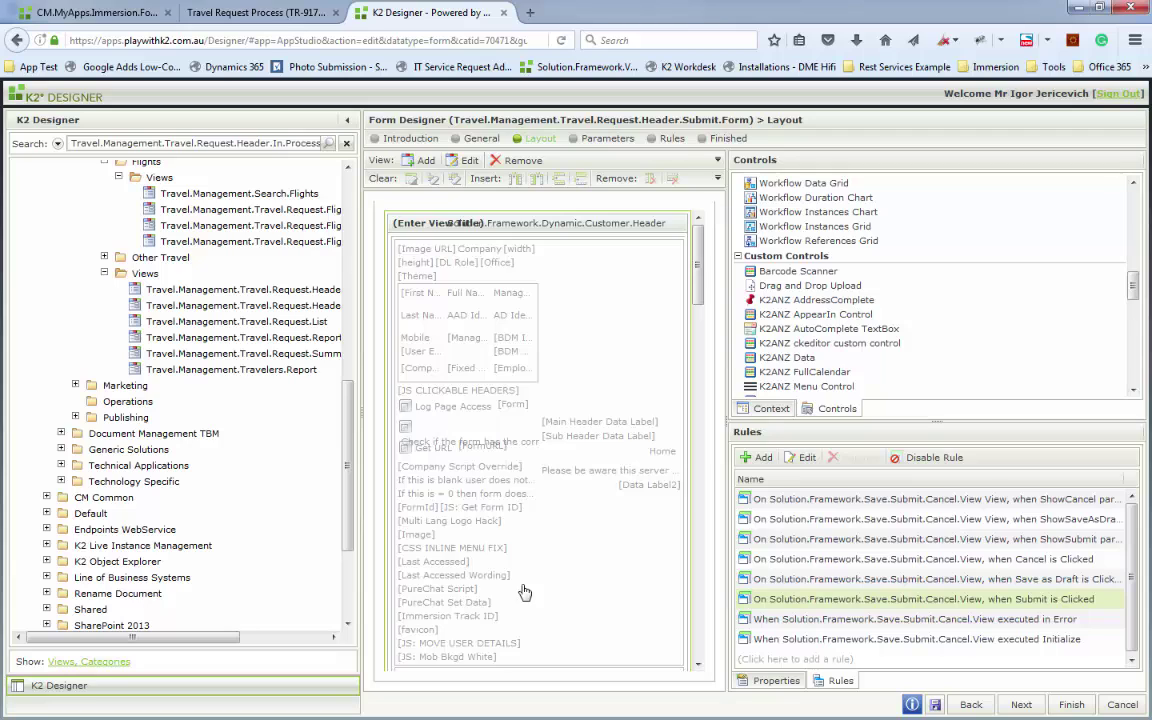
scroll(524, 592, down, 5)
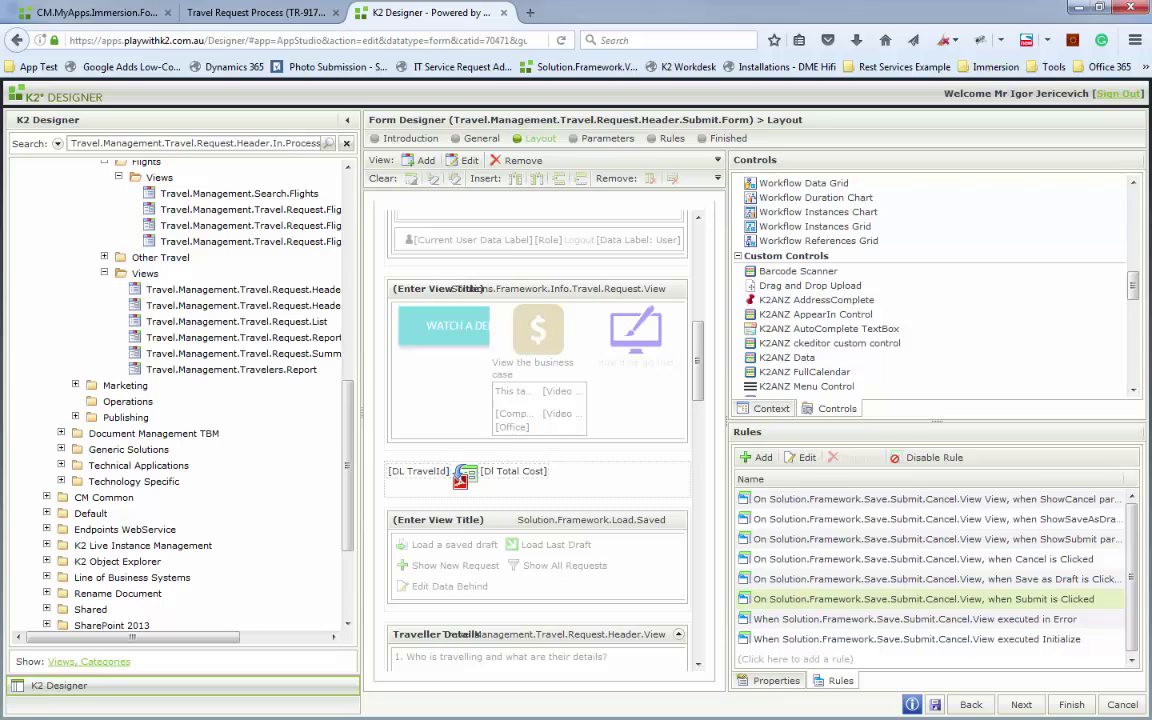
click(133, 143)
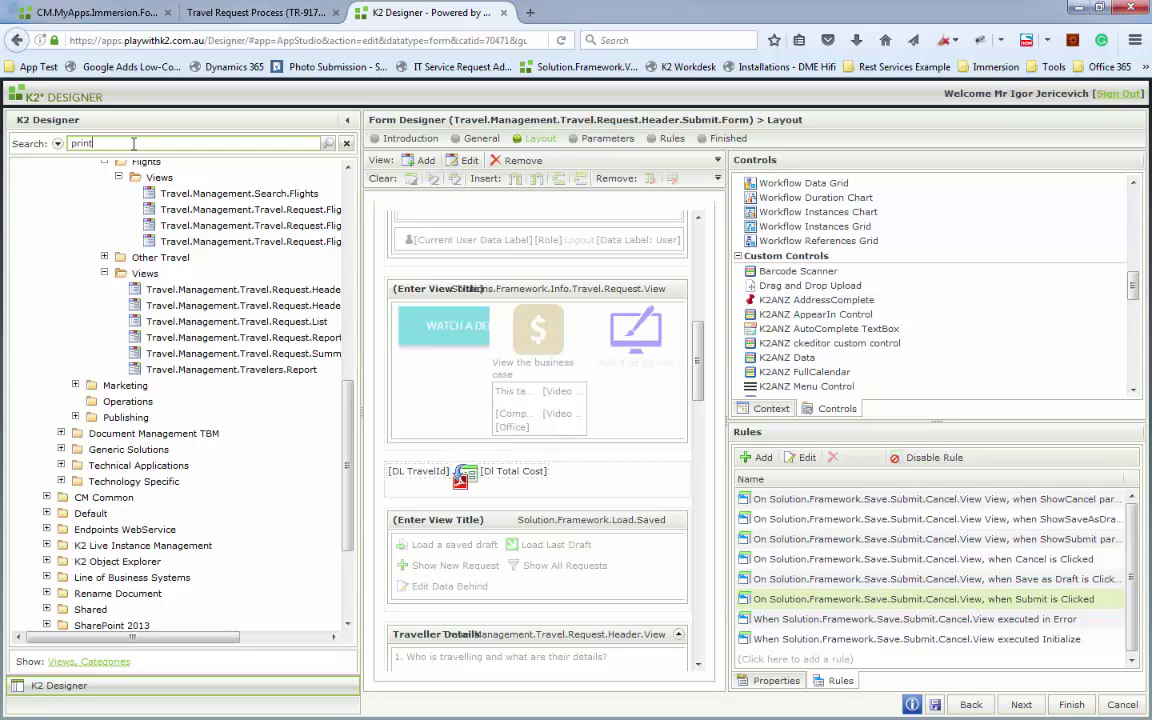
key(Return)
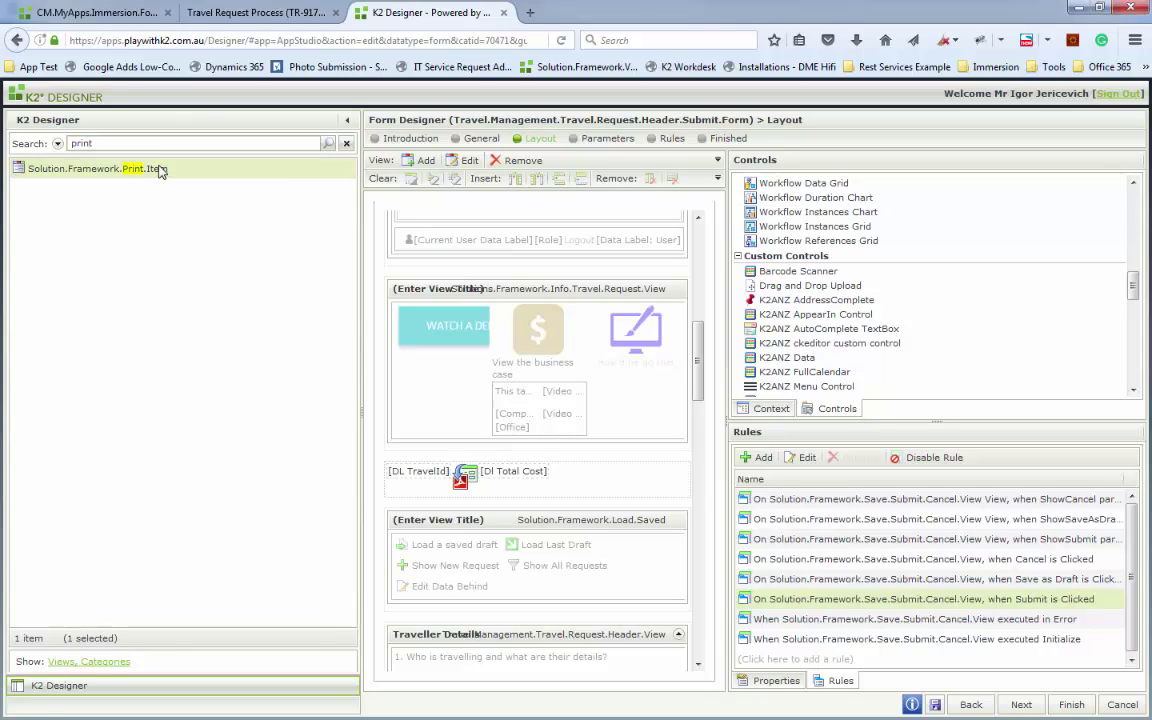
right_click(160, 170)
click(226, 355)
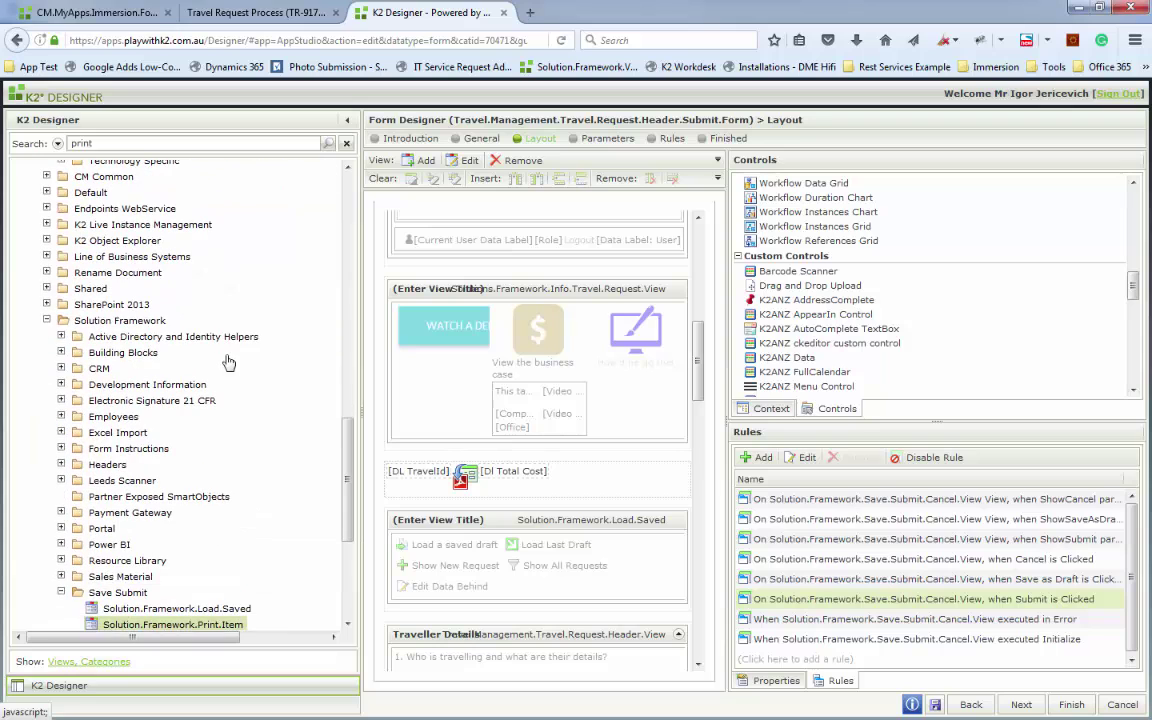
drag(250, 610, 420, 330)
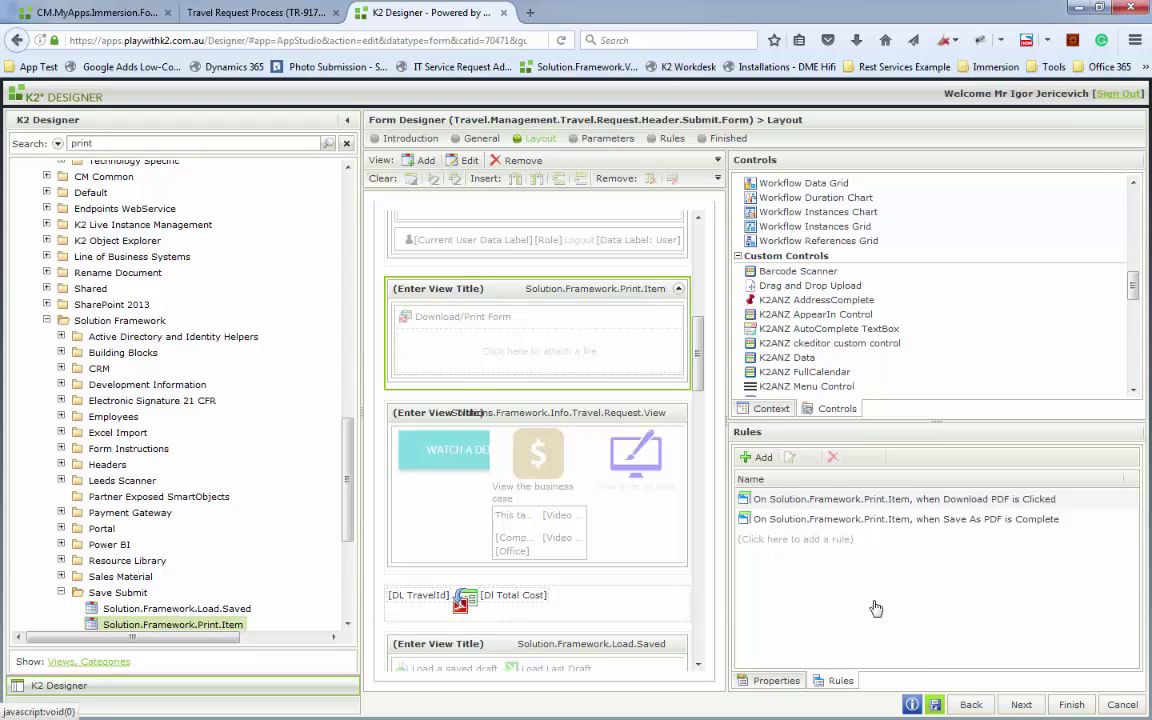
click(590, 300)
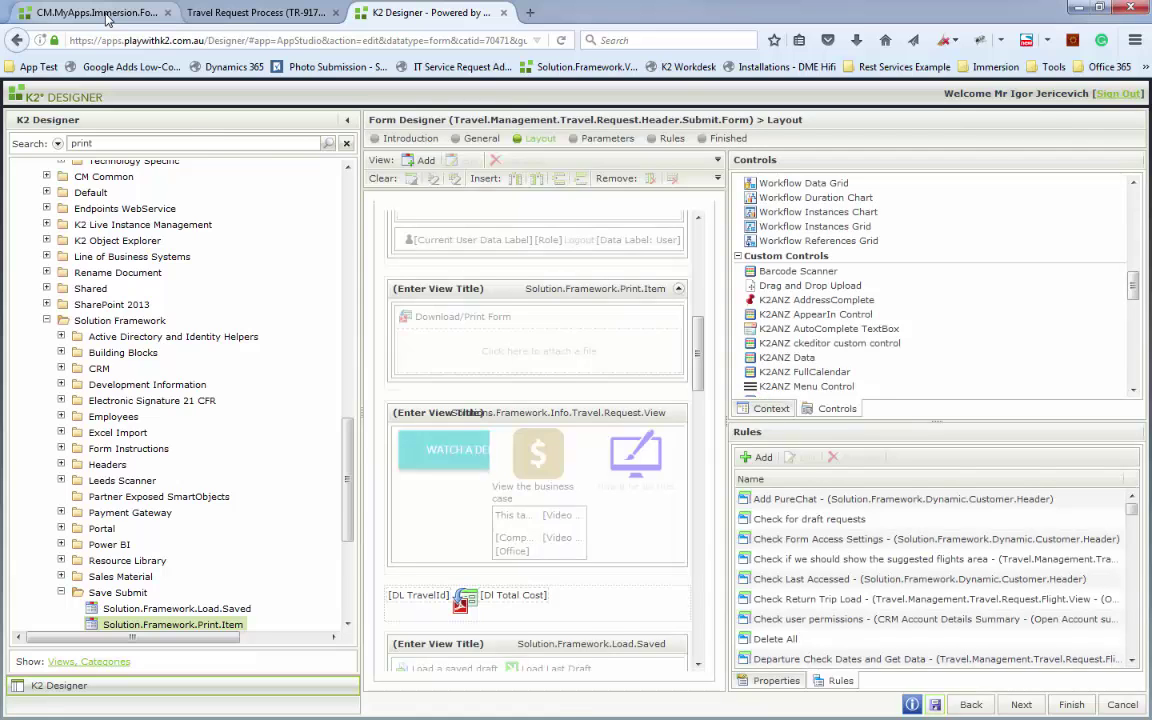
Step: Return to the My Apps page, open the Travel Request app and generate a PDF of the form with Download/Print Form
click(100, 13)
click(1068, 136)
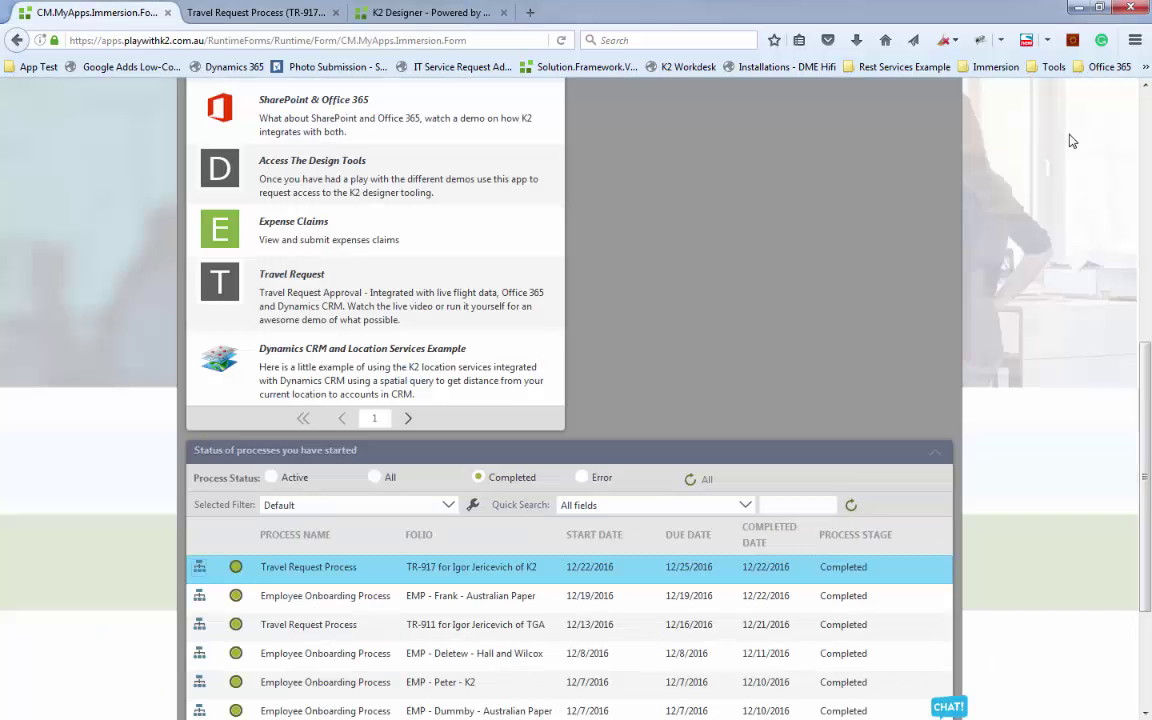
scroll(301, 303, up, 3)
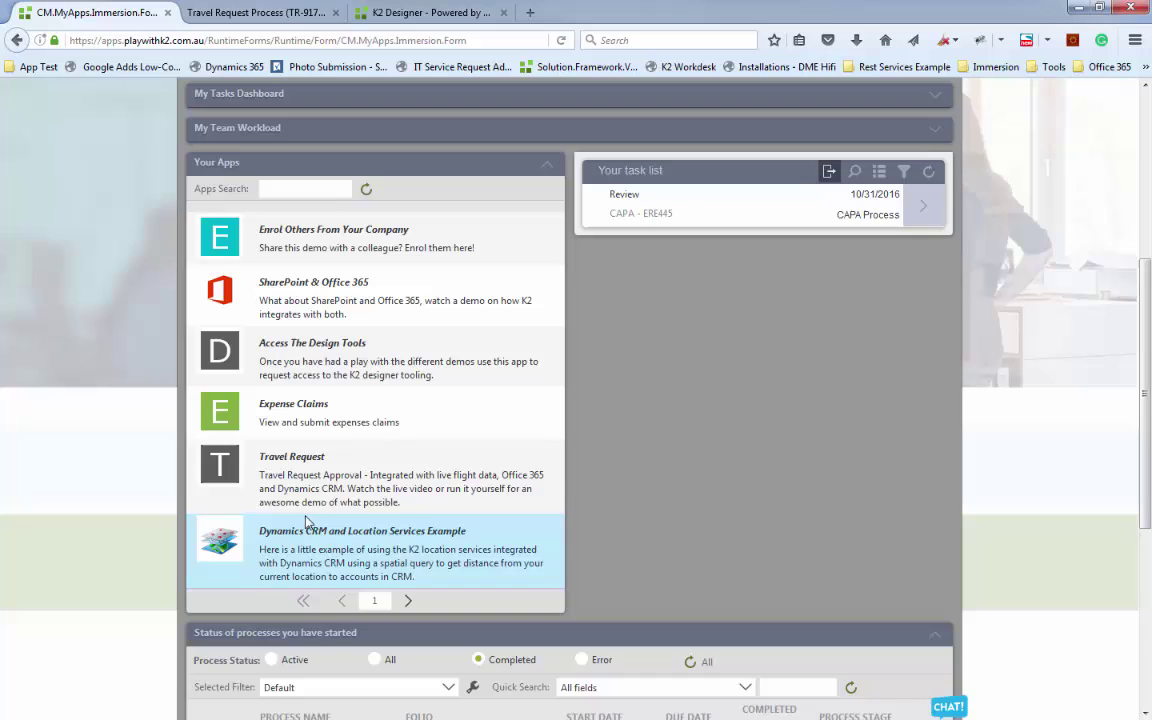
click(295, 468)
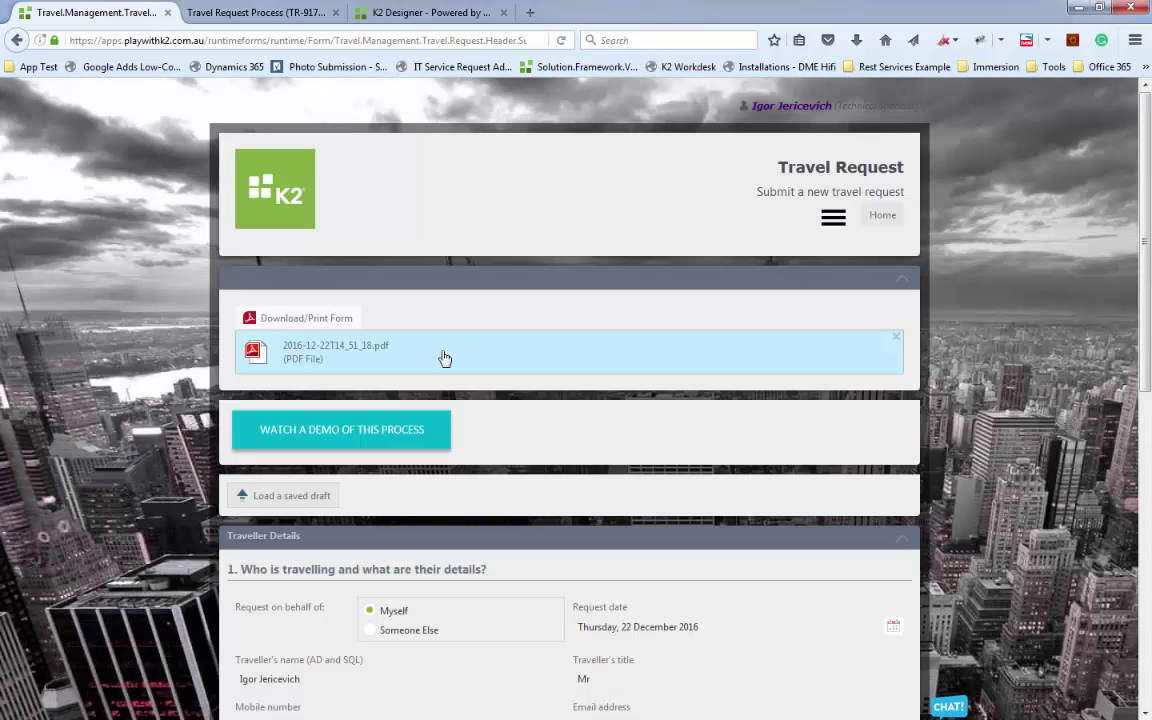
Step: Open the generated PDF in Adobe Acrobat Reader, review the captured form content and close the reader
click(350, 348)
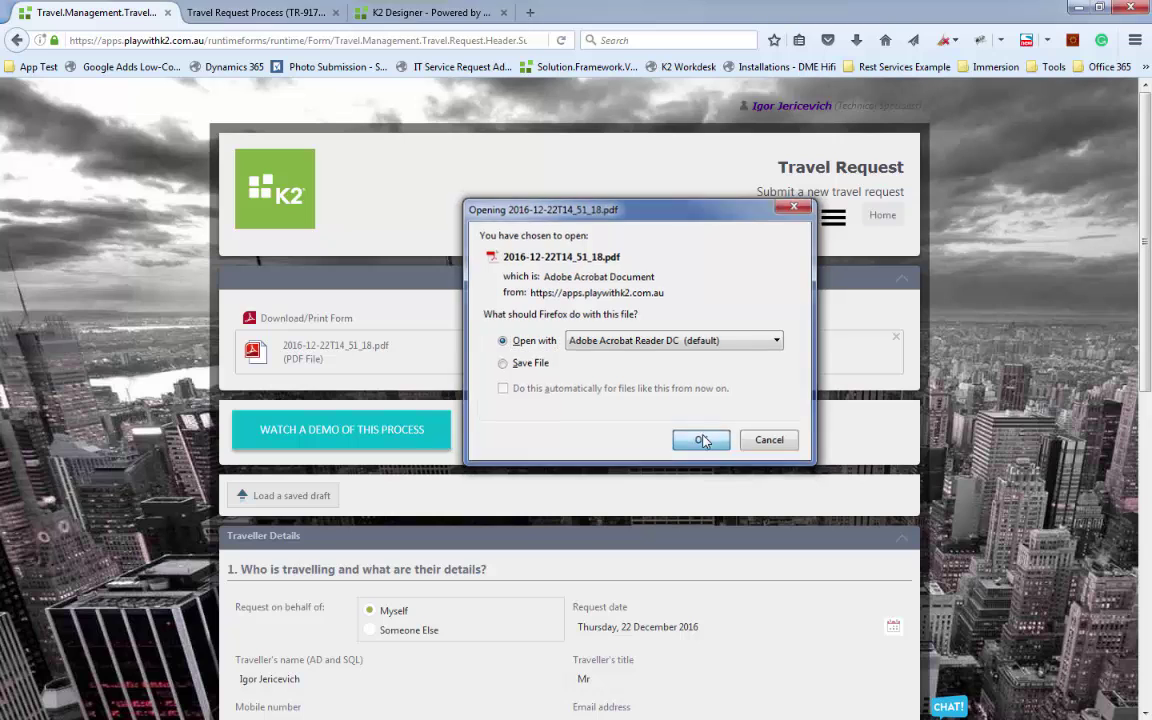
click(700, 440)
scroll(598, 470, down, 5)
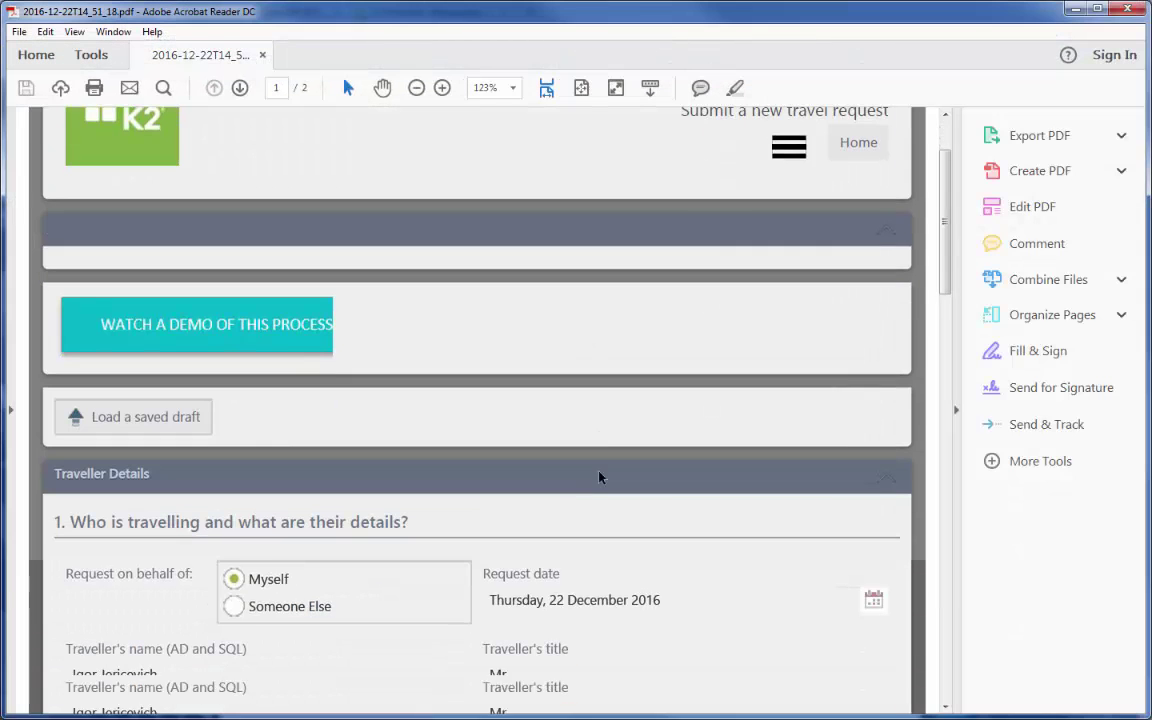
scroll(589, 474, down, 2)
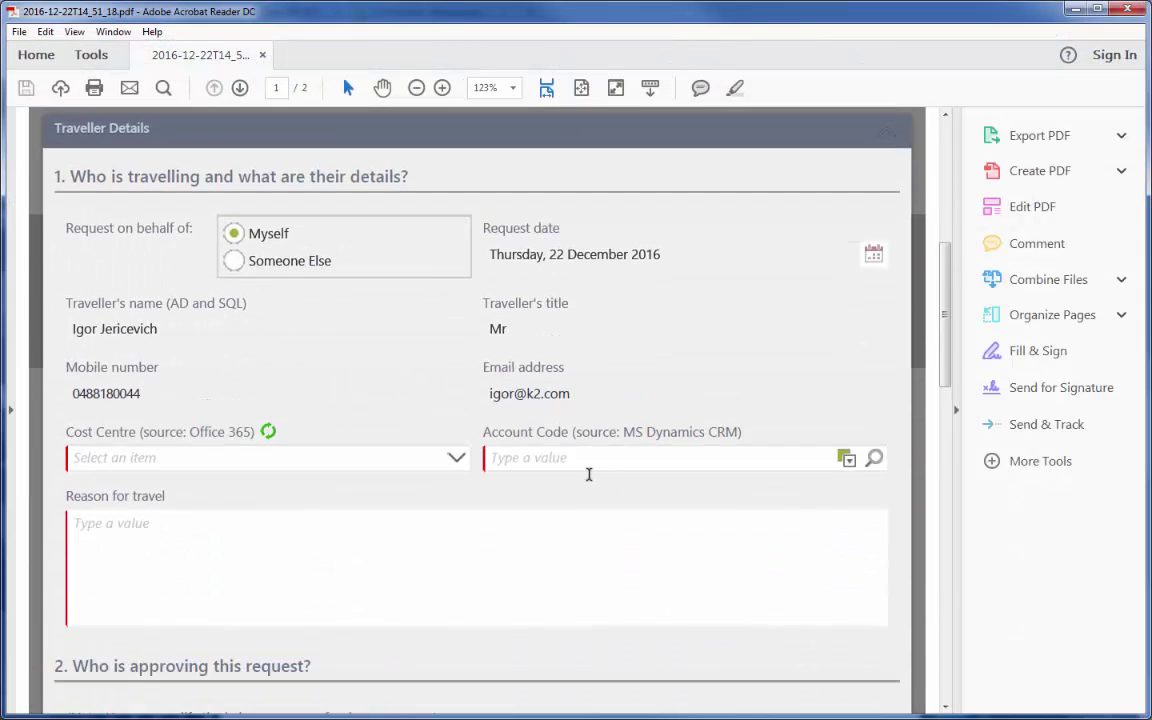
scroll(589, 474, up, 7)
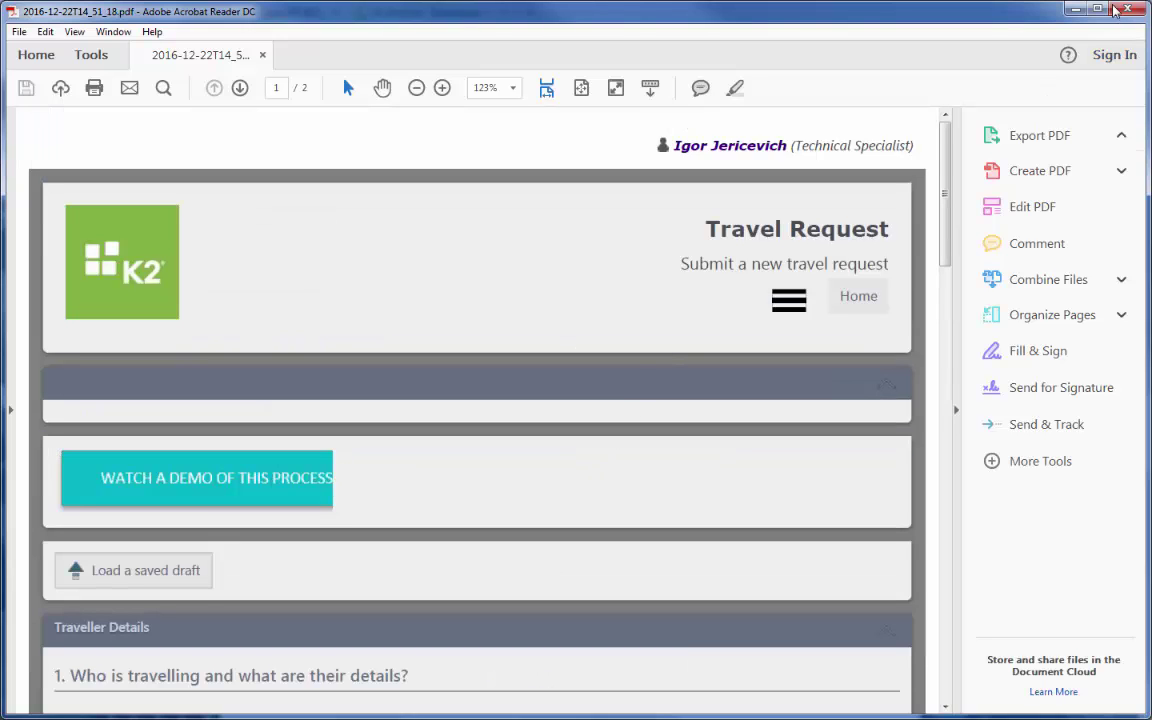
click(1126, 9)
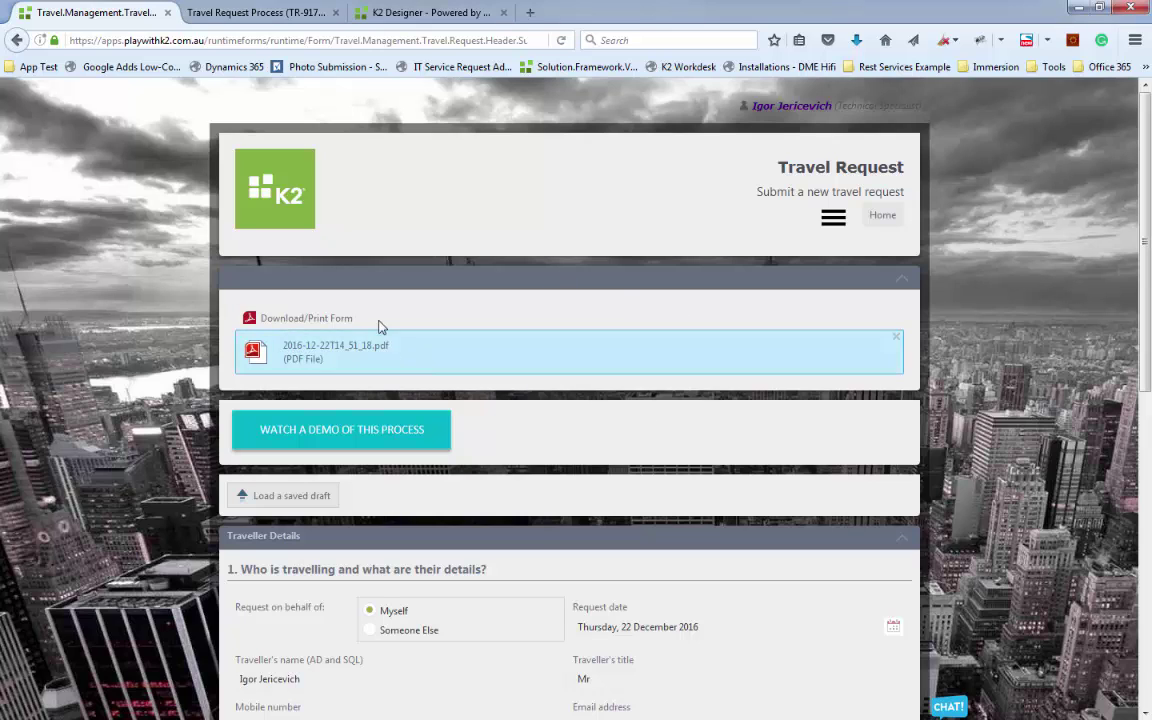
Step: Remove the generated PDF from the file attachment and collapse the Download/Print Form section
click(896, 336)
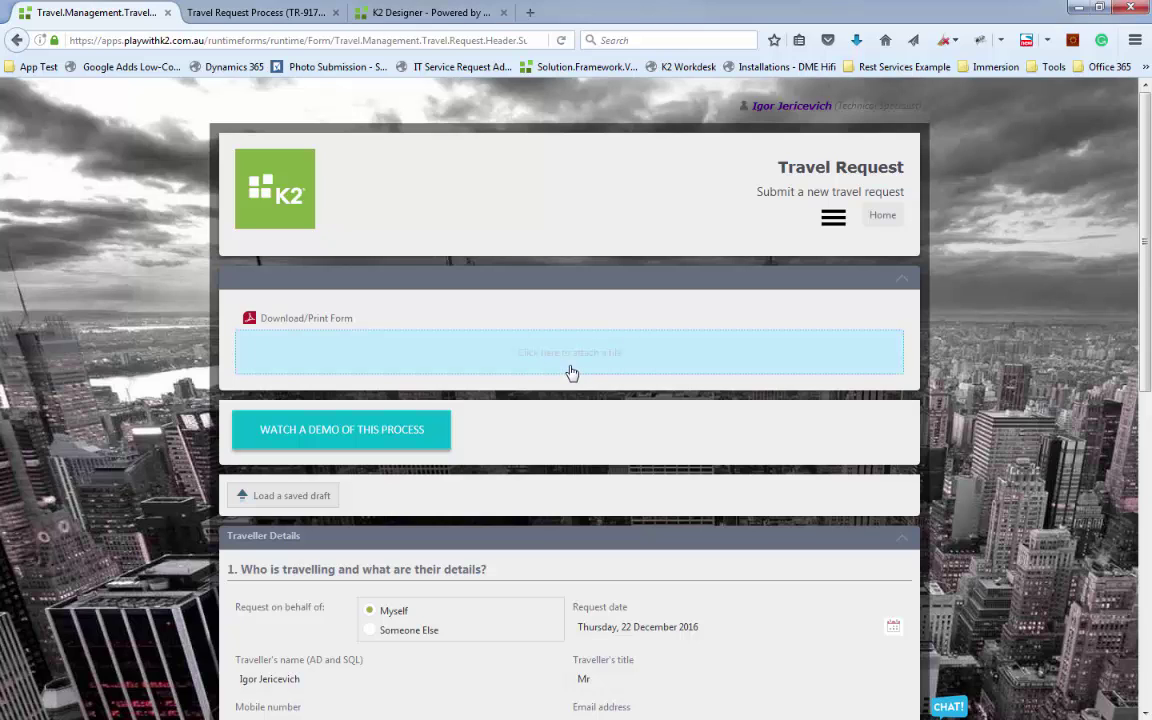
click(903, 278)
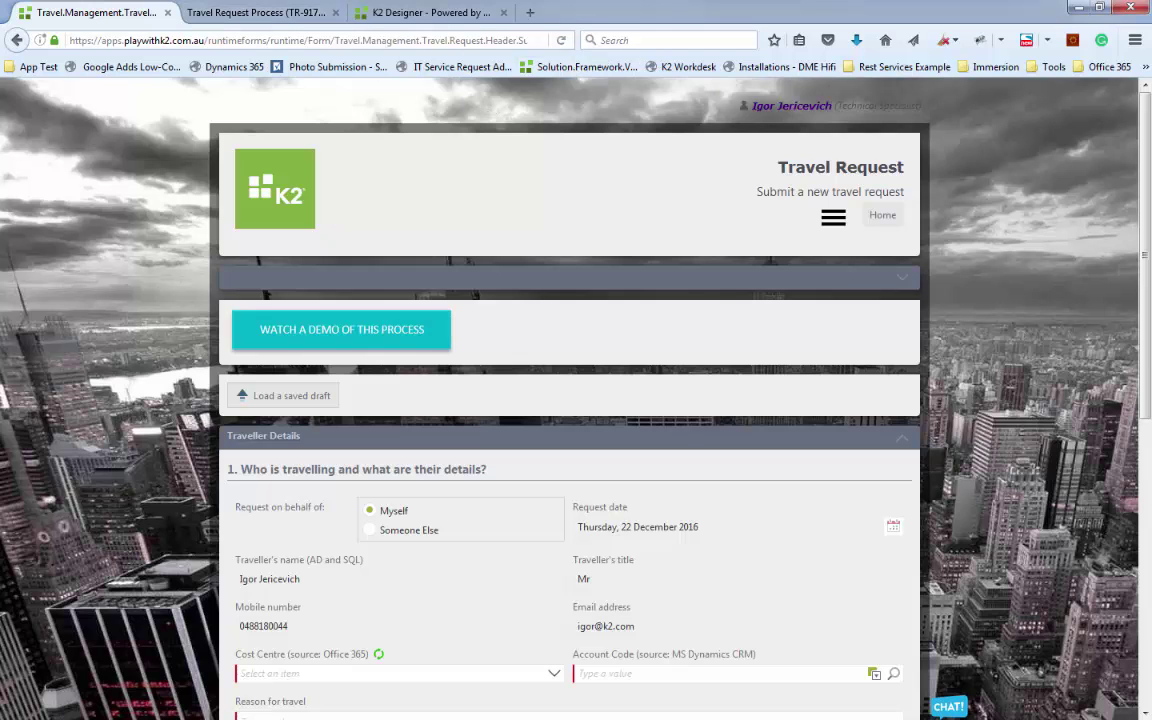
Step: Switch to K2 Studio, open the Send email event in the Feedback activity and review the PDF attachment in its e-mail settings
key(alt+Tab)
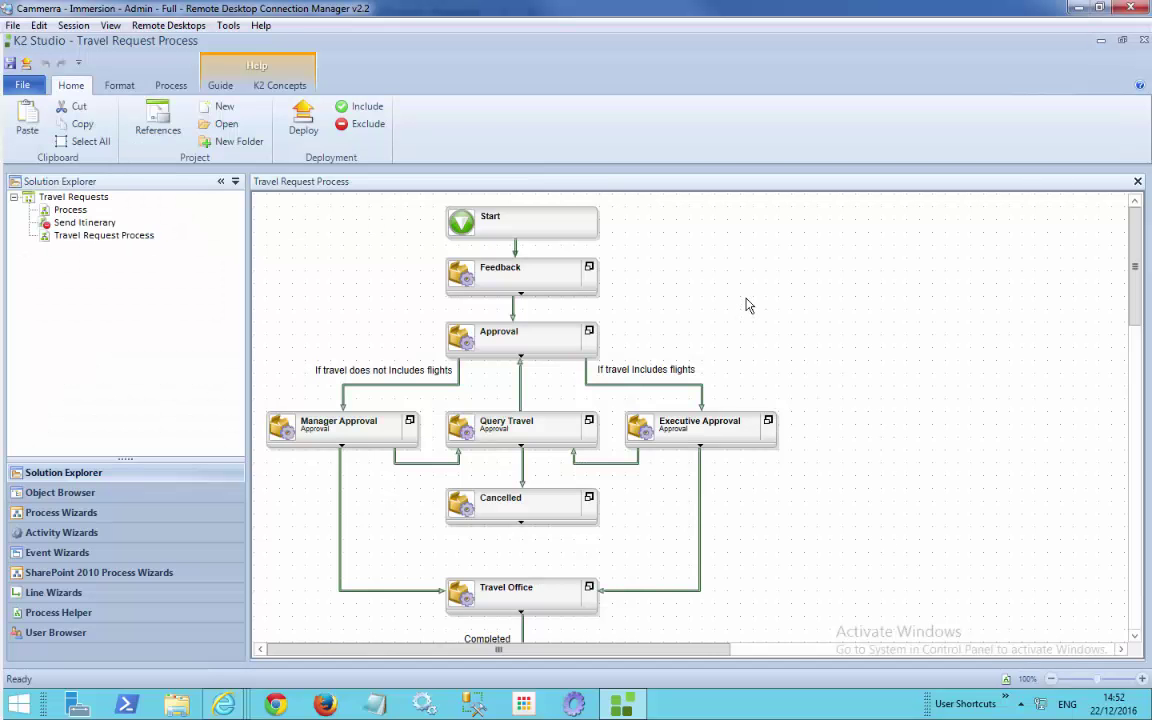
click(522, 294)
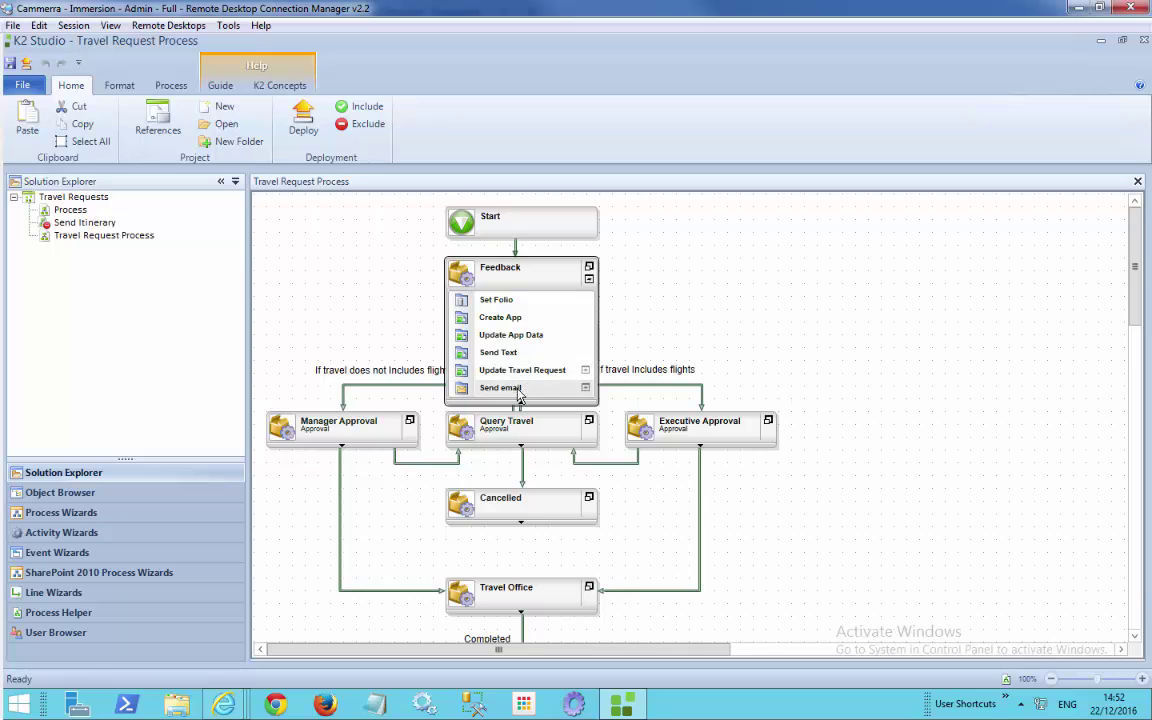
click(587, 388)
click(688, 505)
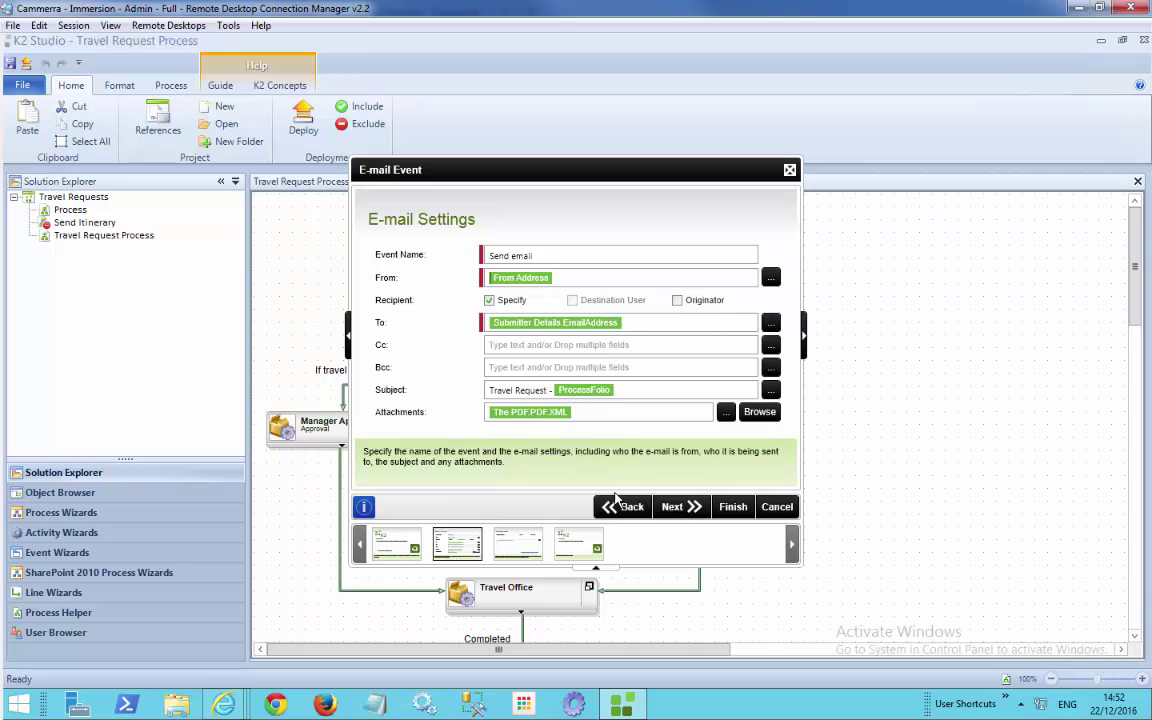
click(555, 413)
click(744, 448)
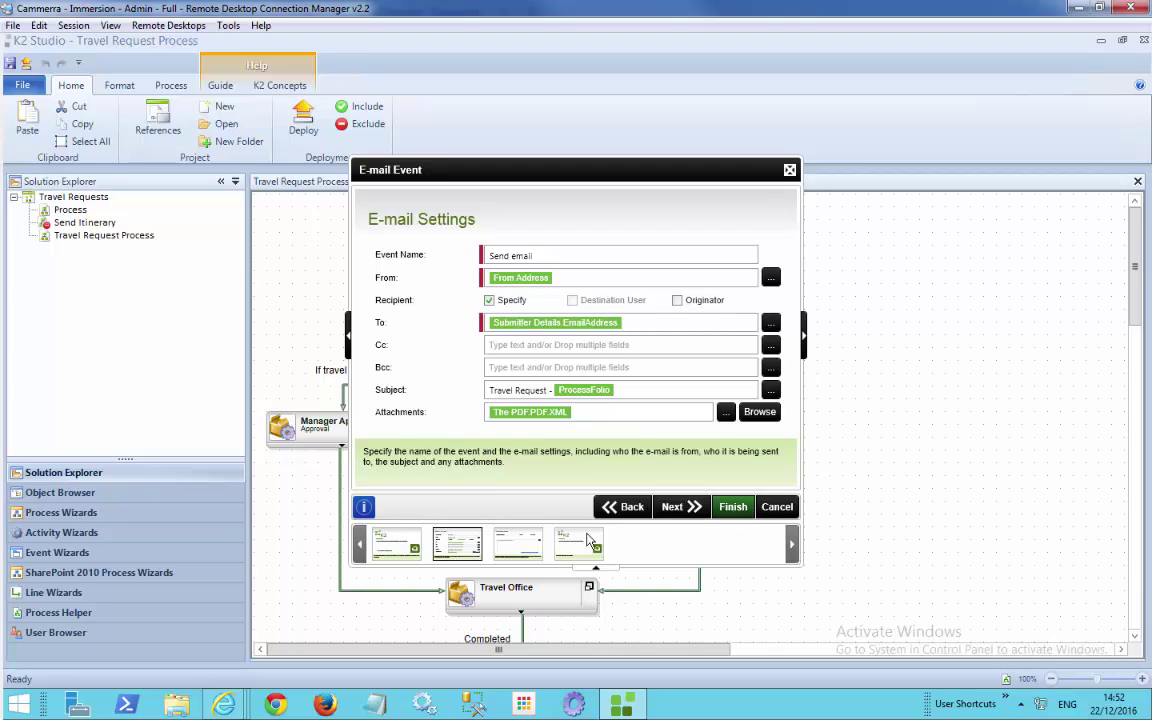
Step: Review the line about the attached PDF in the message body, finish the e-mail wizard and collapse the Feedback activity
click(678, 507)
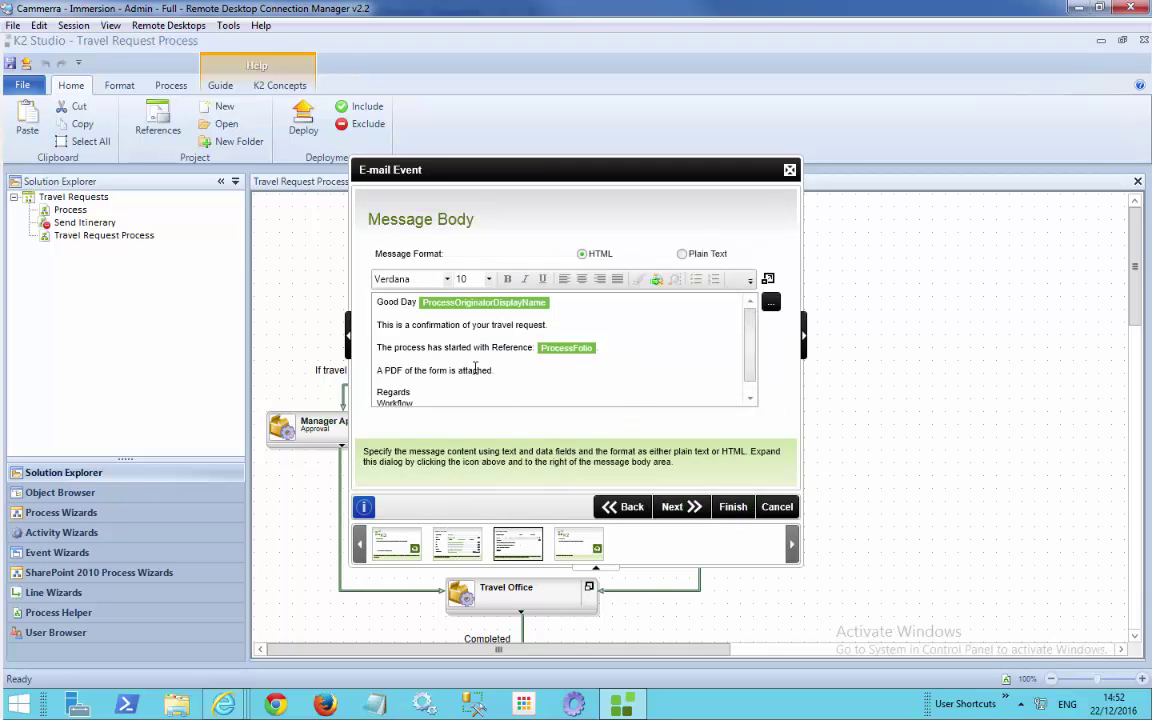
drag(386, 370, 487, 371)
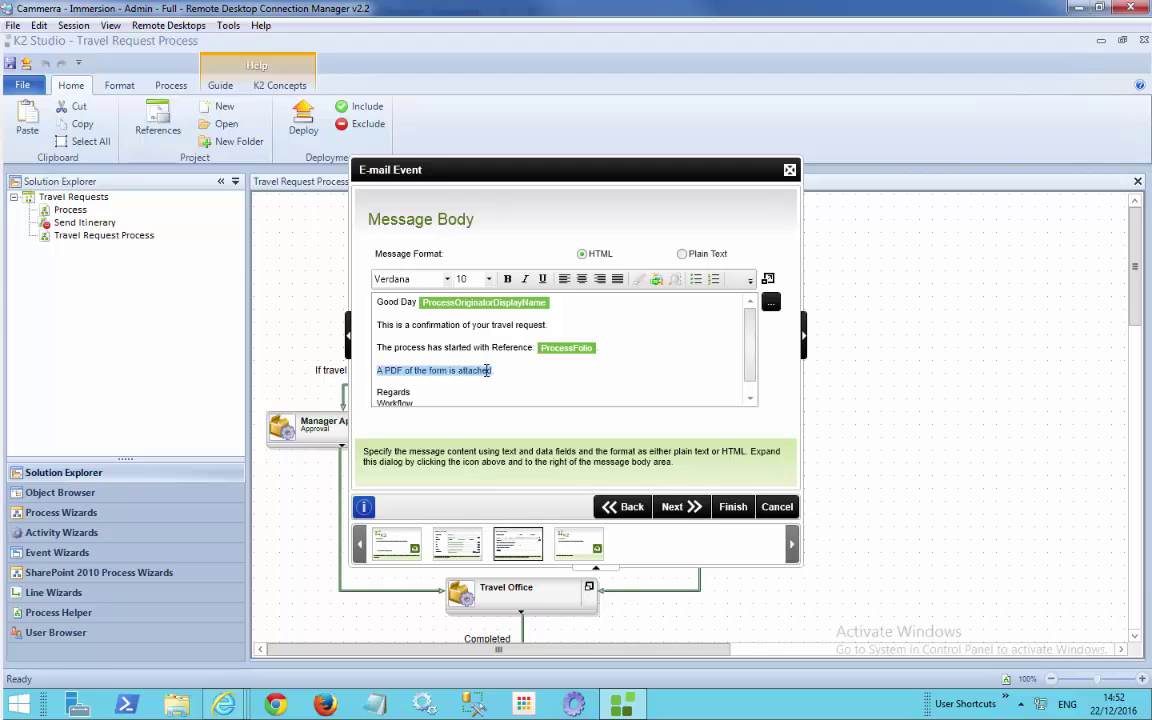
click(733, 507)
click(521, 404)
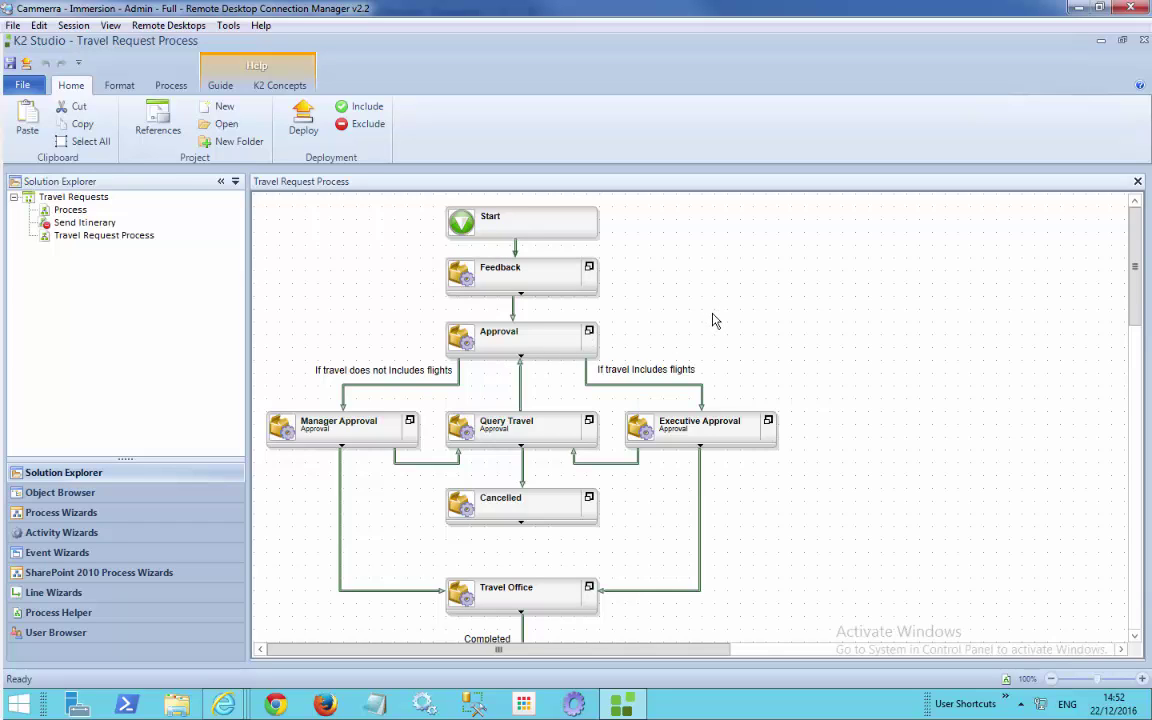
Step: Open the Generate Itinerary event in the Completed activity and review its SmartObject method, continuing to the input mapping
scroll(714, 322, down, 1)
scroll(714, 322, down, 1)
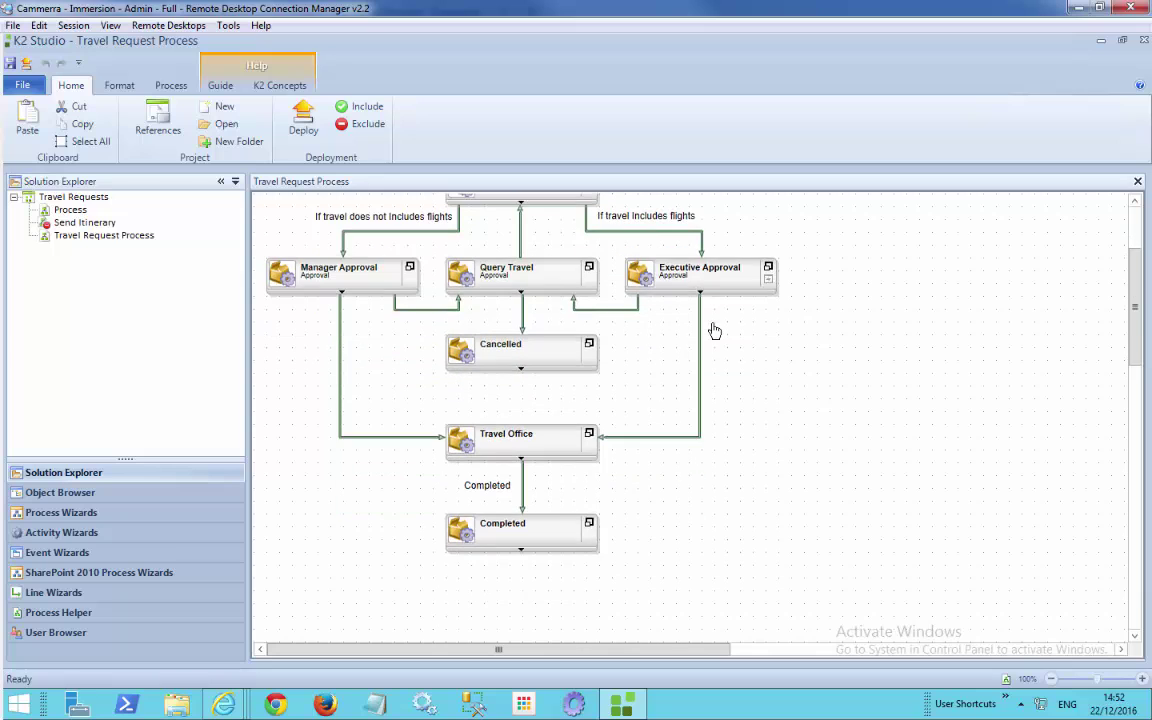
click(518, 549)
scroll(656, 571, down, 1)
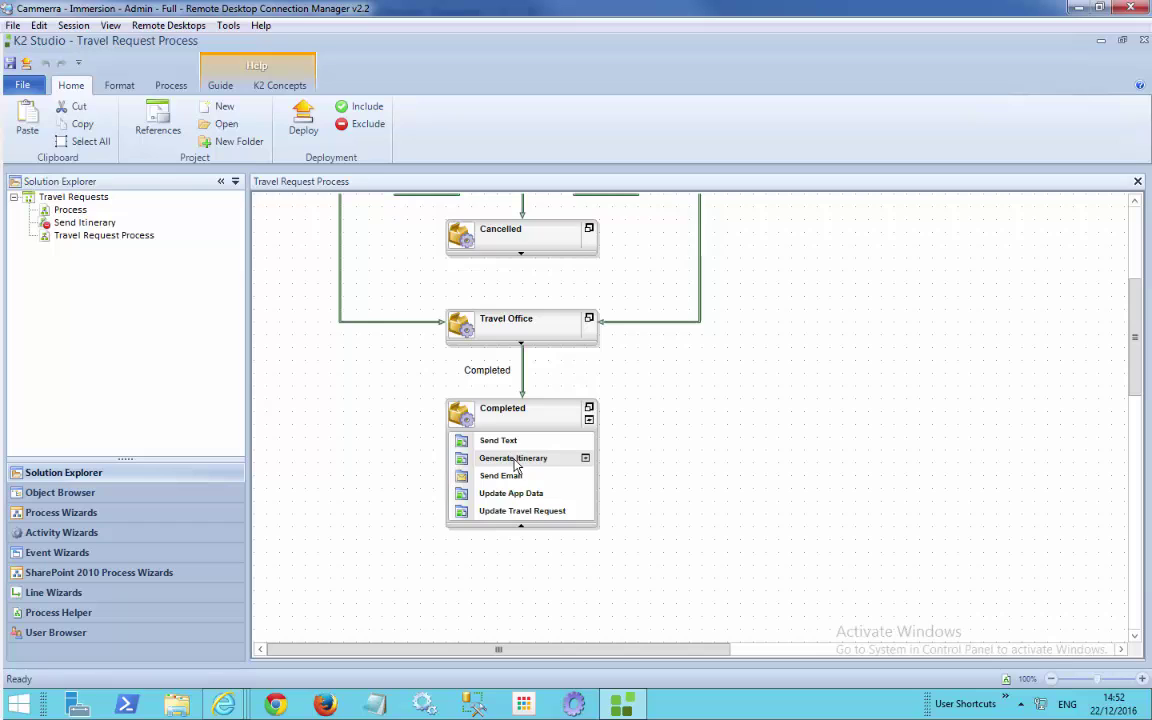
double_click(587, 462)
click(675, 506)
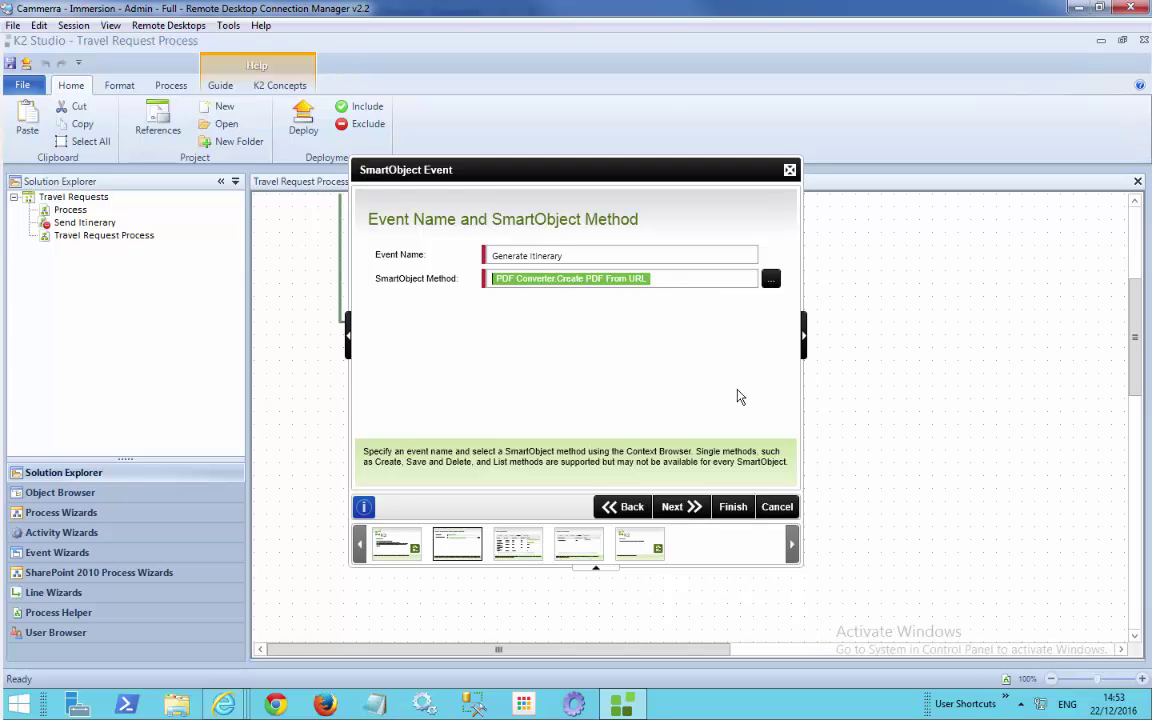
click(678, 507)
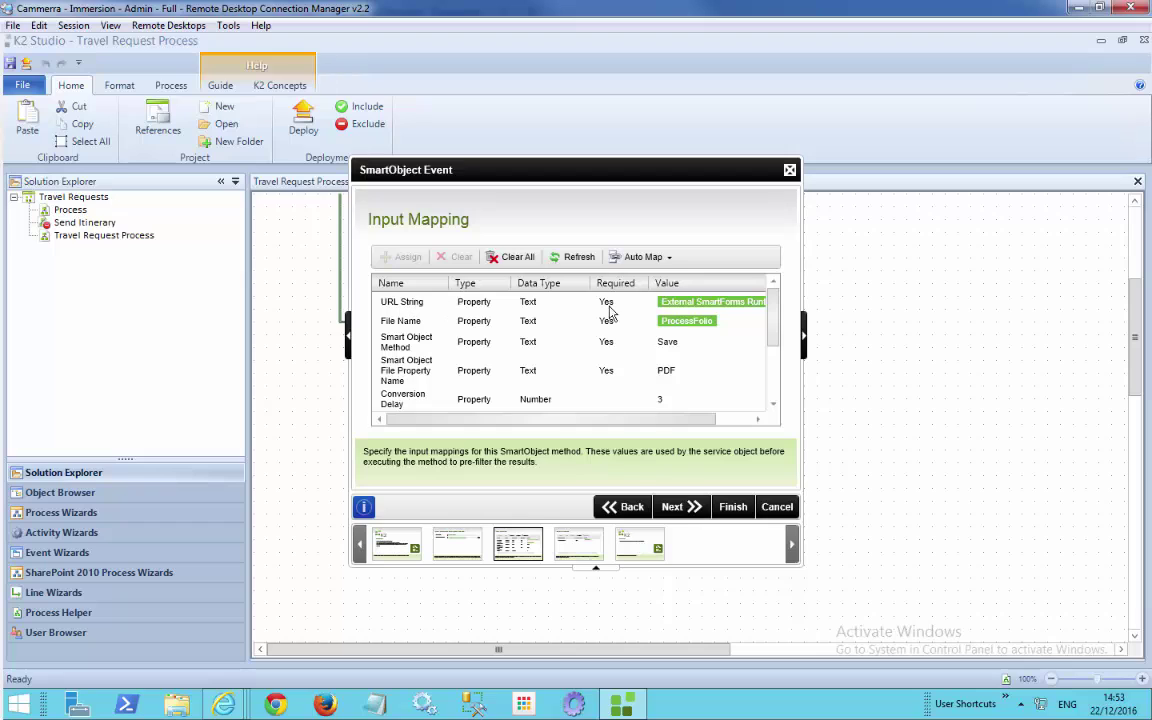
Step: Inspect the URL String mapping, including its environment field, itinerary form name and TravelId parameter, and close it without changes
double_click(697, 298)
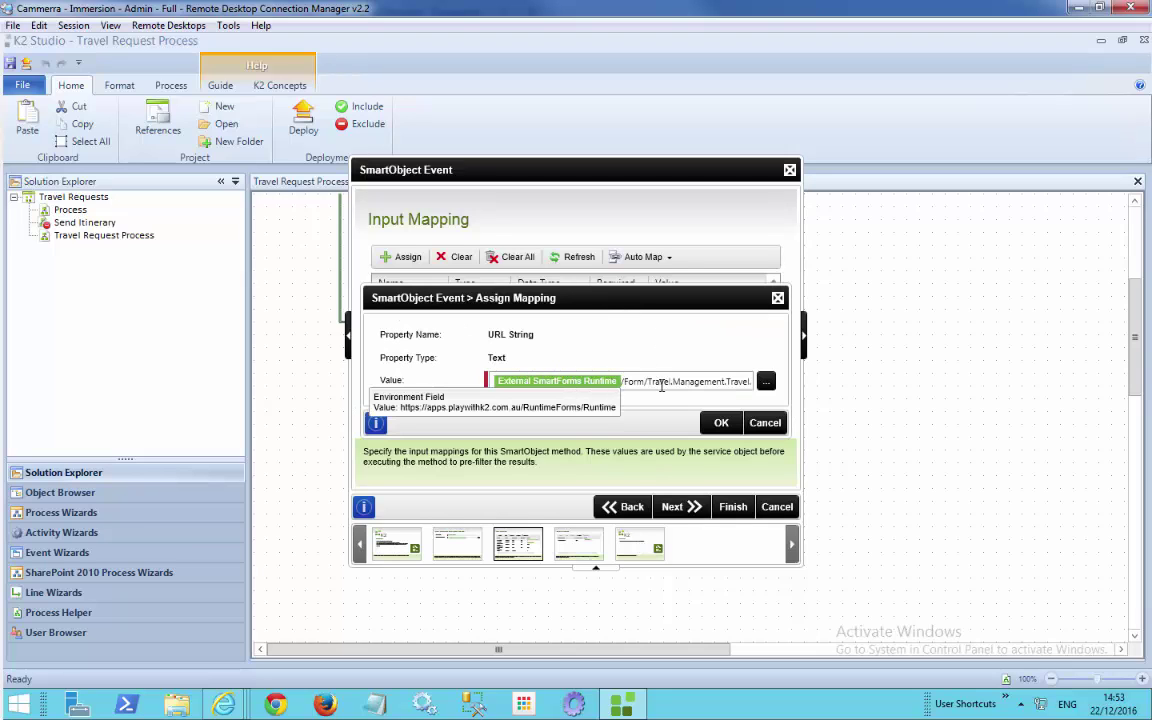
drag(661, 385, 789, 391)
drag(705, 383, 656, 381)
click(576, 384)
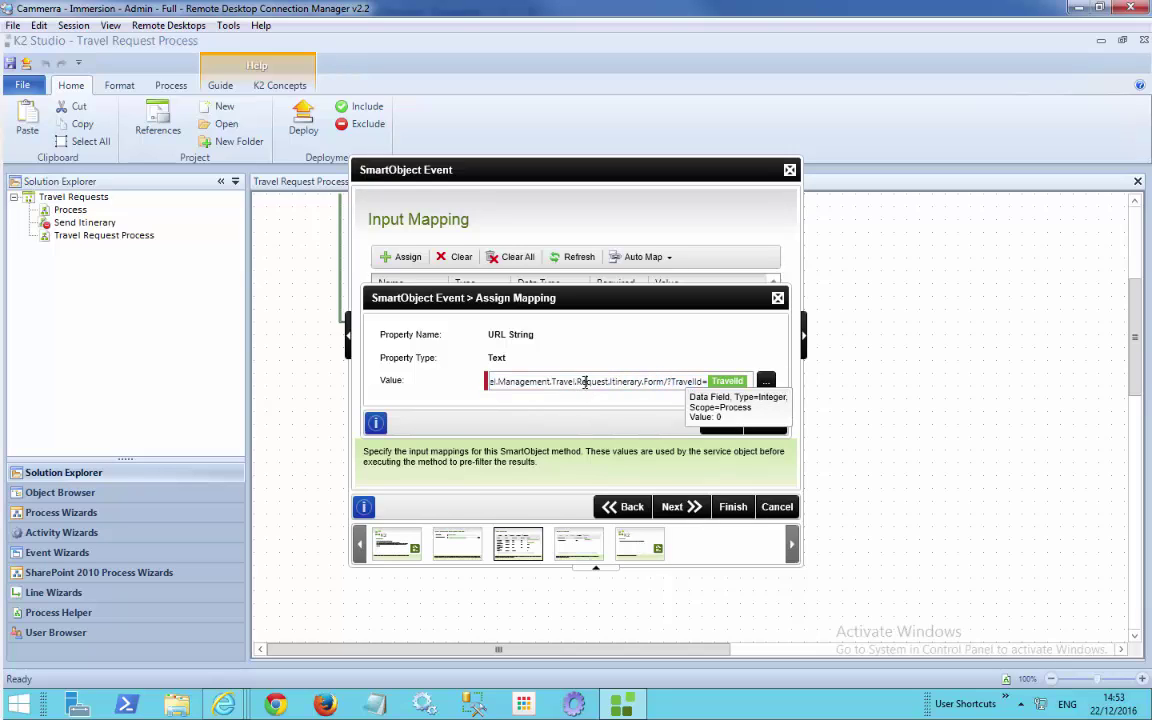
drag(576, 383, 703, 382)
click(684, 383)
click(600, 381)
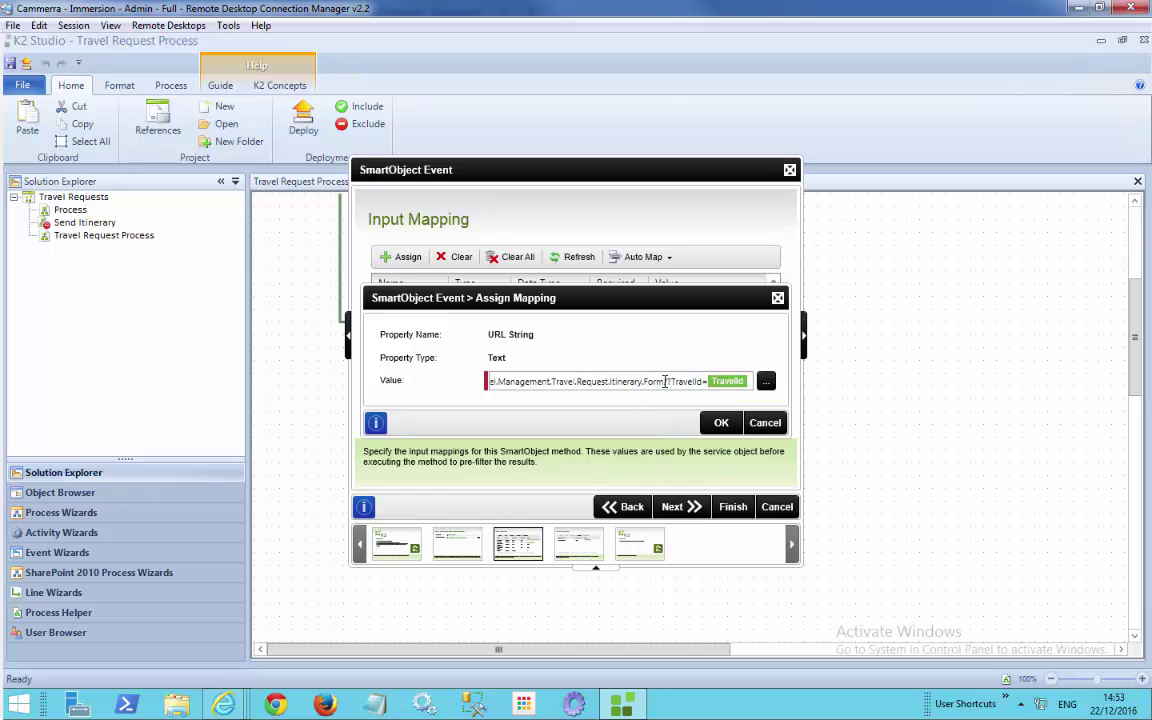
drag(665, 381, 592, 437)
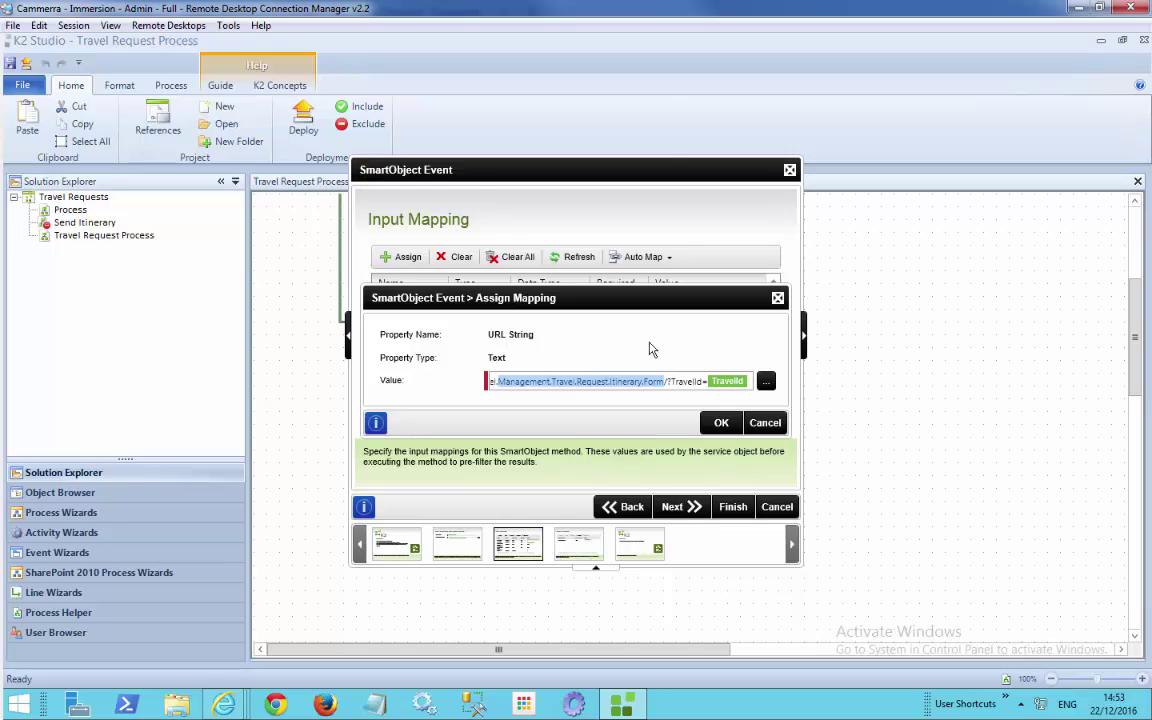
click(765, 422)
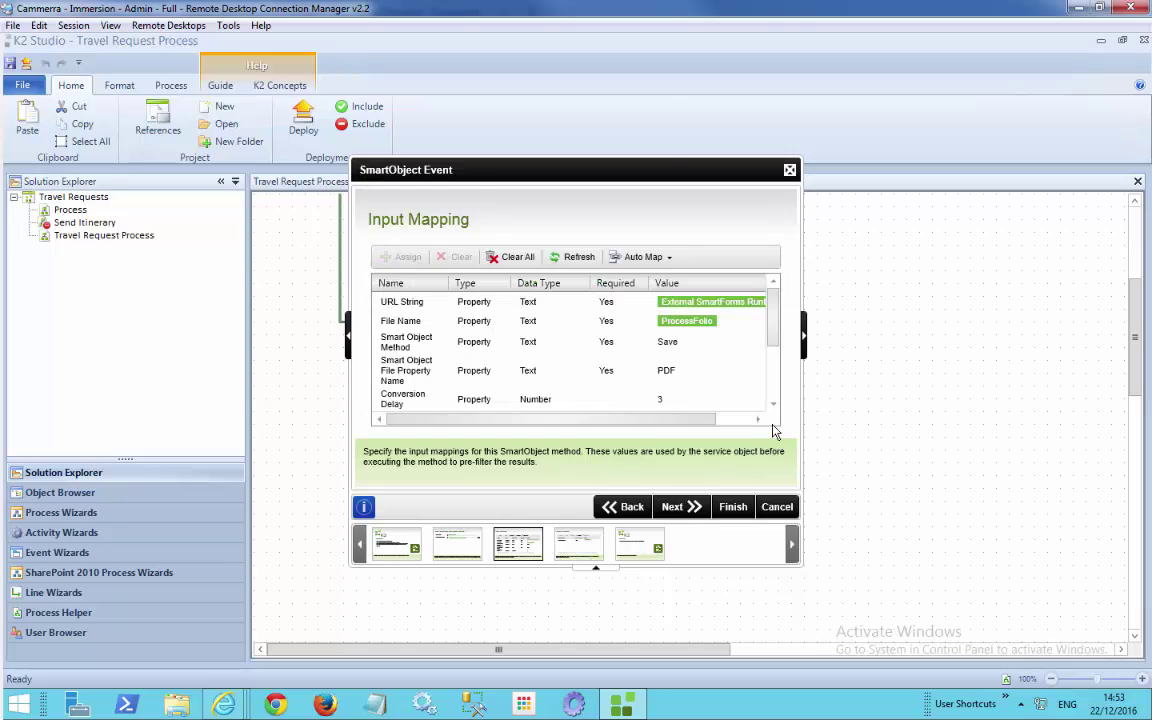
Step: Sort the input mappings by name and examine the file name, SmartObject, conversion delay, page orientation and page size values
click(478, 322)
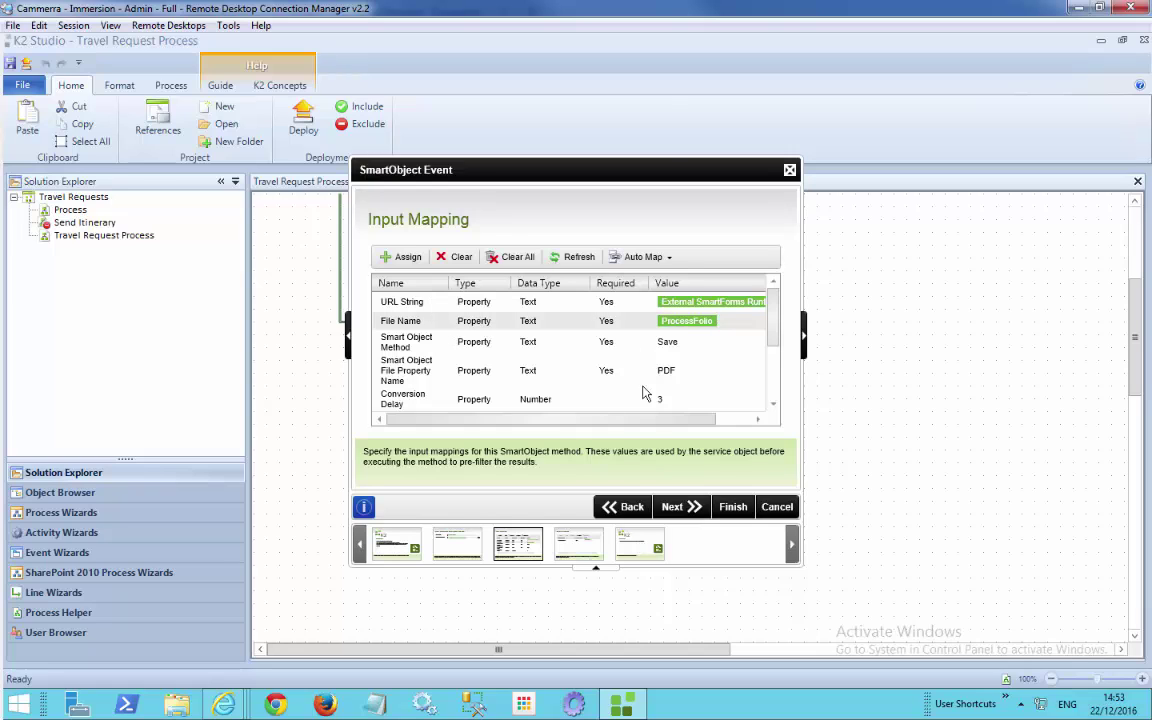
click(665, 345)
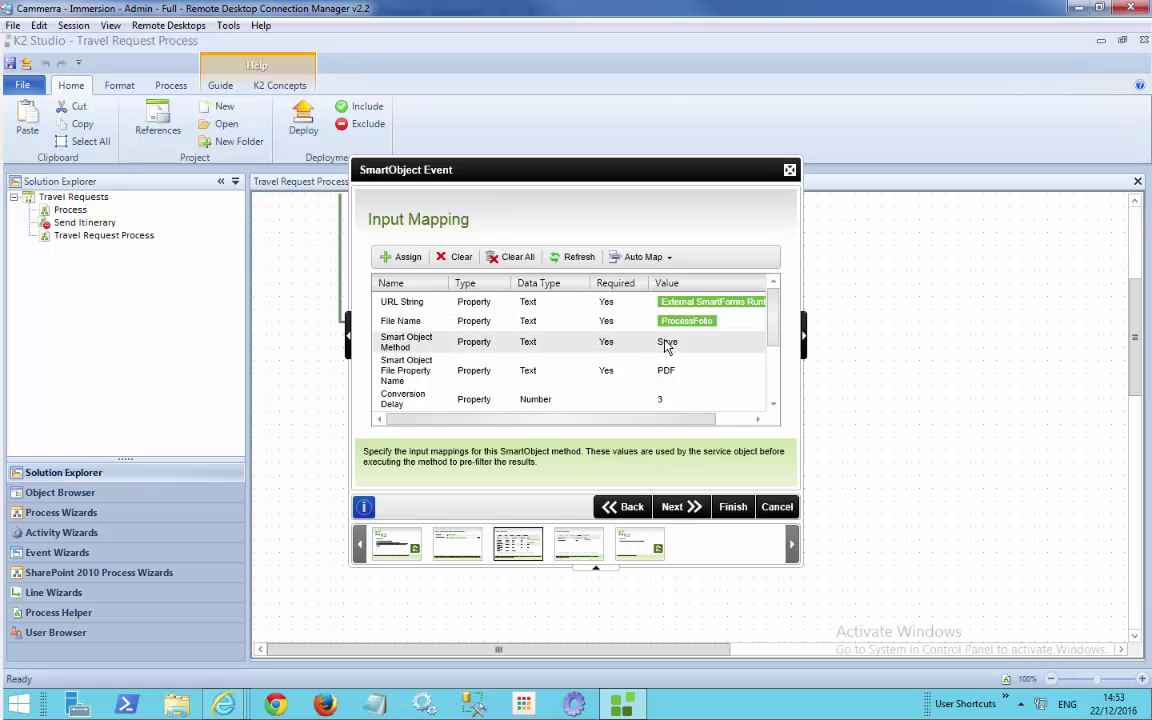
click(664, 372)
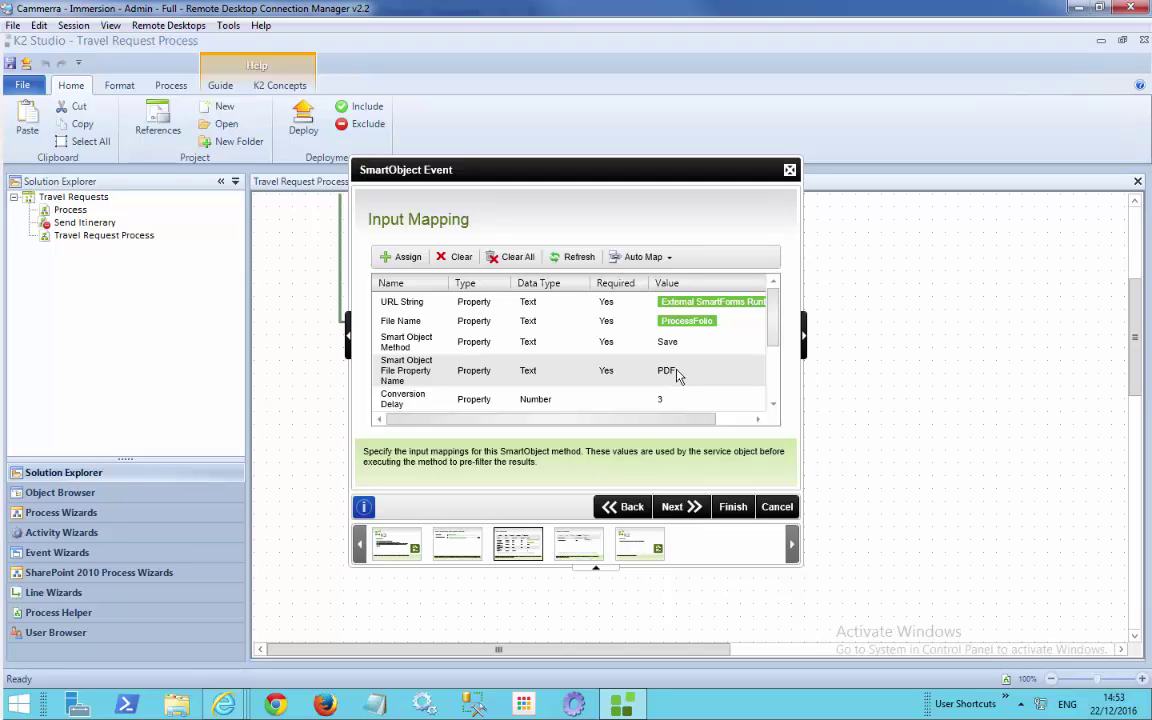
click(455, 345)
scroll(455, 345, down, 3)
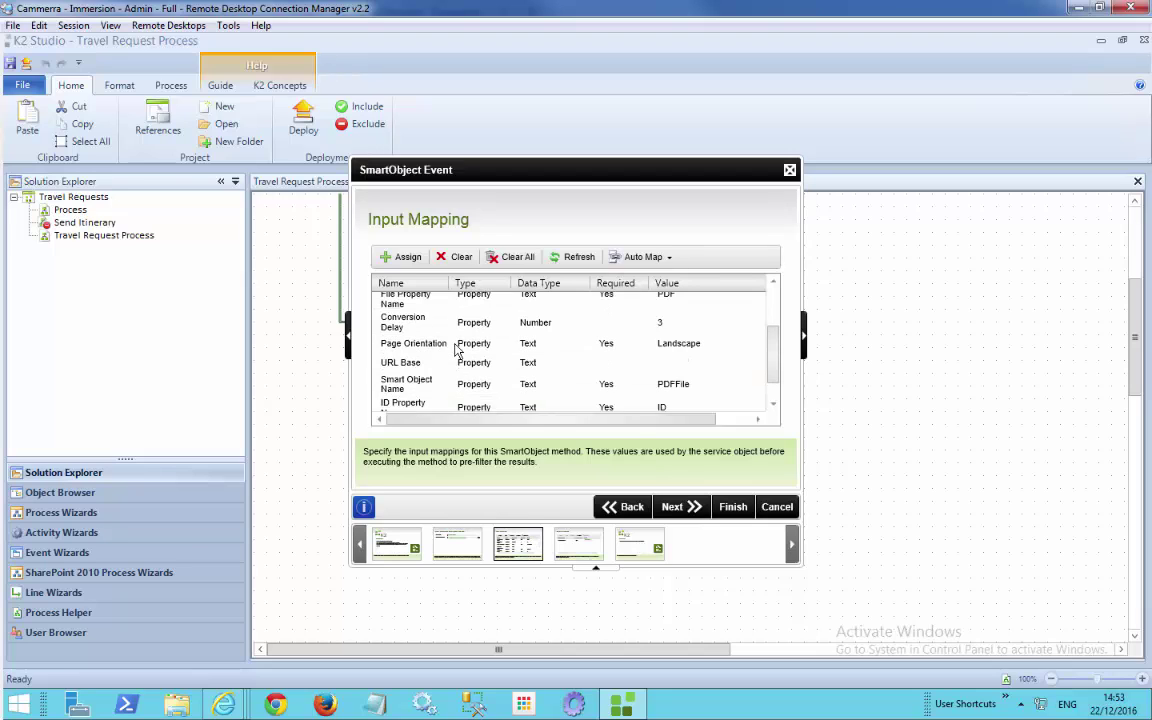
scroll(457, 344, up, 3)
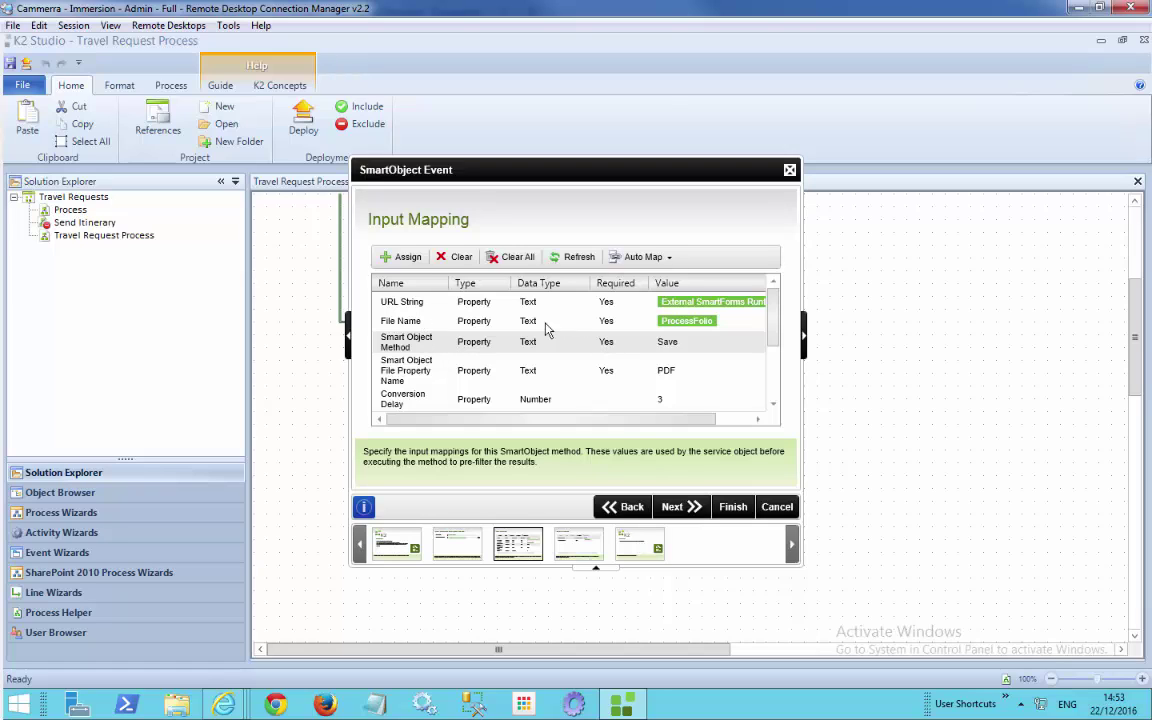
click(520, 303)
click(391, 283)
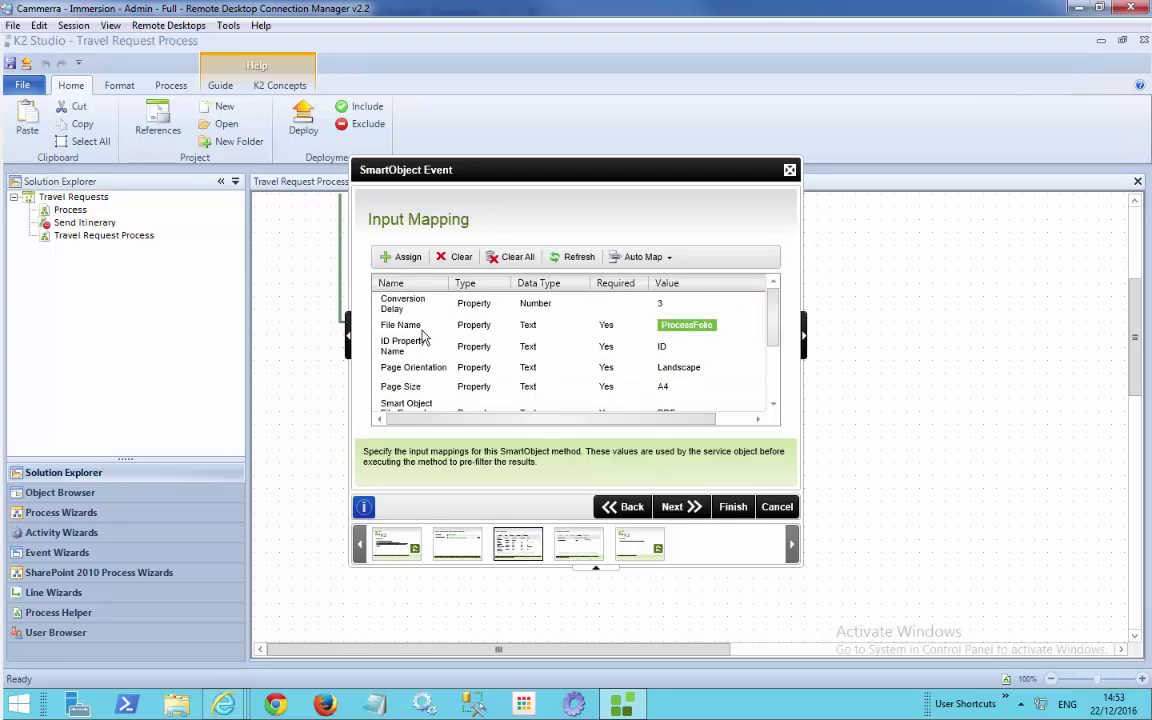
scroll(418, 345, down, 2)
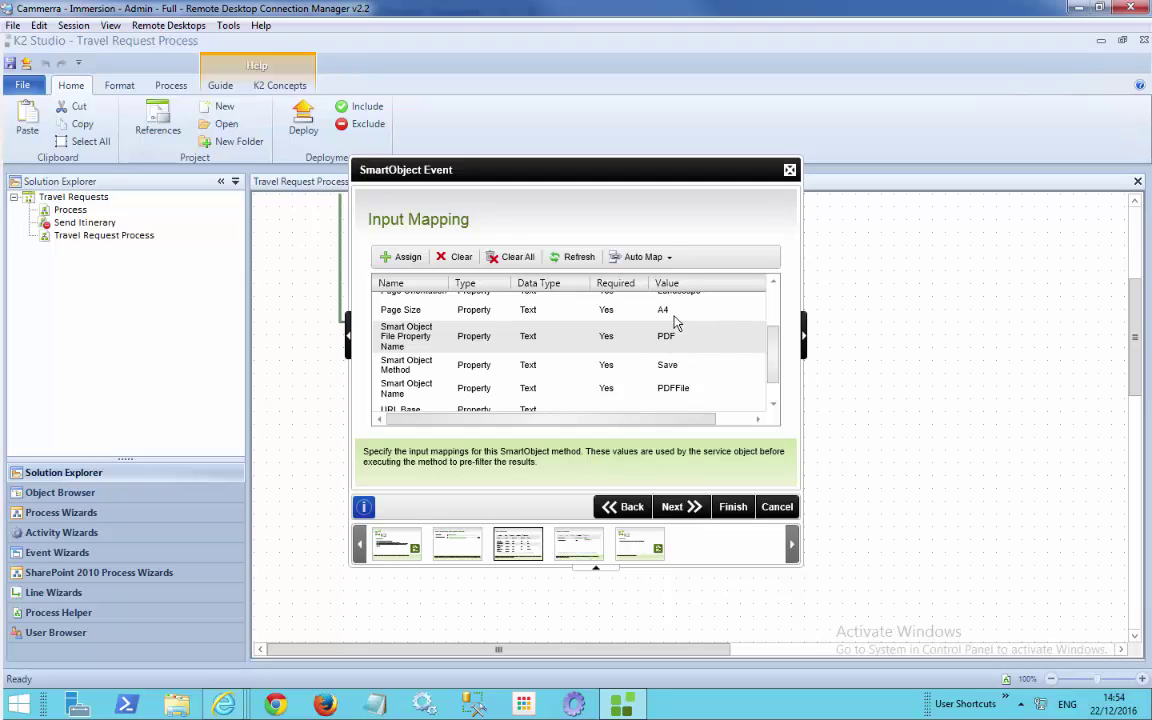
scroll(597, 290, up, 1)
scroll(520, 340, up, 1)
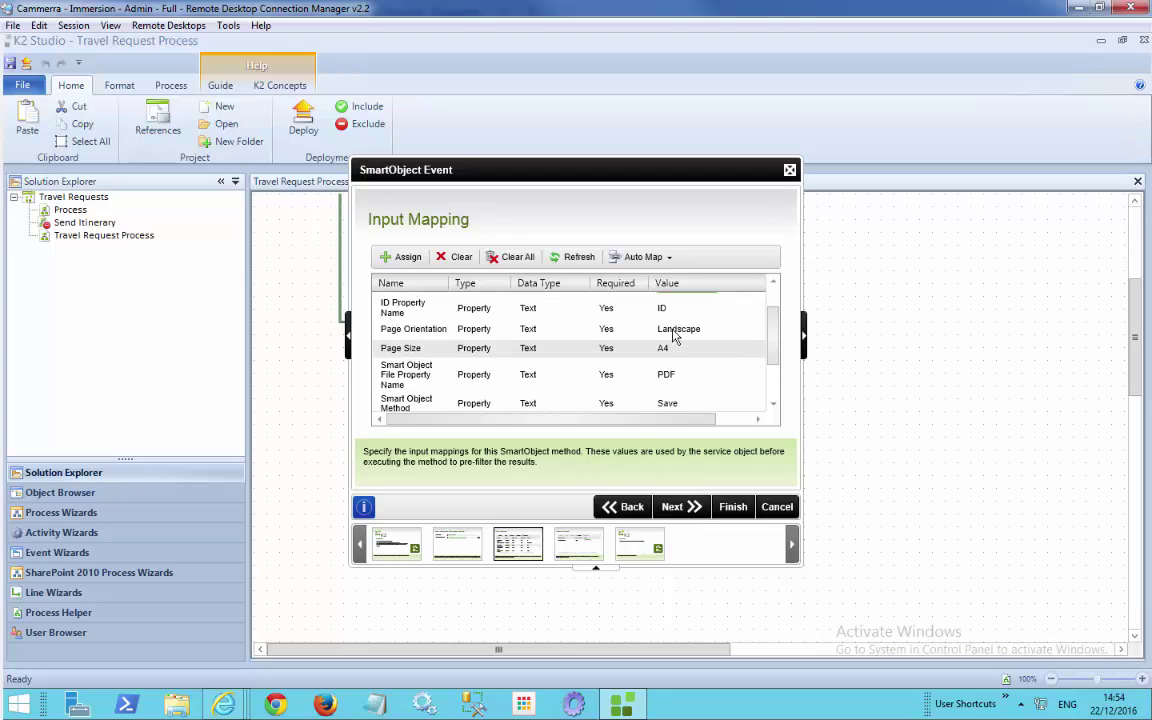
scroll(643, 373, down, 3)
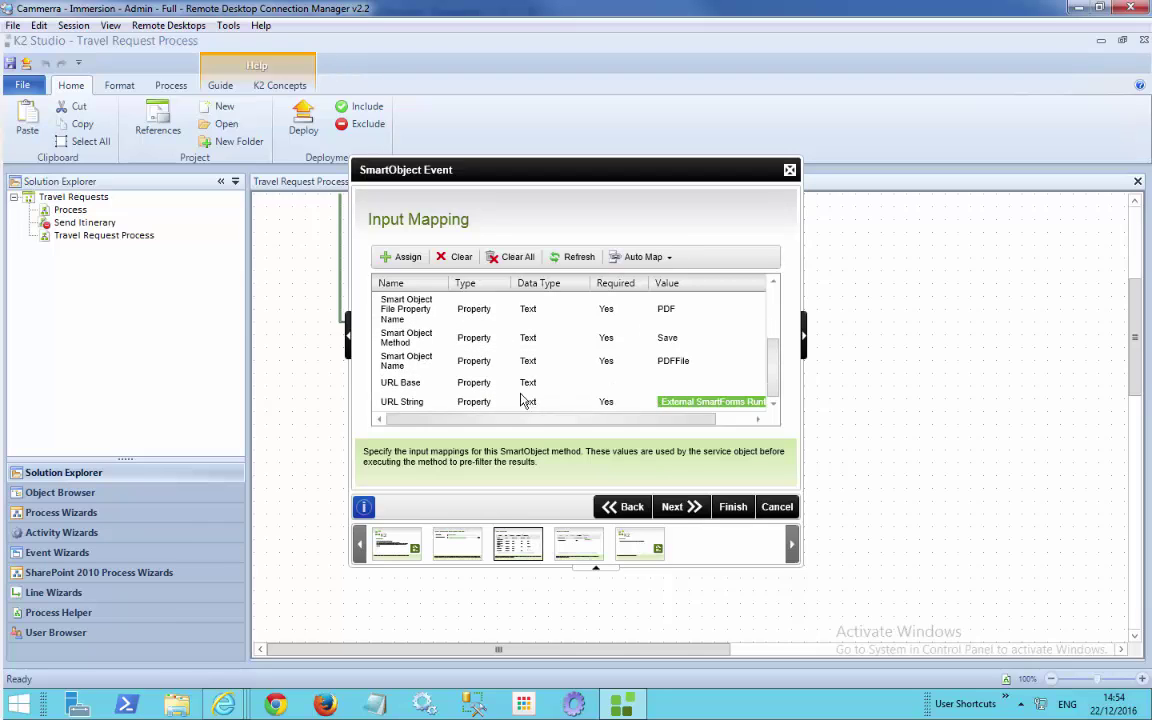
scroll(491, 352, up, 3)
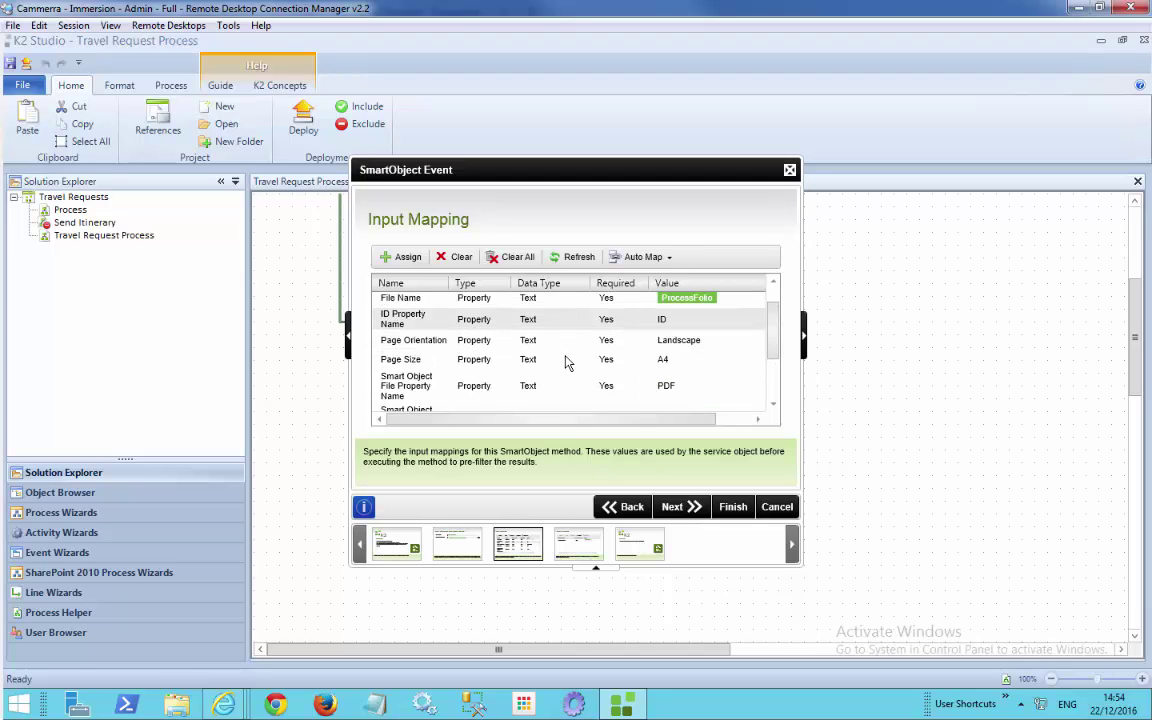
Step: Review where the return mapping stores the ID Property Value and finish the SmartObject event wizard
click(680, 508)
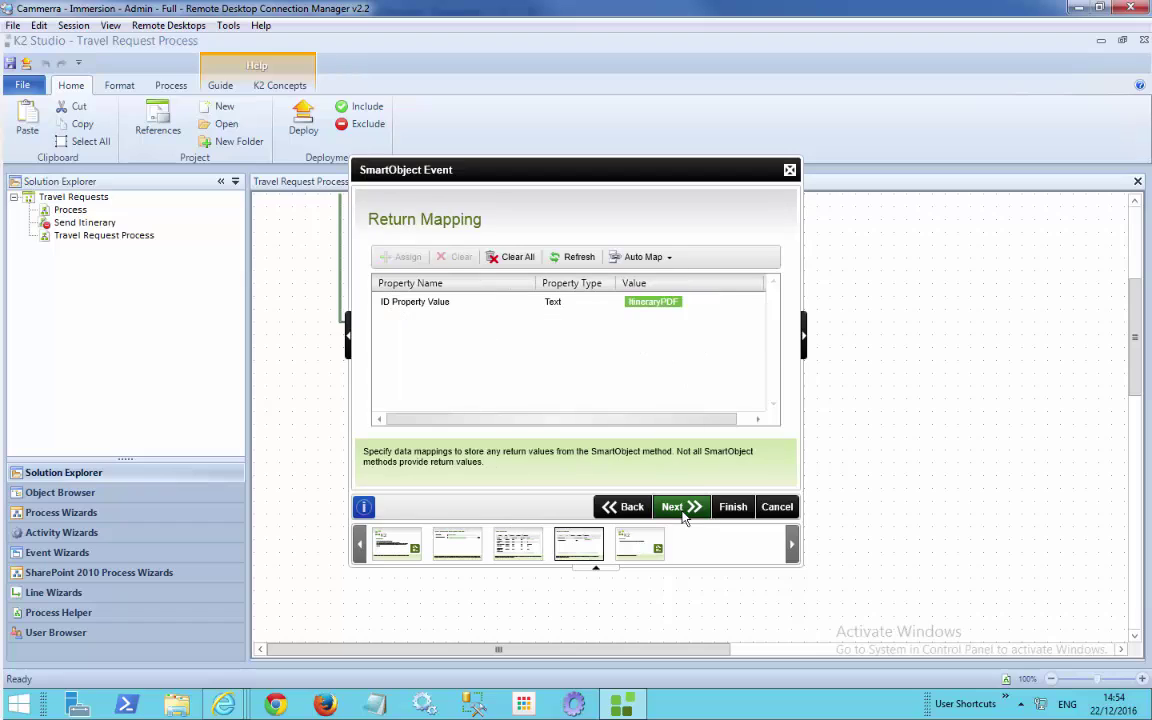
click(398, 306)
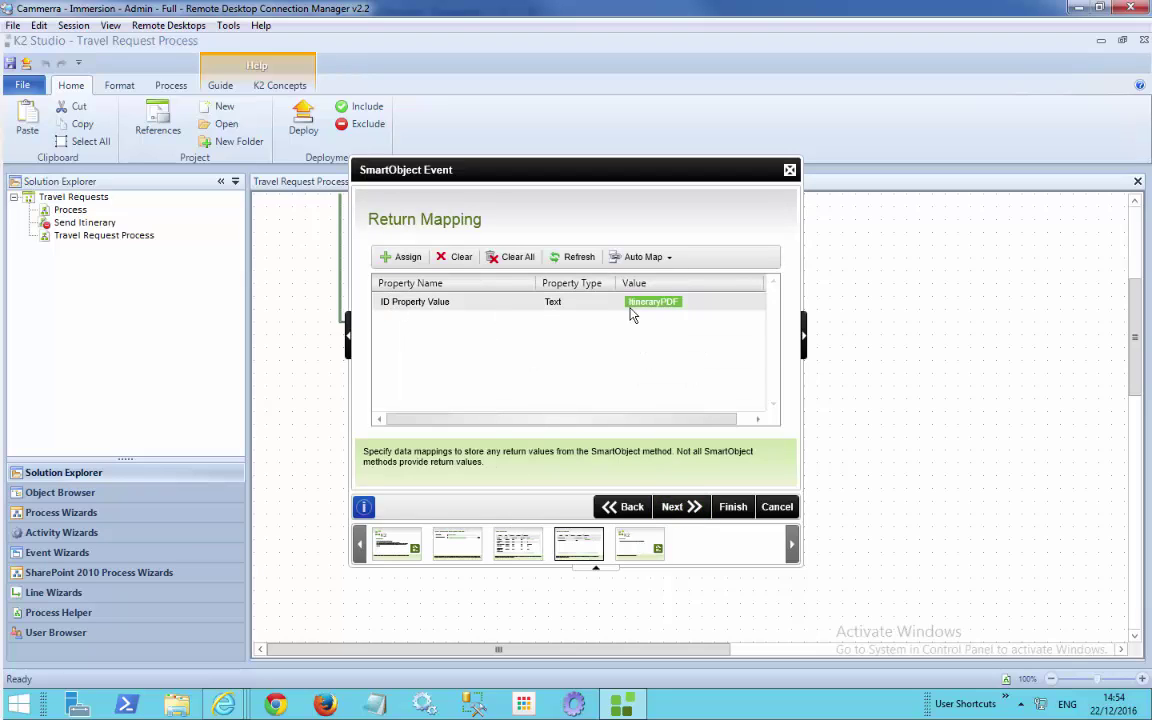
click(733, 507)
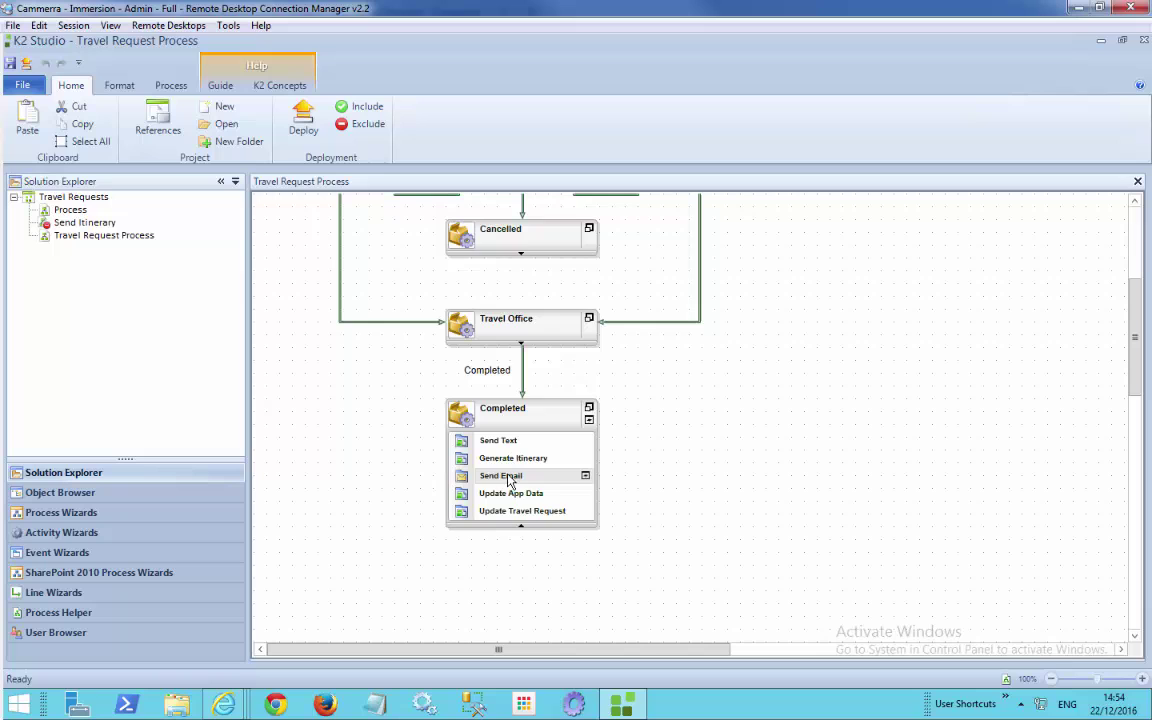
Step: Review the itinerary PDF attachment in the Completed activity's Send Email event, finish the wizard and collapse the activity
click(585, 476)
click(694, 508)
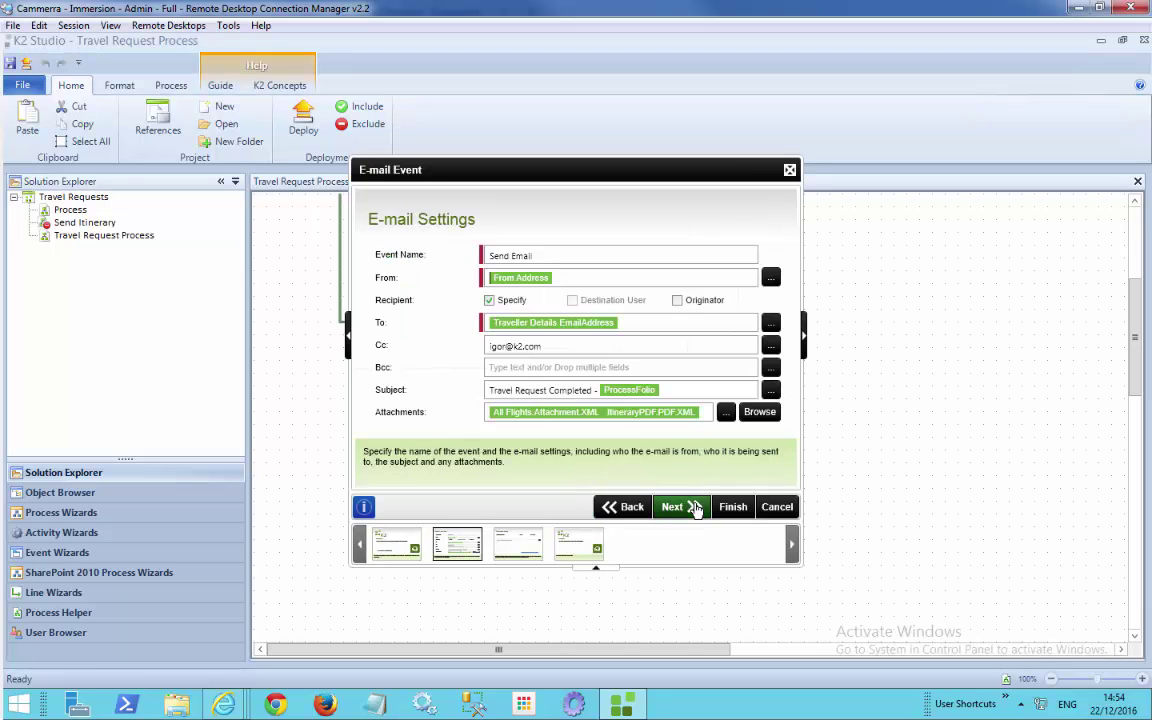
click(622, 412)
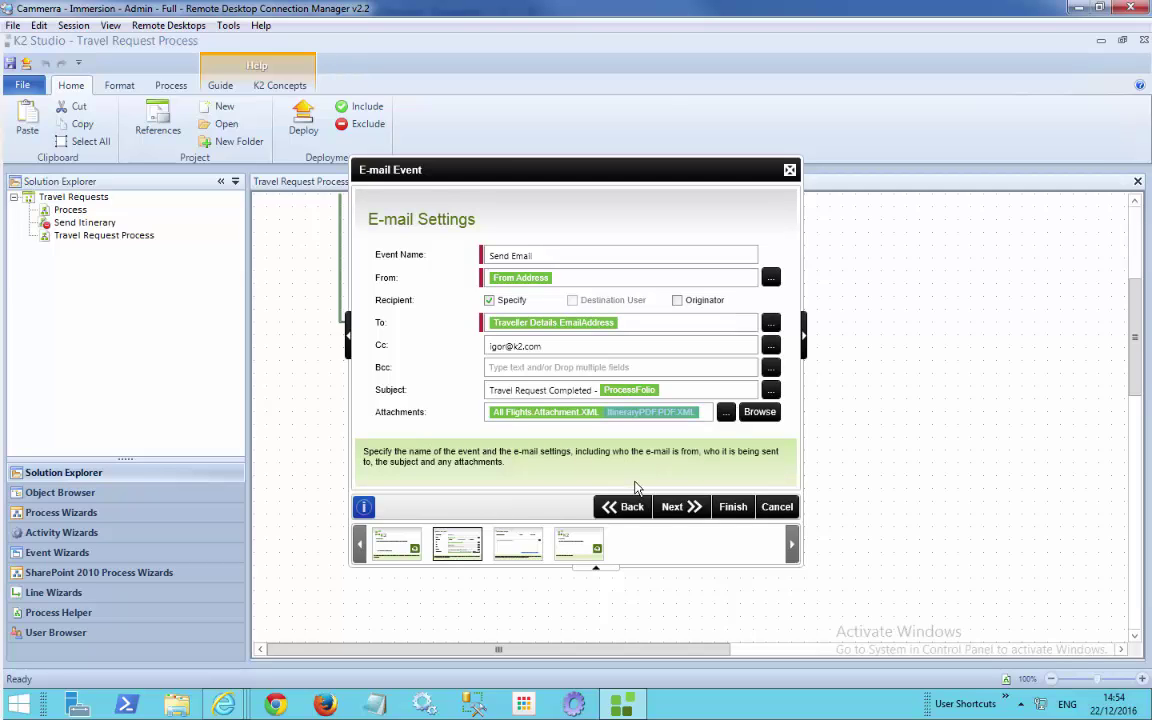
click(731, 507)
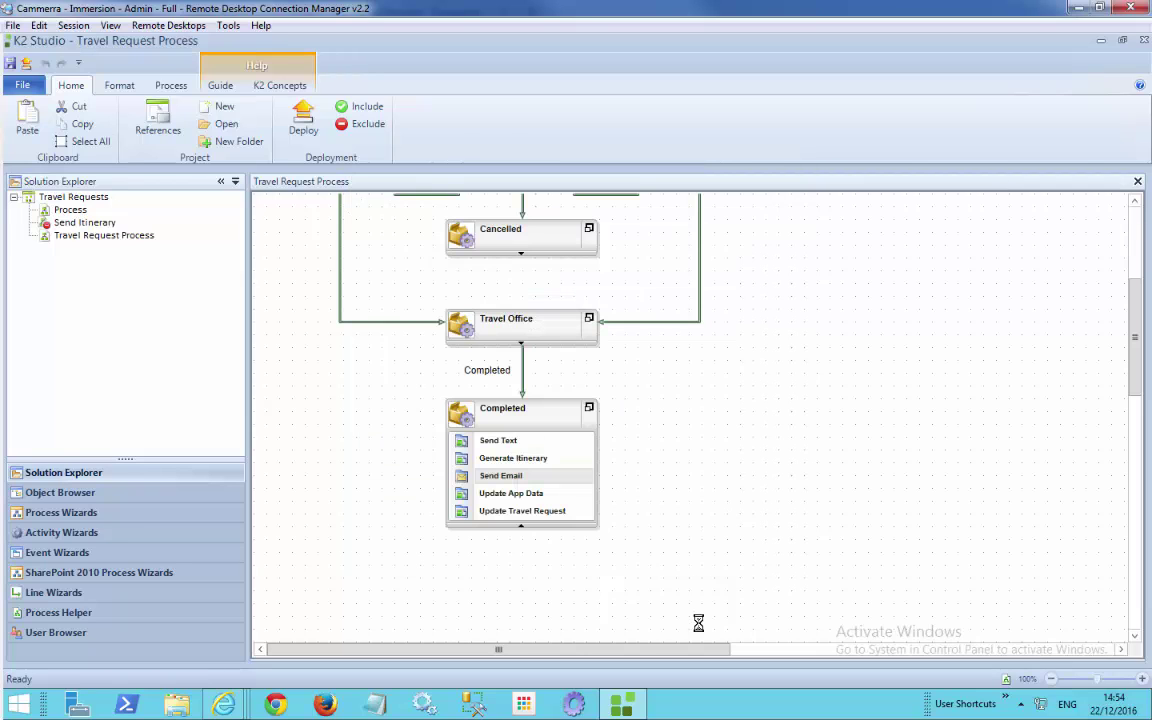
click(519, 528)
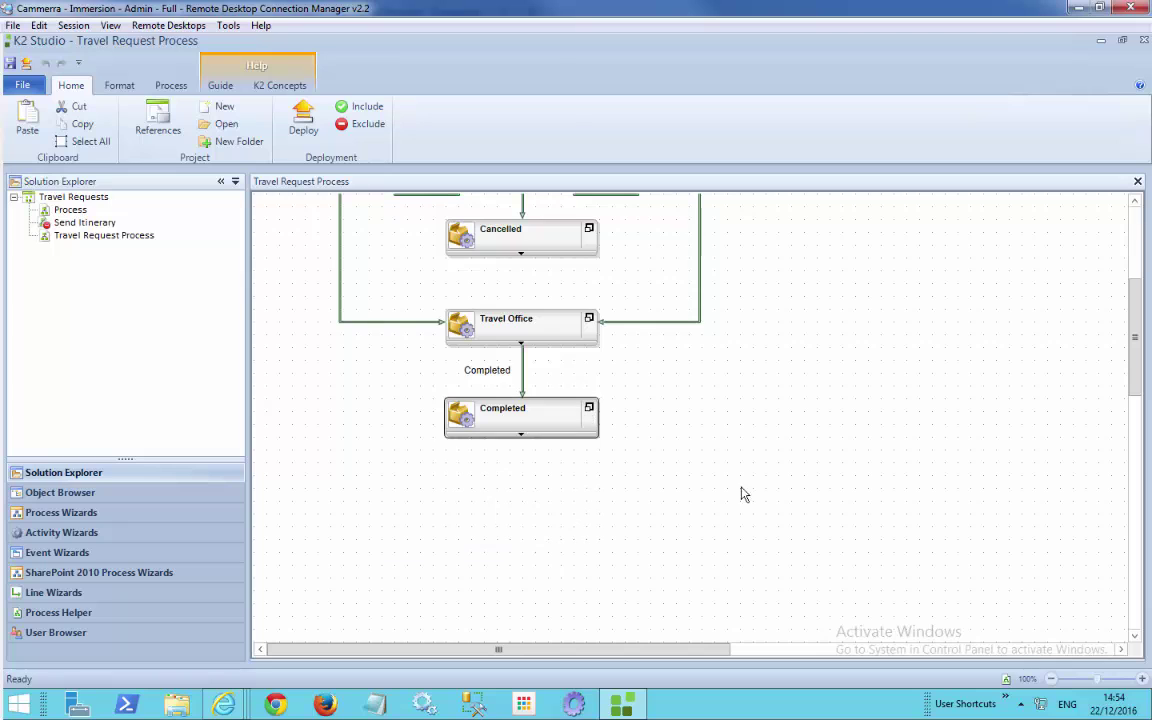
scroll(766, 476, up, 5)
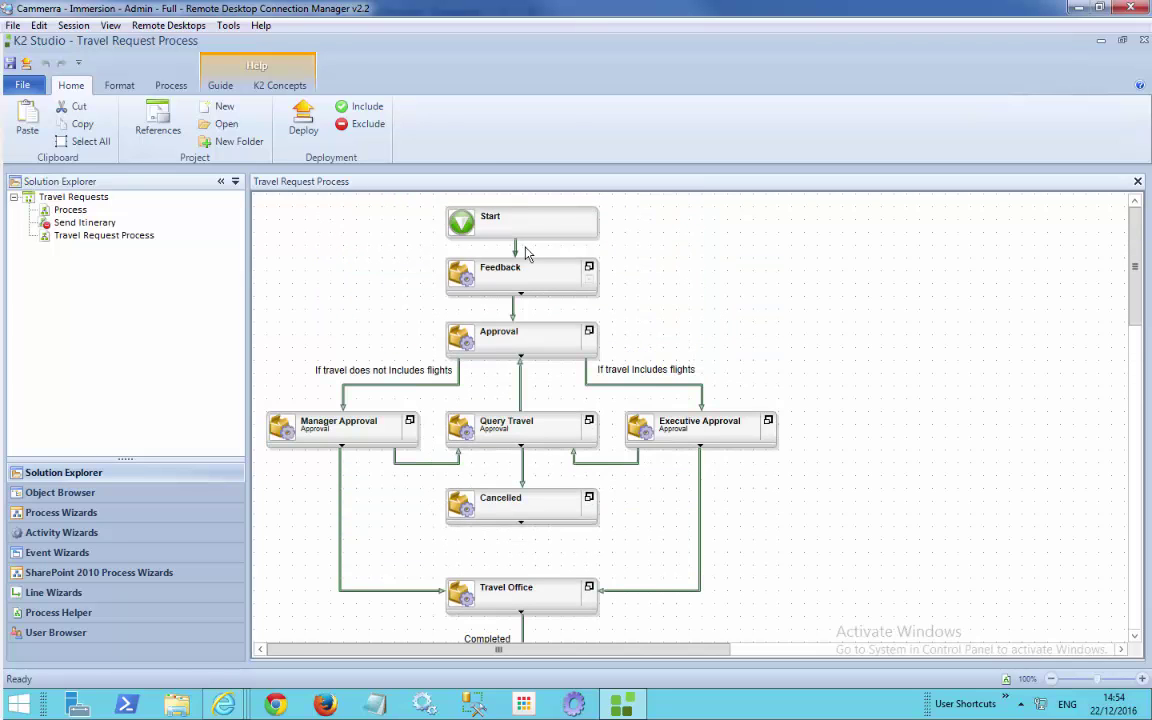
scroll(510, 408, down, 1)
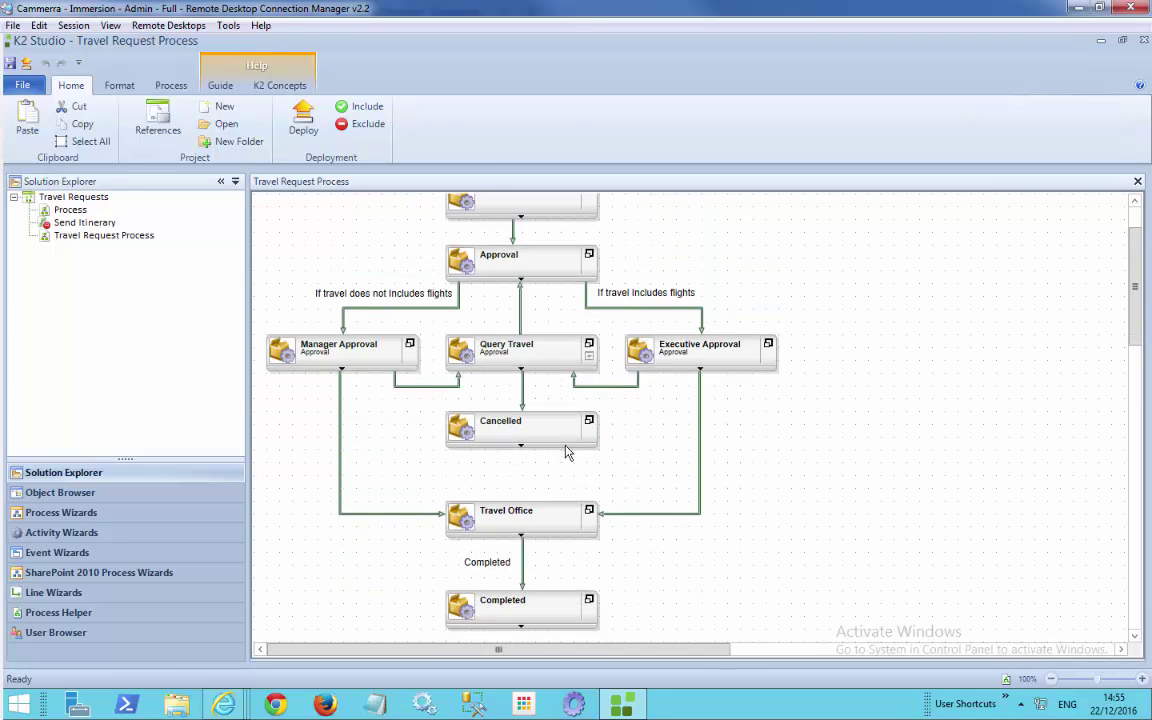
scroll(655, 562, down, 1)
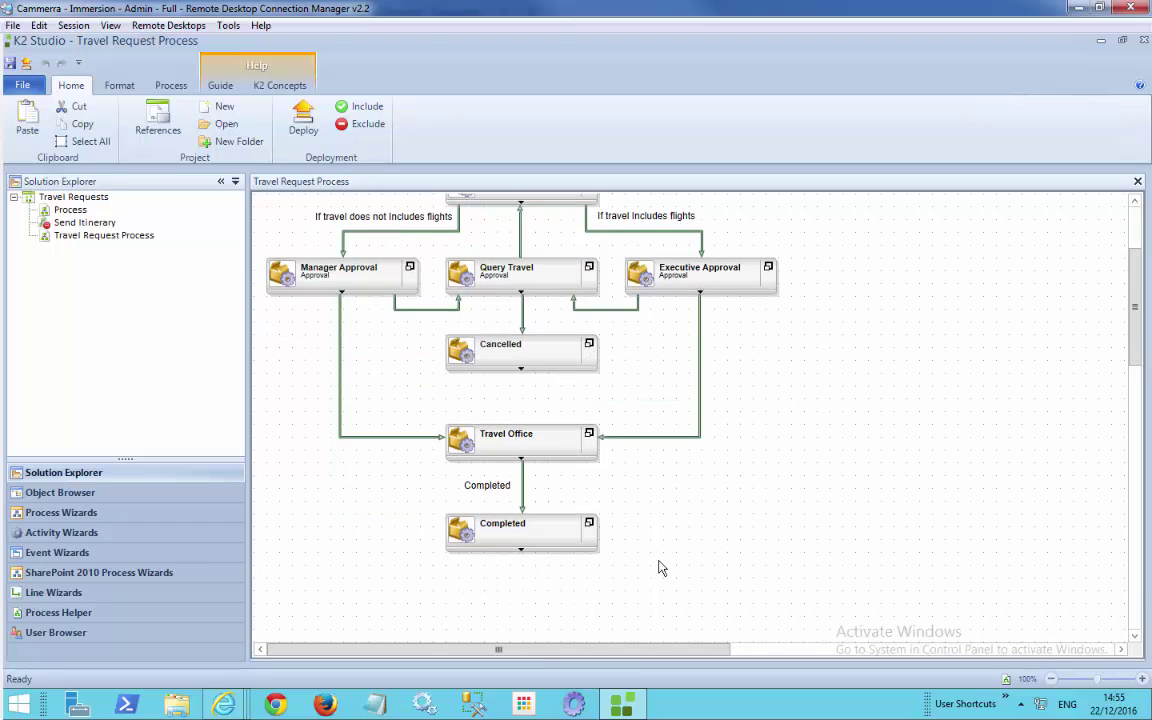